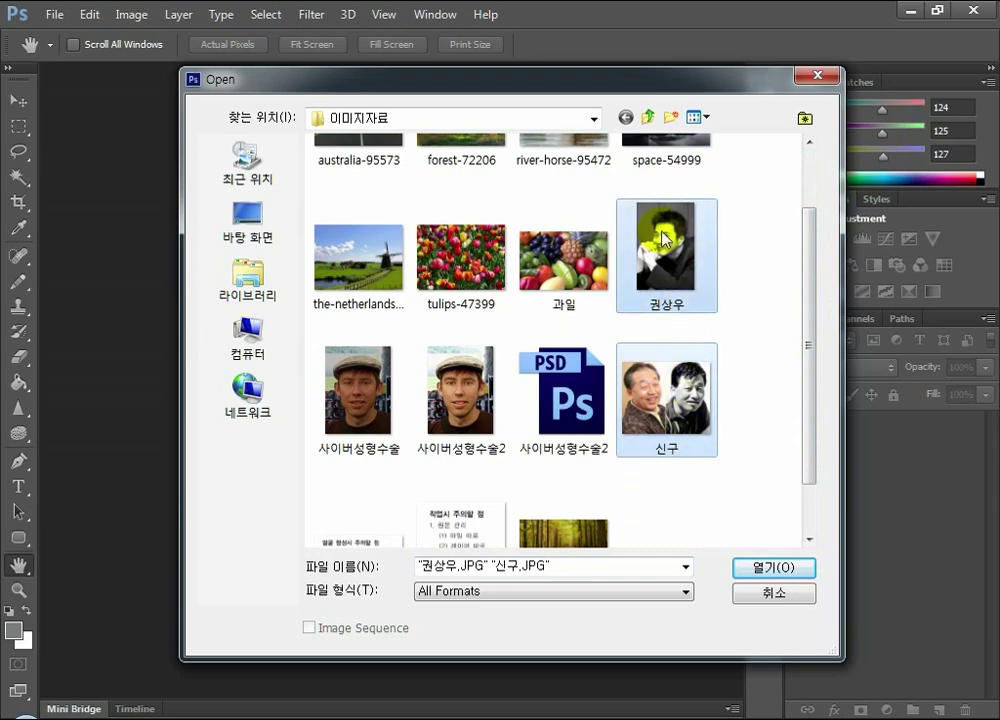
Open the two portrait images 권상우.JPG and 신구.JPG together from the 이미지자료 folder.
drag(655, 225, 130, 271)
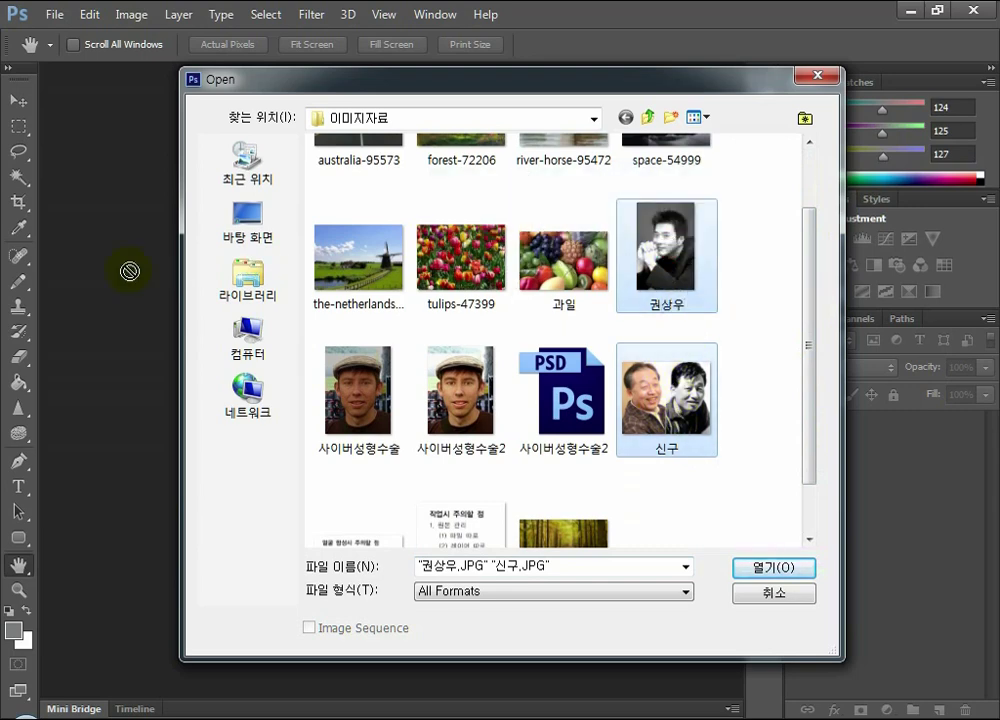
click(774, 567)
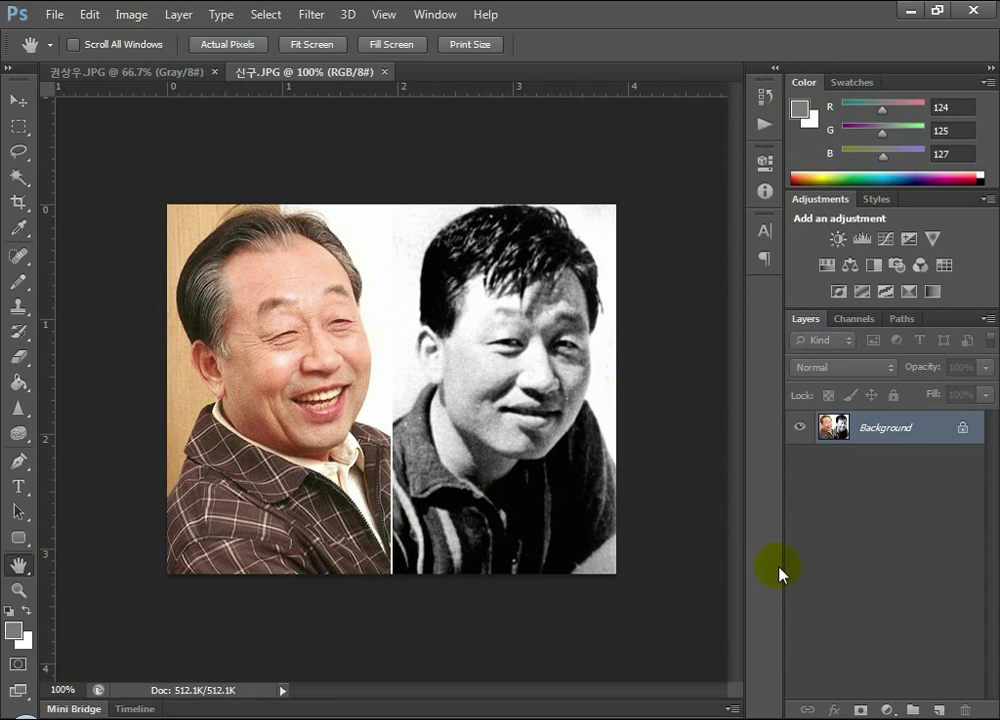
Compare the faces, angles and colouring in the two open portraits, 권상우.JPG and 신구.JPG.
click(125, 72)
click(292, 75)
click(119, 75)
click(280, 78)
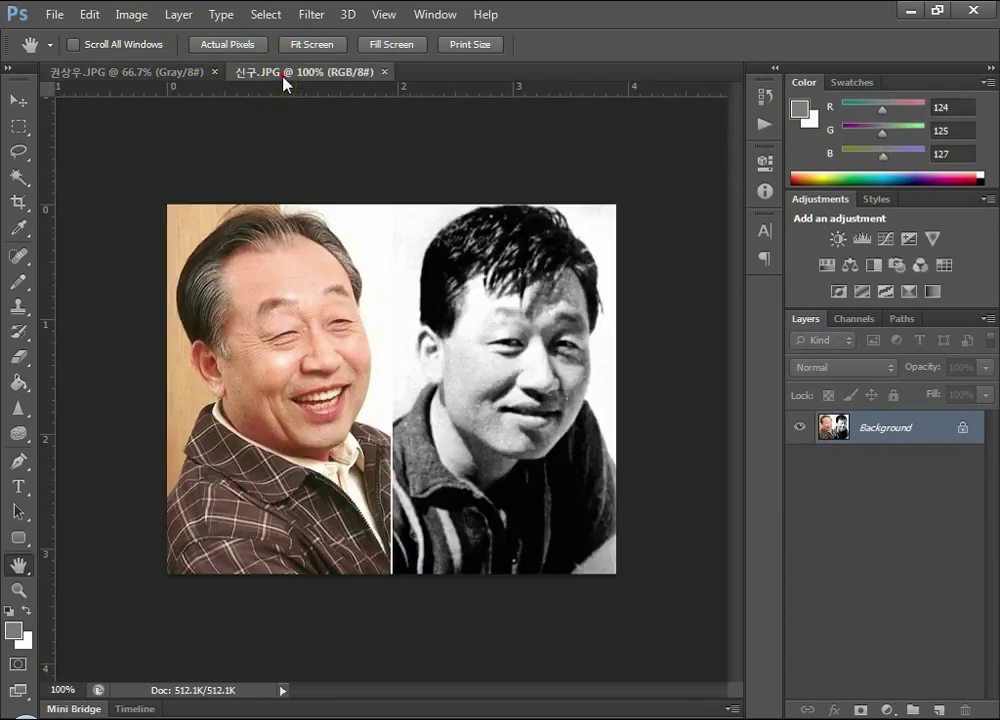
click(92, 78)
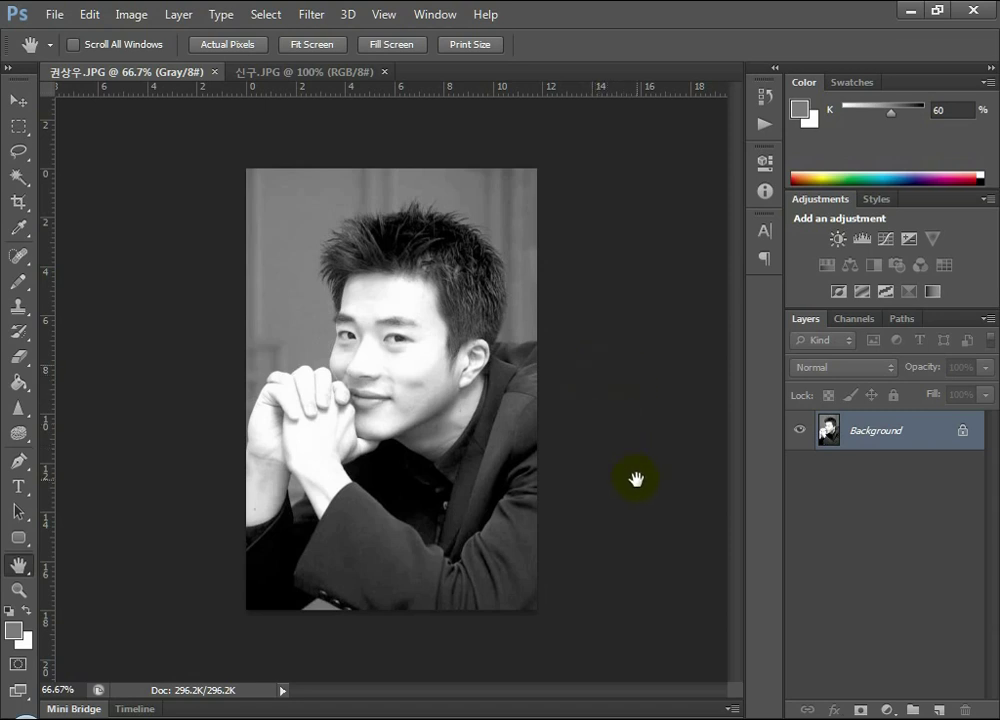
click(452, 379)
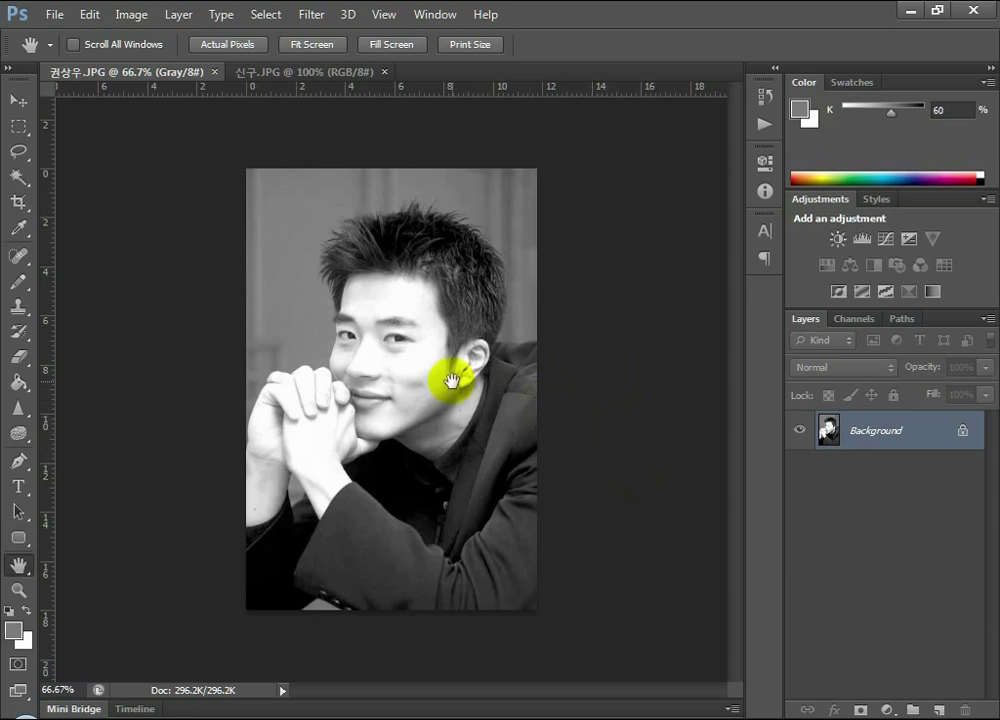
drag(452, 379, 401, 452)
drag(441, 462, 457, 95)
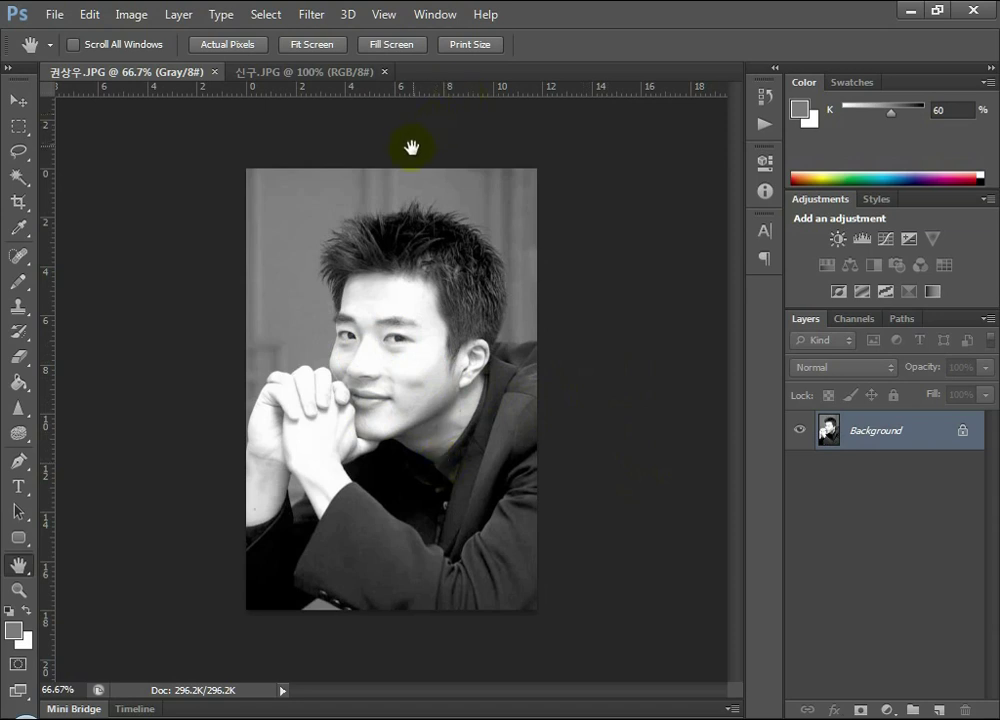
click(270, 75)
click(138, 73)
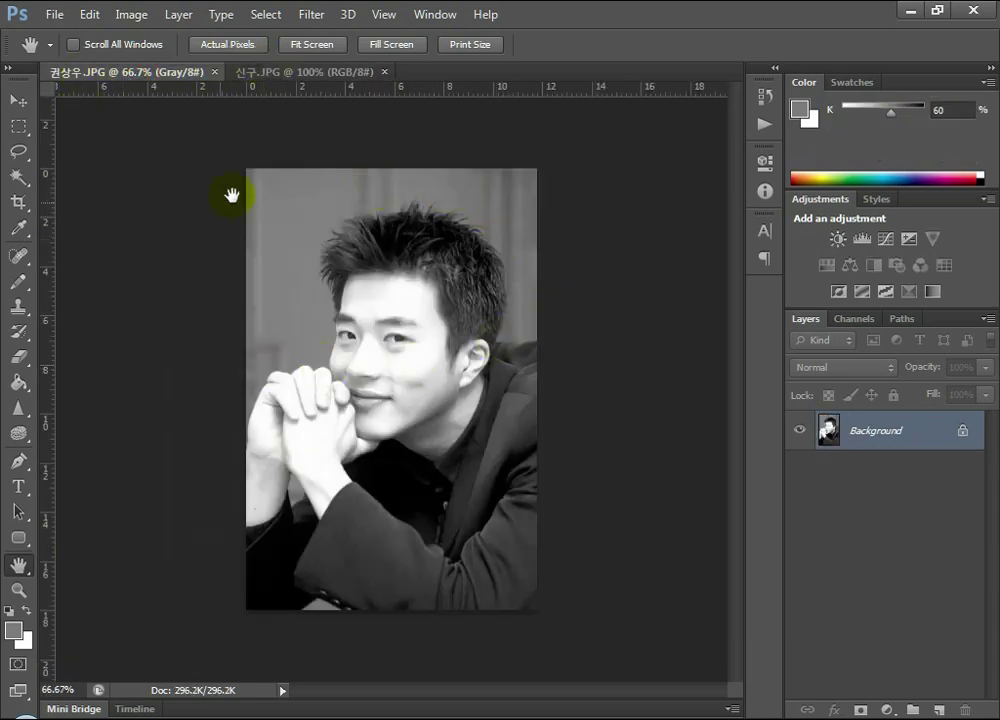
click(290, 72)
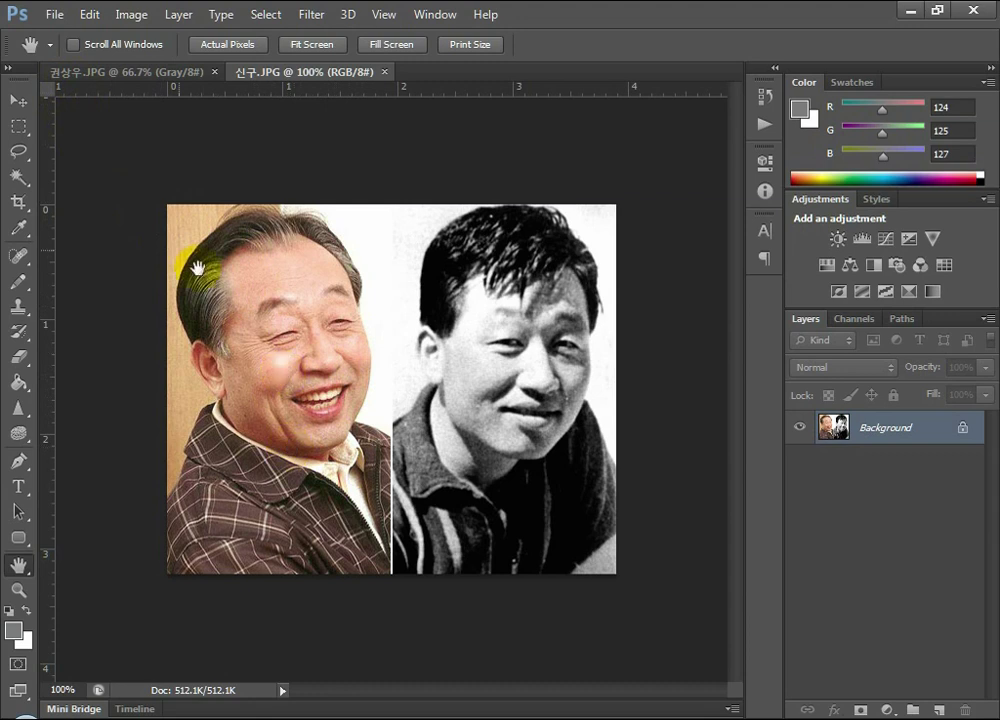
Try to transfer the lassoed smiling face from 신구.JPG into the grayscale 권상우.JPG, closing the source image.
click(17, 152)
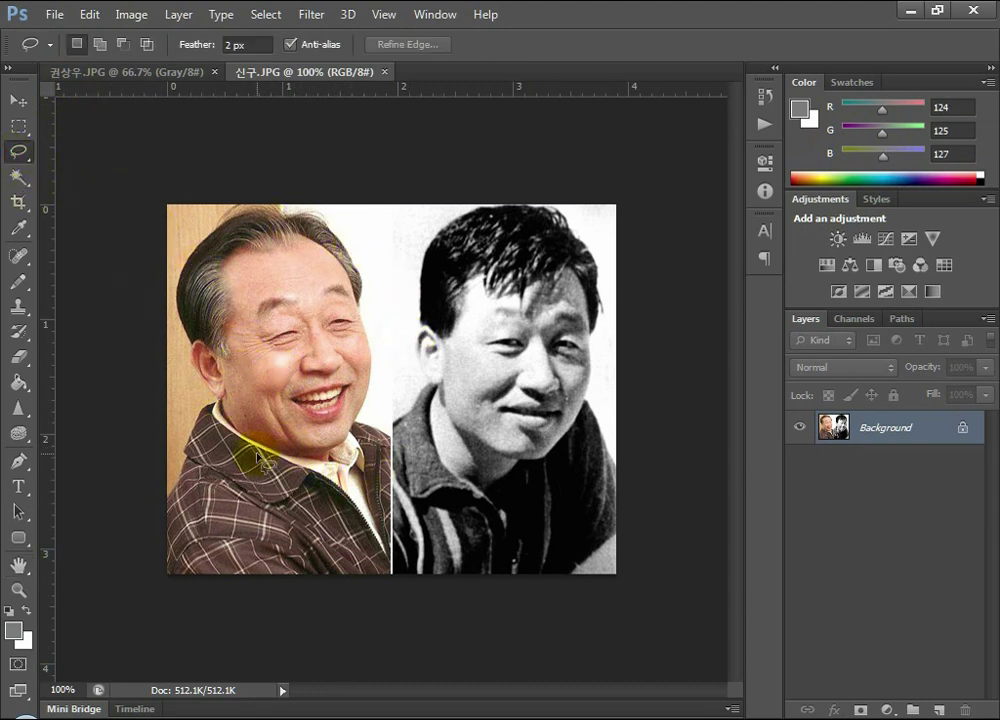
mouse_move(234, 292)
mouse_down()
mouse_move(240, 272)
mouse_move(286, 250)
mouse_move(357, 262)
mouse_move(360, 437)
mouse_move(223, 376)
mouse_move(234, 295)
mouse_up()
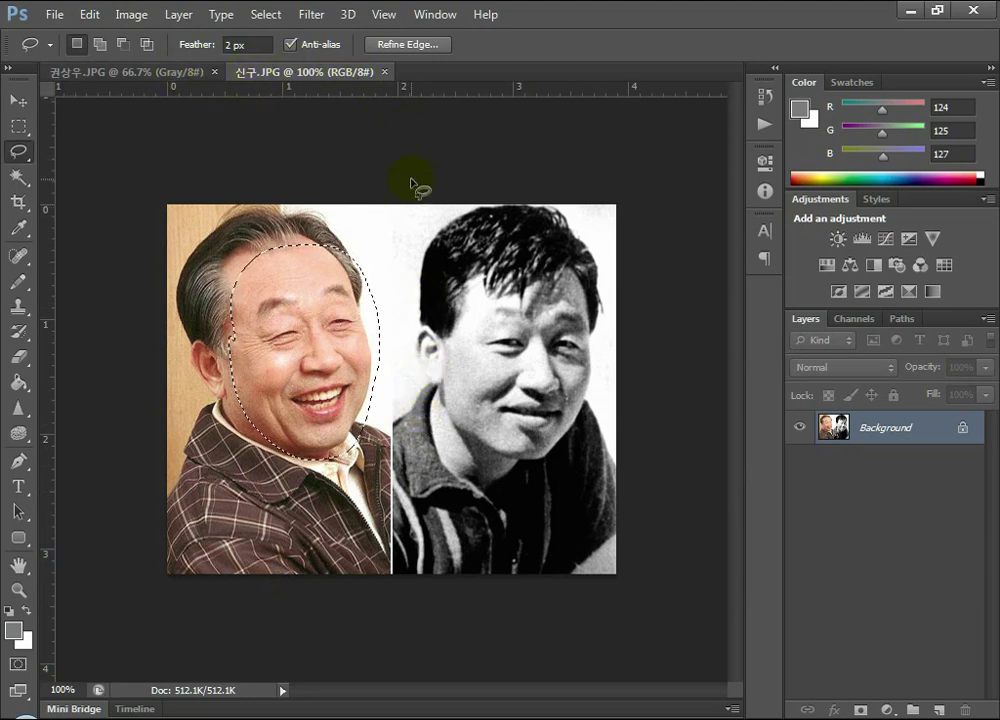
click(384, 72)
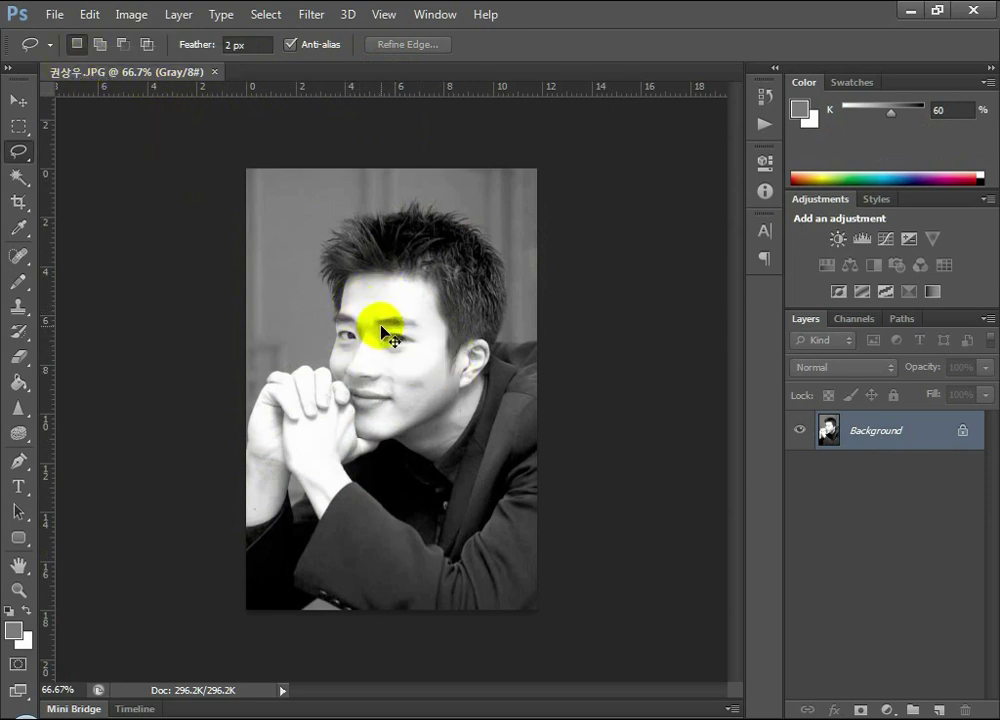
key(ctrl+v)
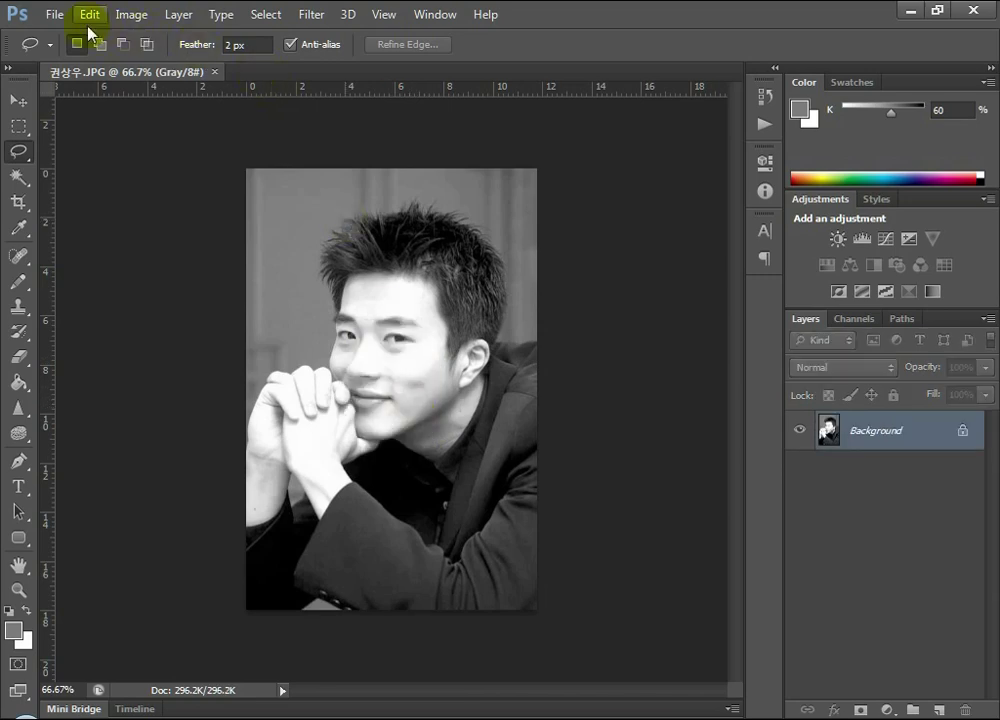
Open the 신구 portrait image again from the 이미지자료 folder.
click(55, 14)
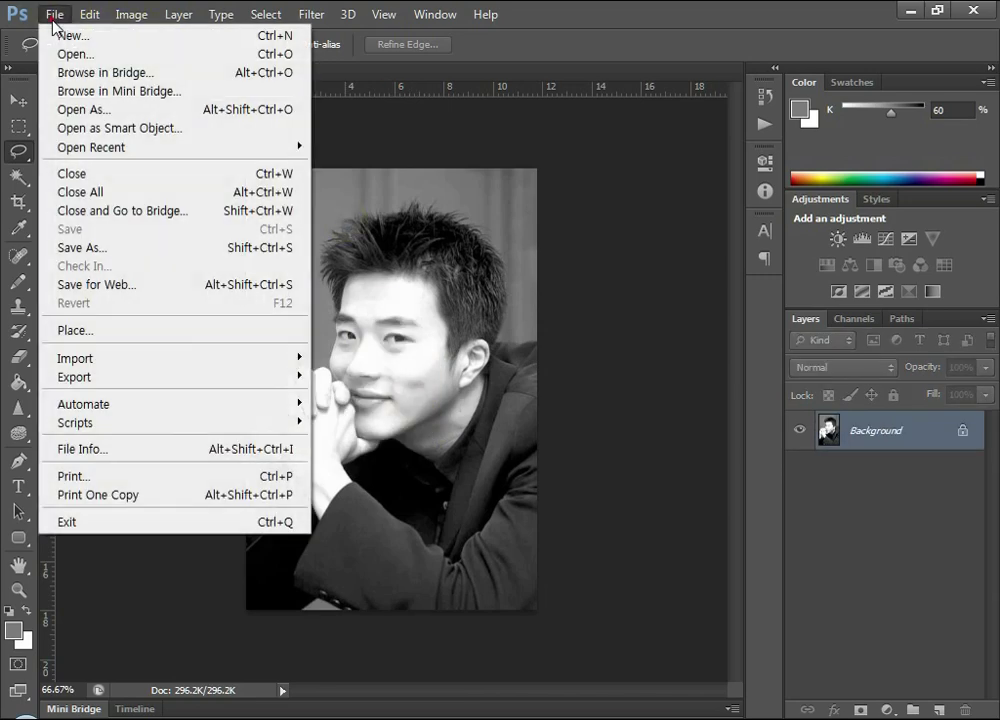
click(70, 53)
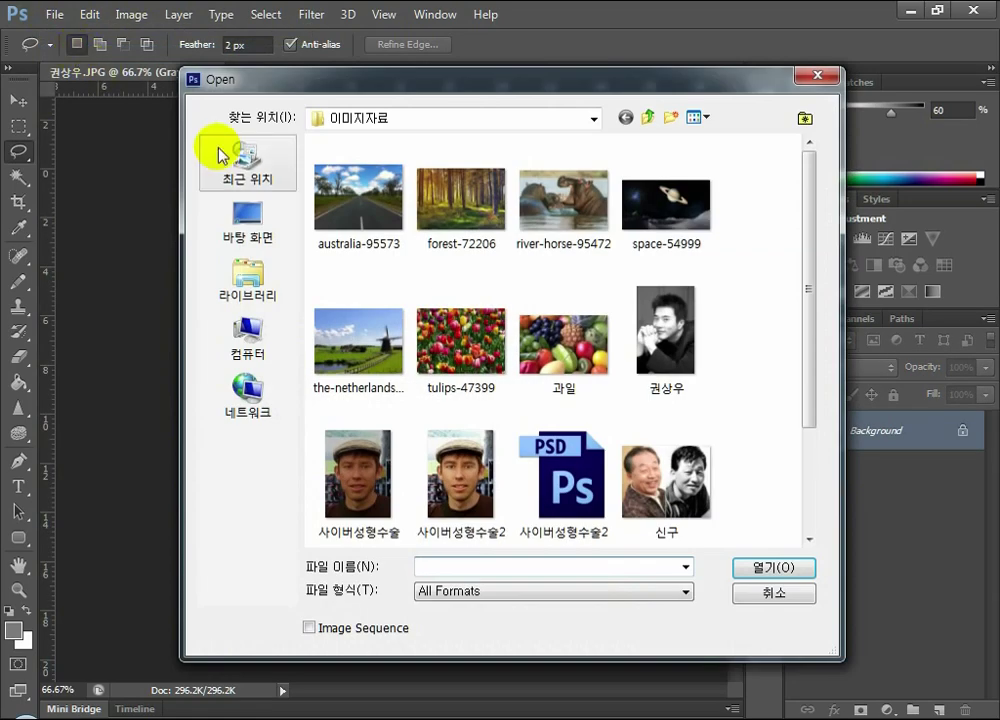
double_click(645, 475)
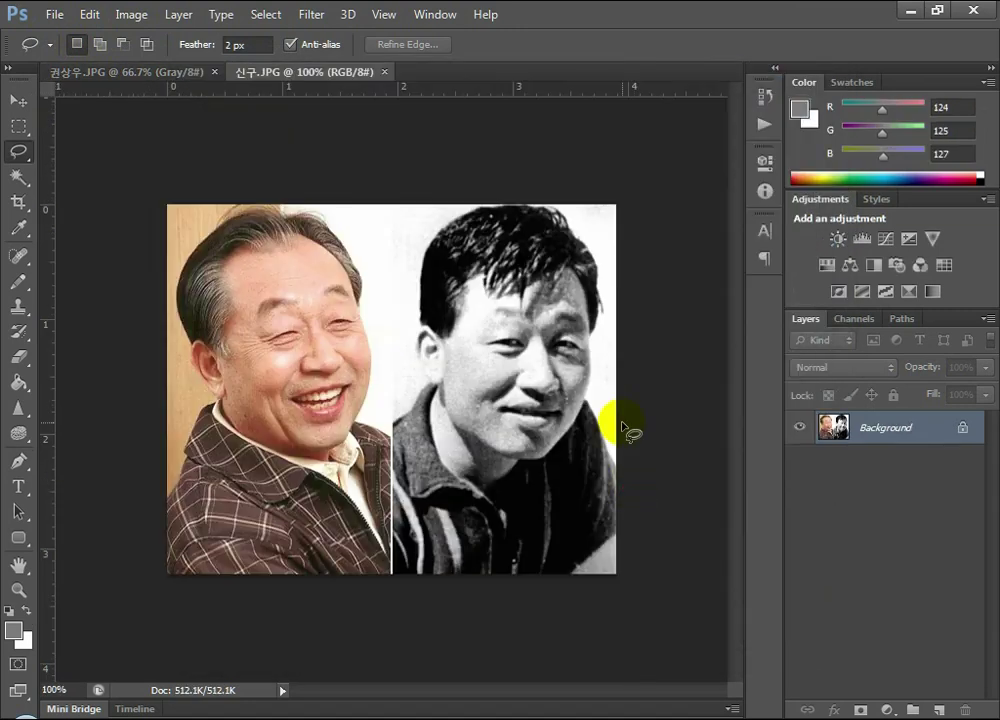
Convert the 권상우.JPG image from grayscale to RGB Color mode.
click(116, 72)
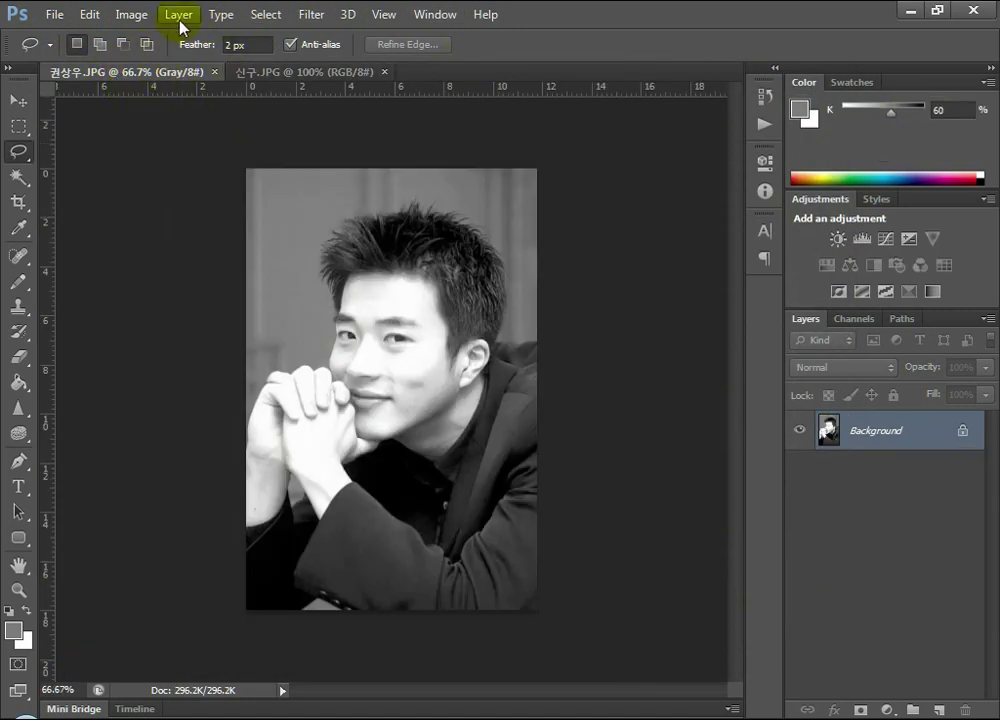
click(129, 17)
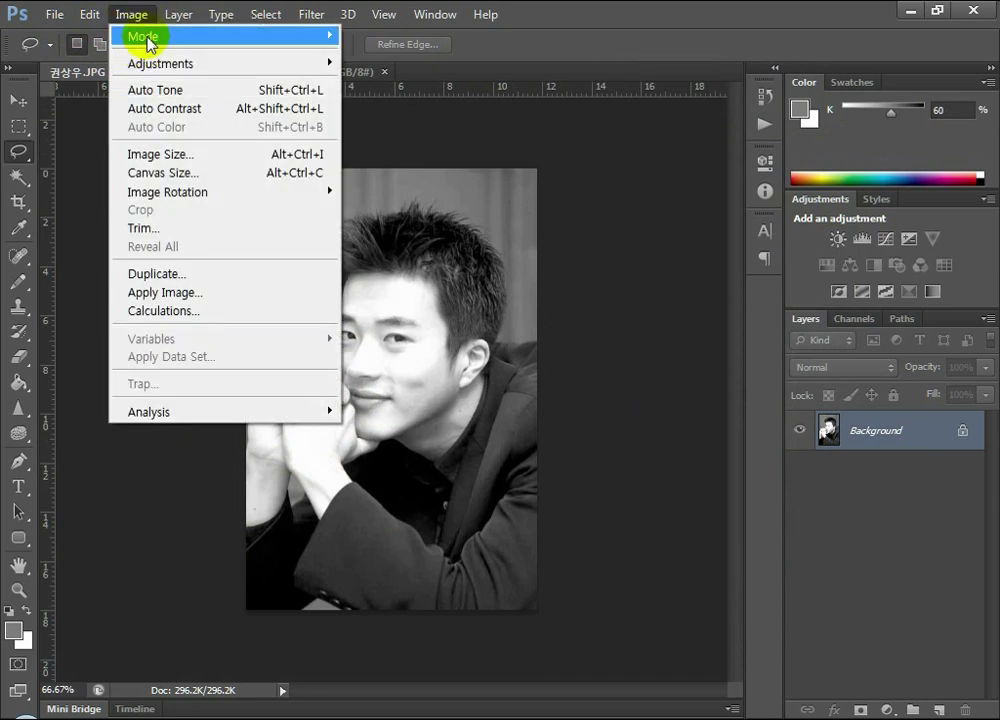
mouse_move(148, 40)
click(424, 107)
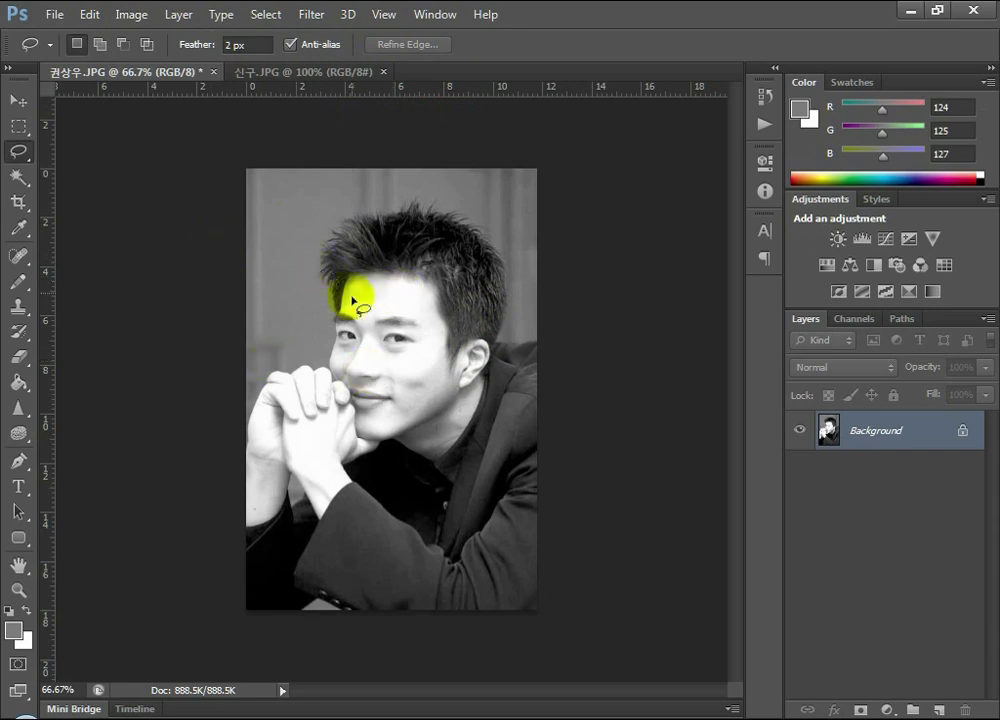
Lasso the smiling face in 신구.JPG with a 2 px feather and paste a copy into 권상우.JPG, closing the source image.
click(275, 80)
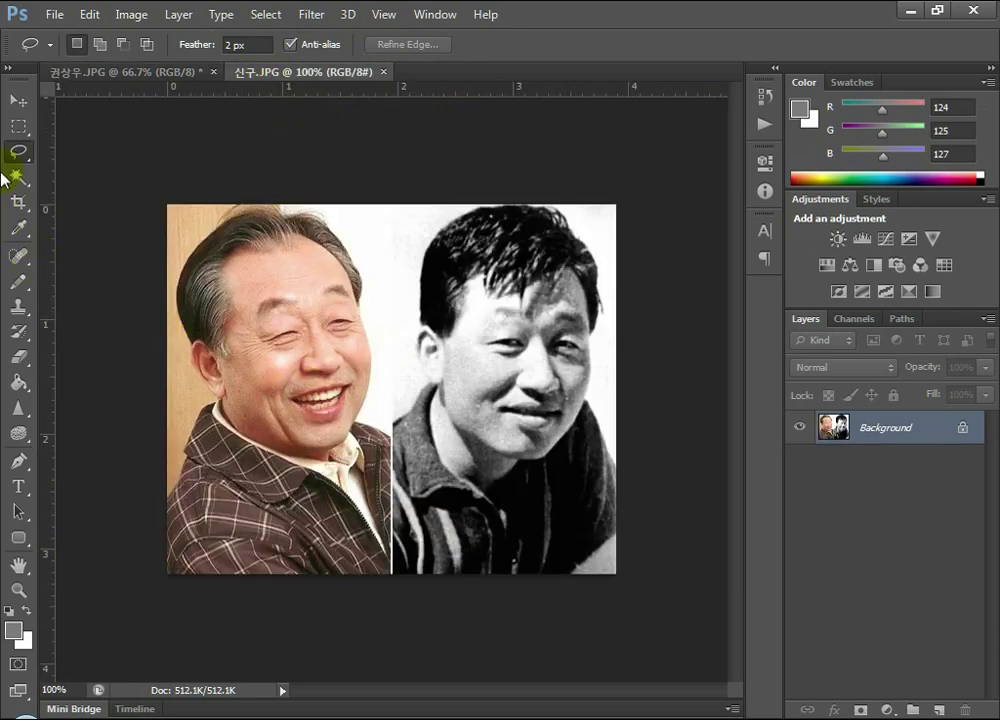
mouse_move(228, 362)
mouse_down()
mouse_move(214, 310)
mouse_move(238, 263)
mouse_move(305, 238)
mouse_move(368, 285)
mouse_move(385, 353)
mouse_move(378, 410)
mouse_move(343, 461)
mouse_move(266, 446)
mouse_move(213, 385)
mouse_move(214, 345)
mouse_up()
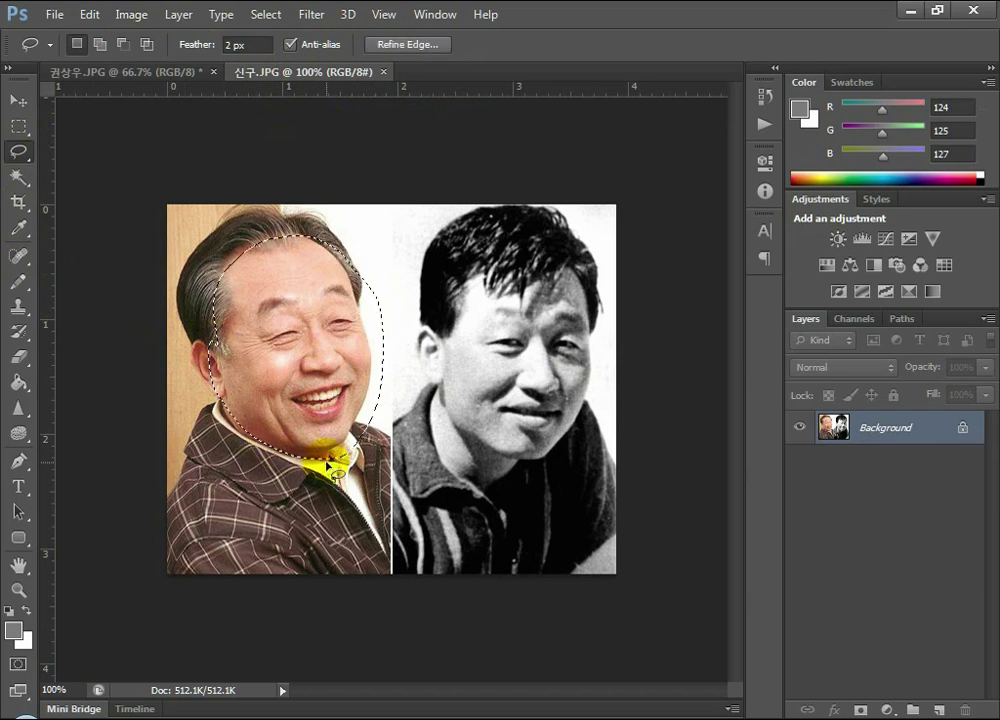
click(384, 72)
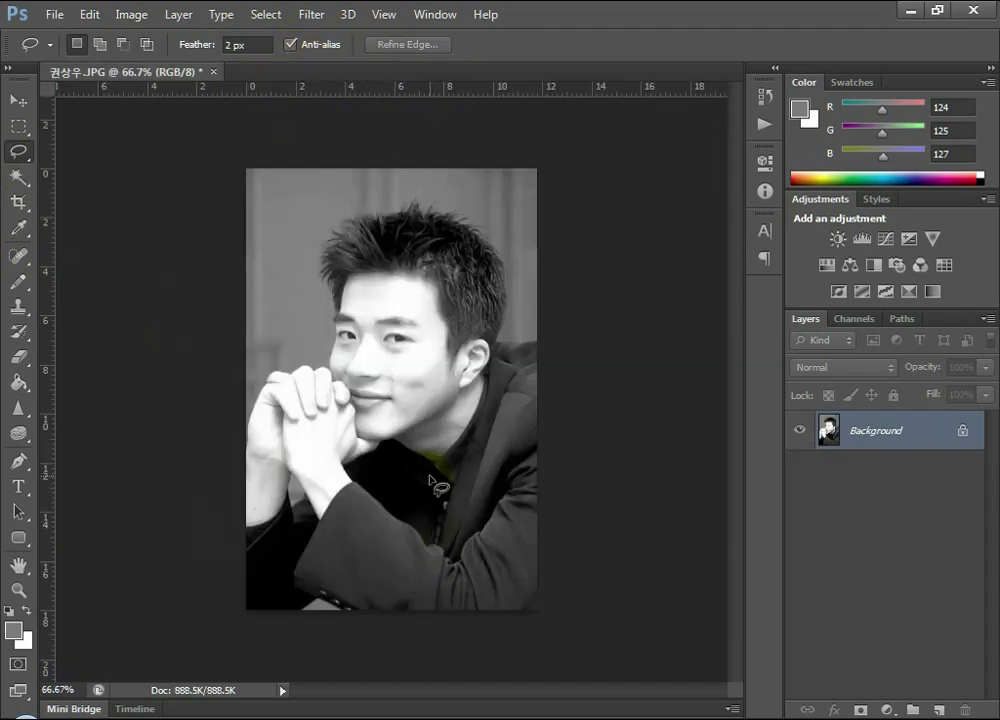
key(ctrl+v)
click(392, 362)
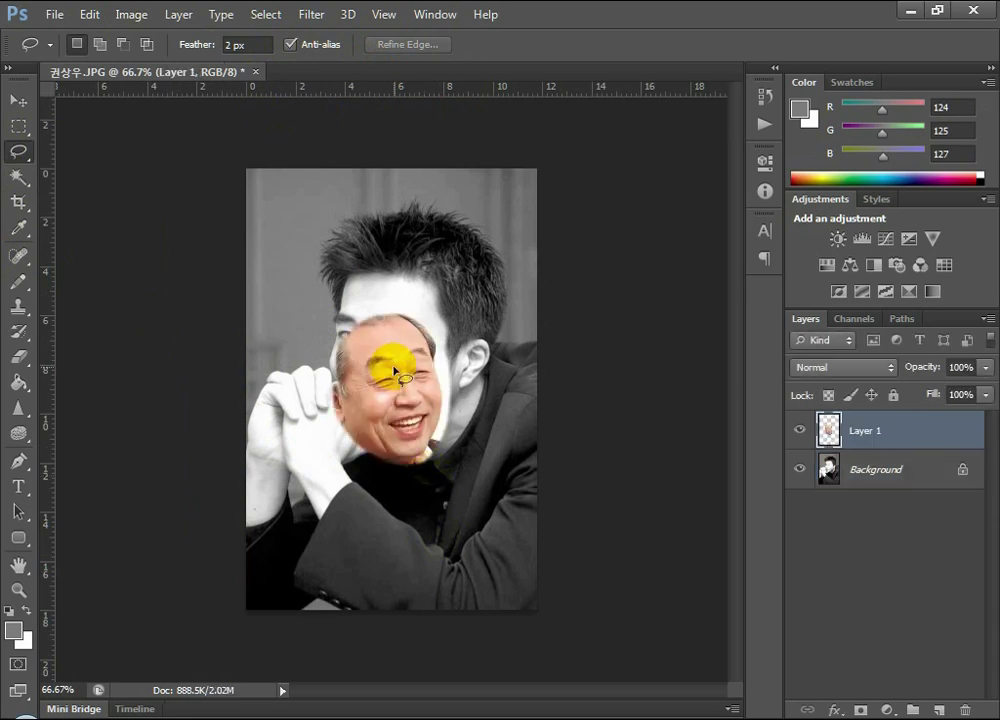
Move the pasted face off the portrait's face to the lower-right corner of the picture.
mouse_move(394, 358)
mouse_down()
mouse_move(422, 410)
mouse_move(434, 396)
mouse_up()
click(18, 100)
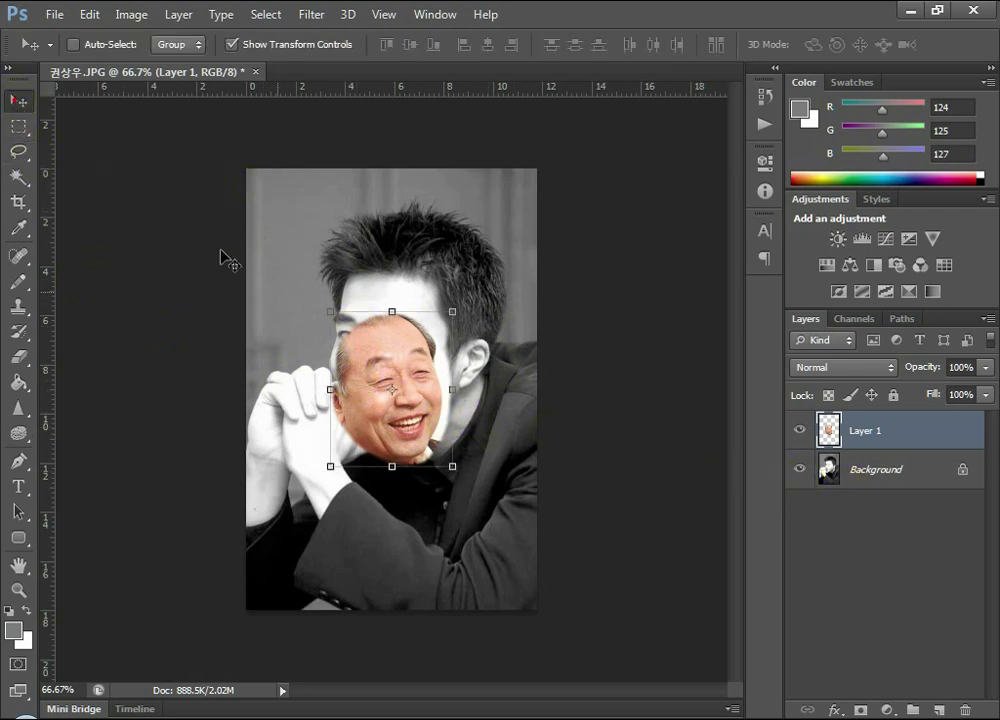
drag(396, 360, 467, 490)
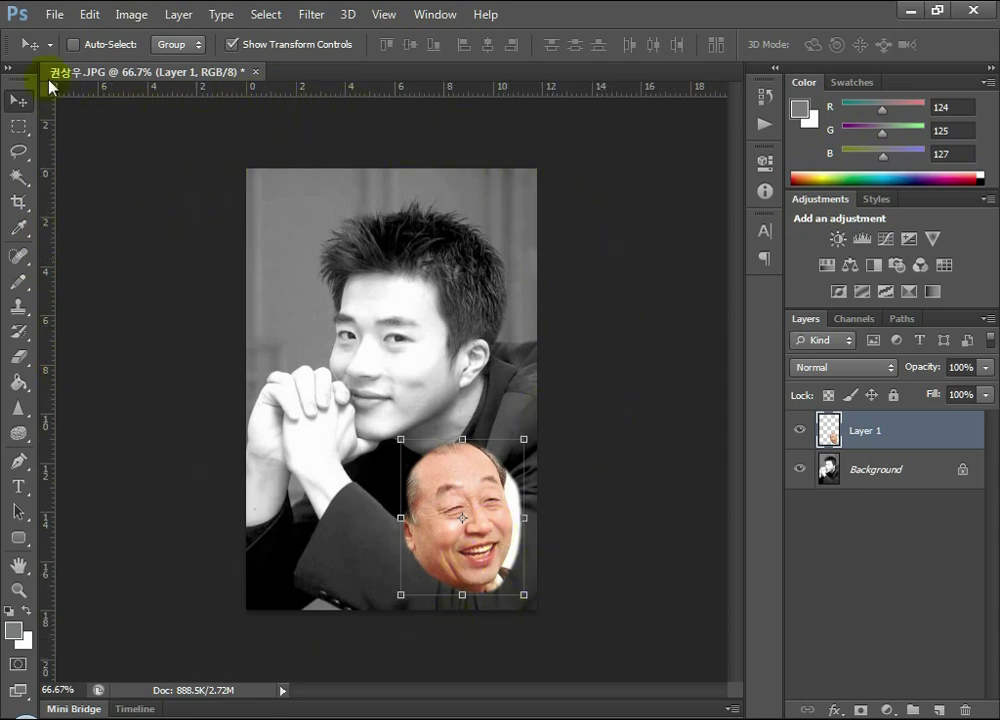
Save the composite as 얼굴합성 in Photoshop PSD format with layers in the 이미지자료 folder.
click(54, 16)
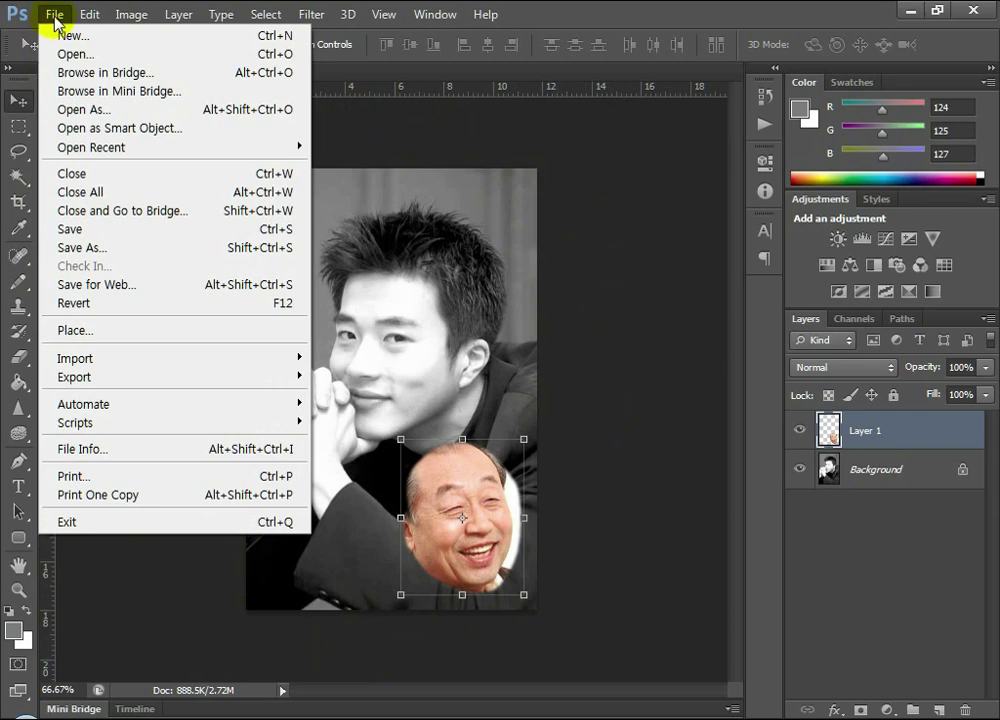
click(100, 248)
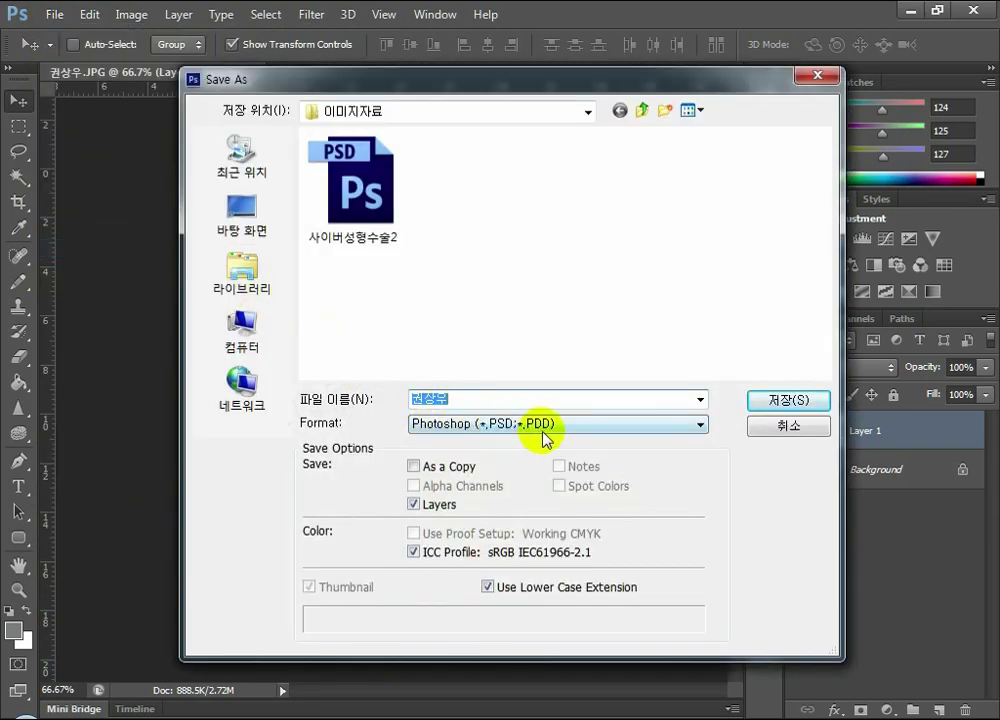
text(권상위)
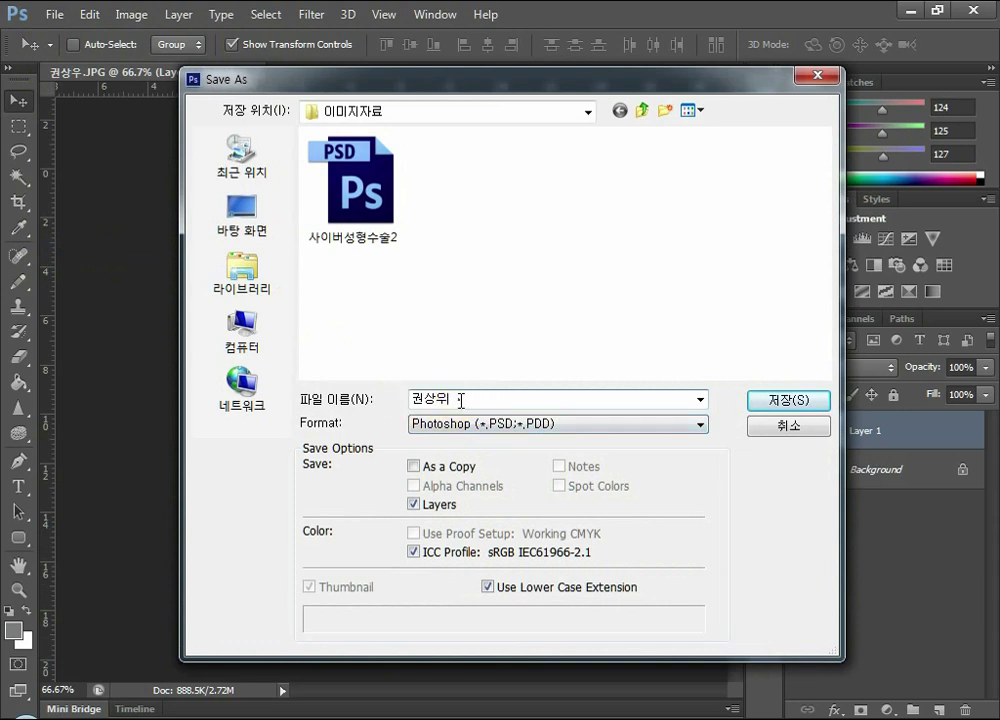
drag(456, 398, 403, 402)
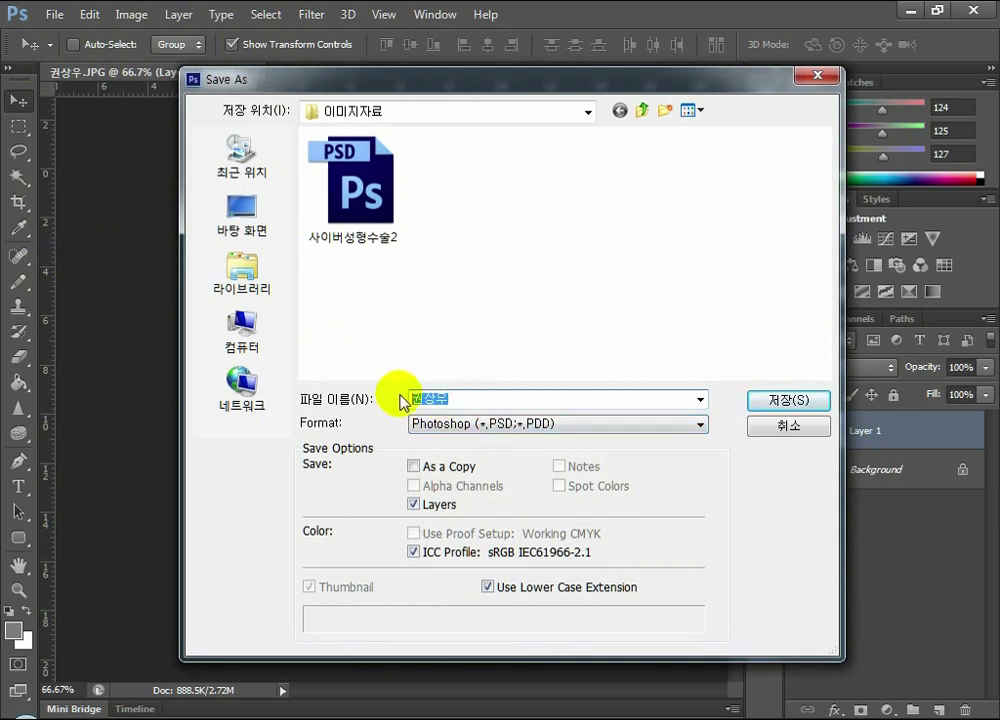
text(djf)
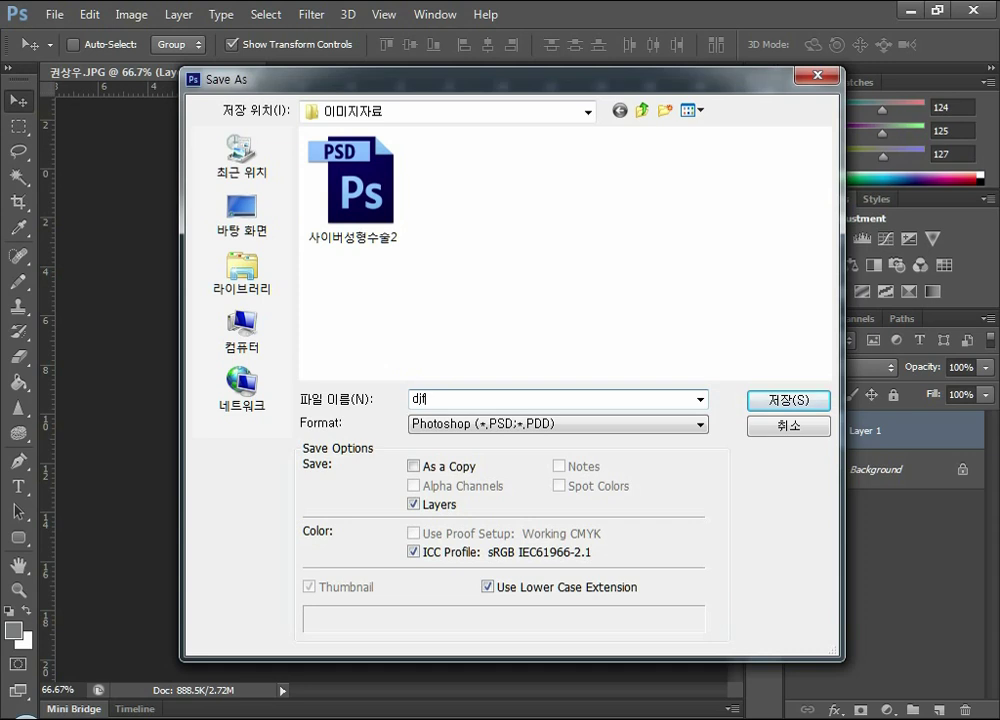
text(굴)
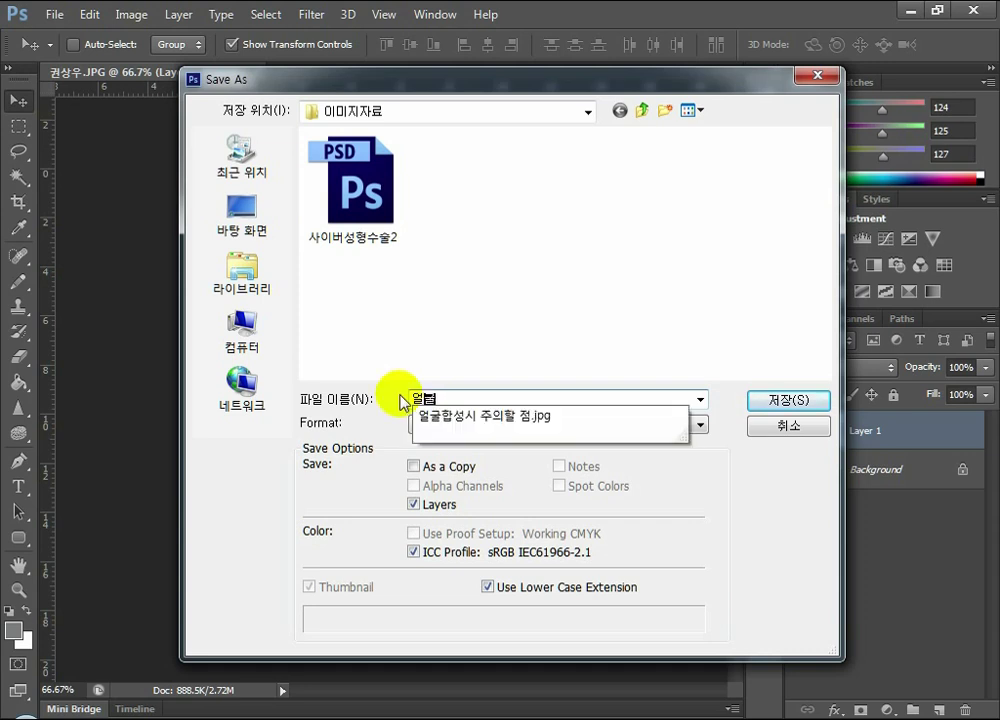
text(합)
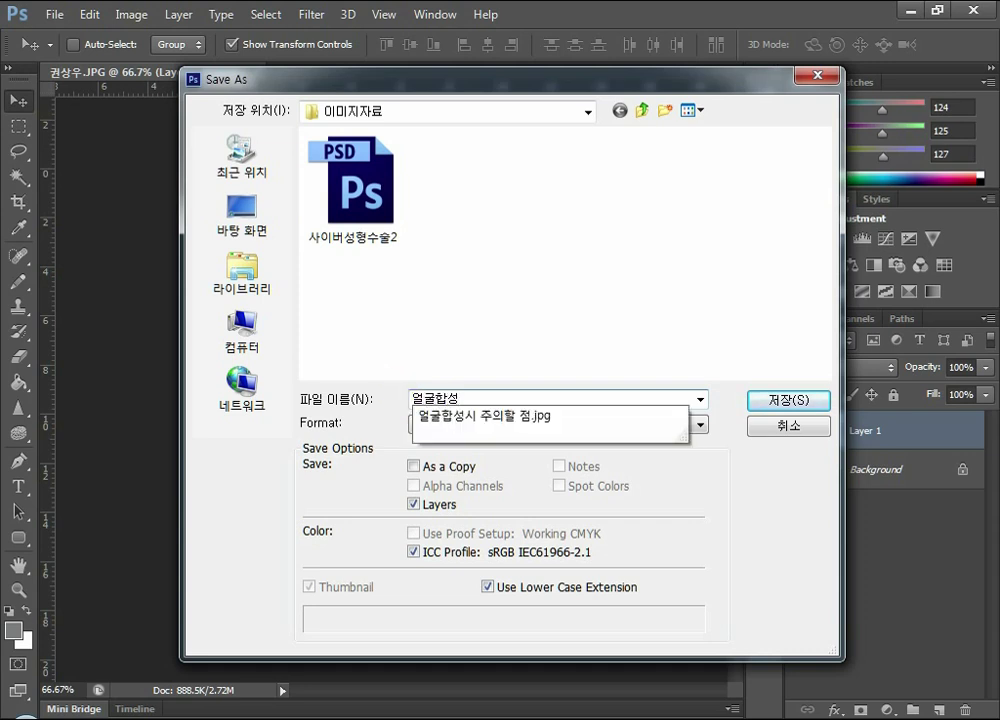
text(성)
key(Return)
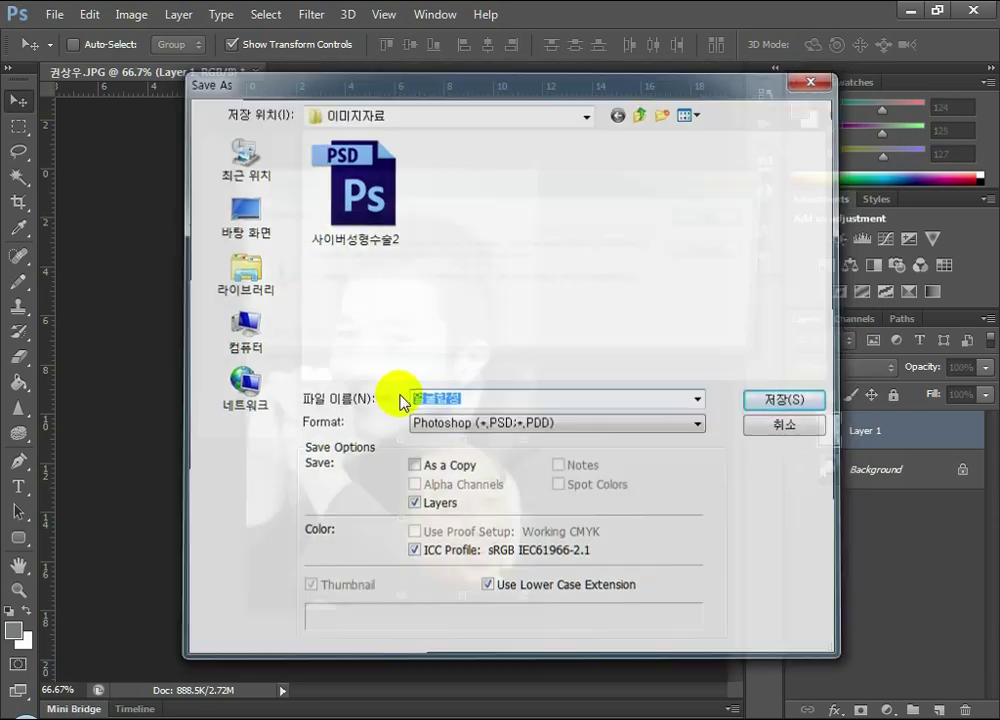
click(700, 229)
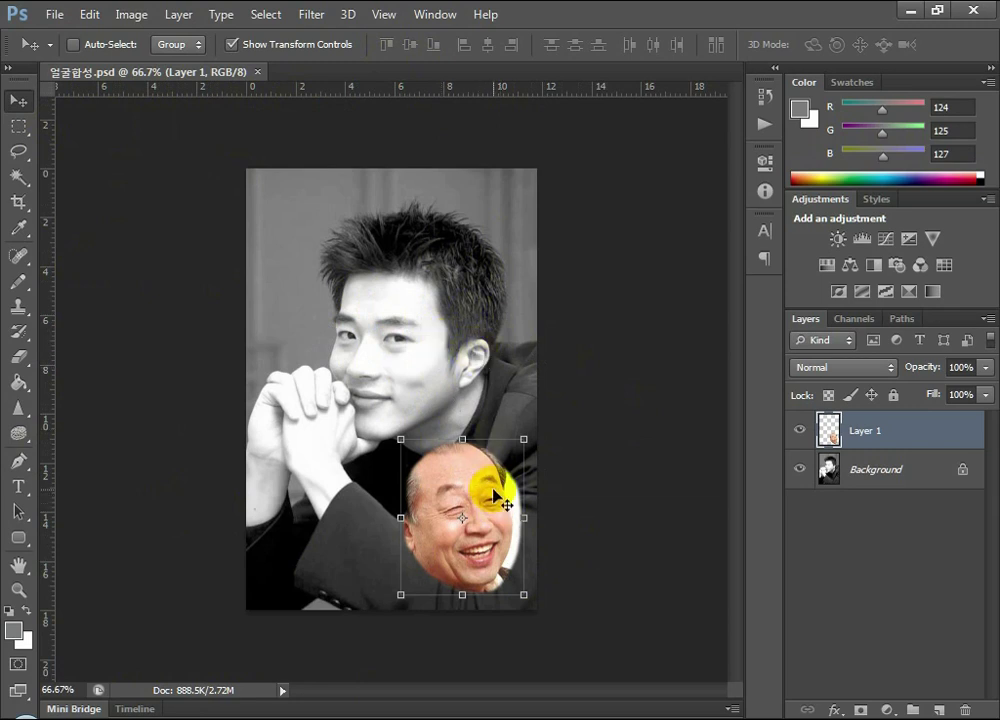
Turn the pasted face on Layer 1 gray by setting its Hue/Saturation saturation to -100.
click(124, 18)
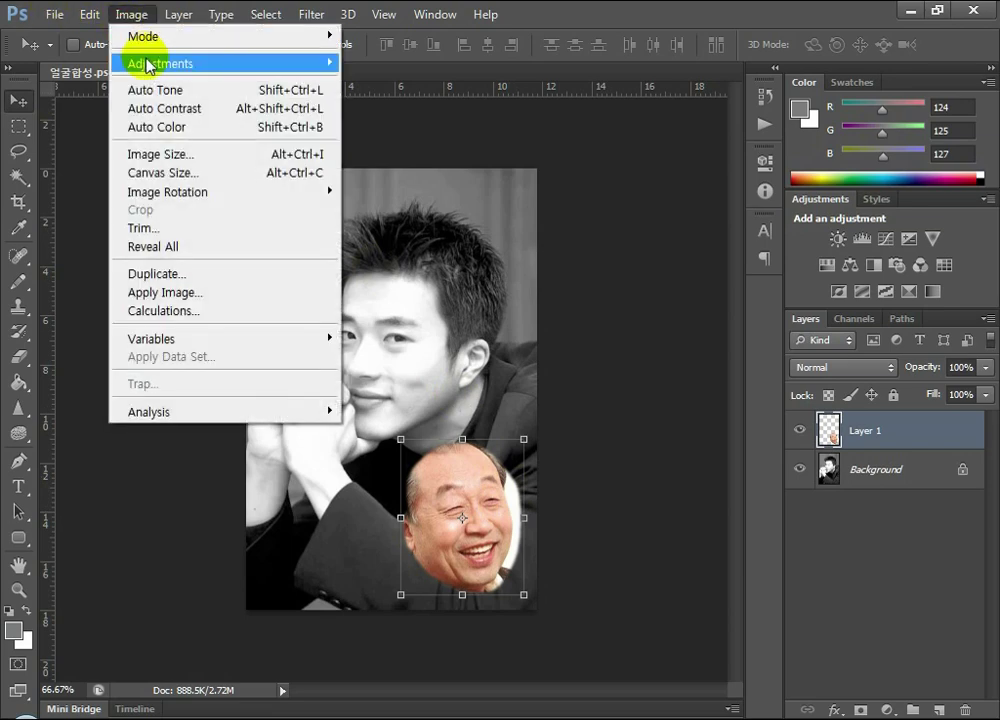
mouse_move(150, 66)
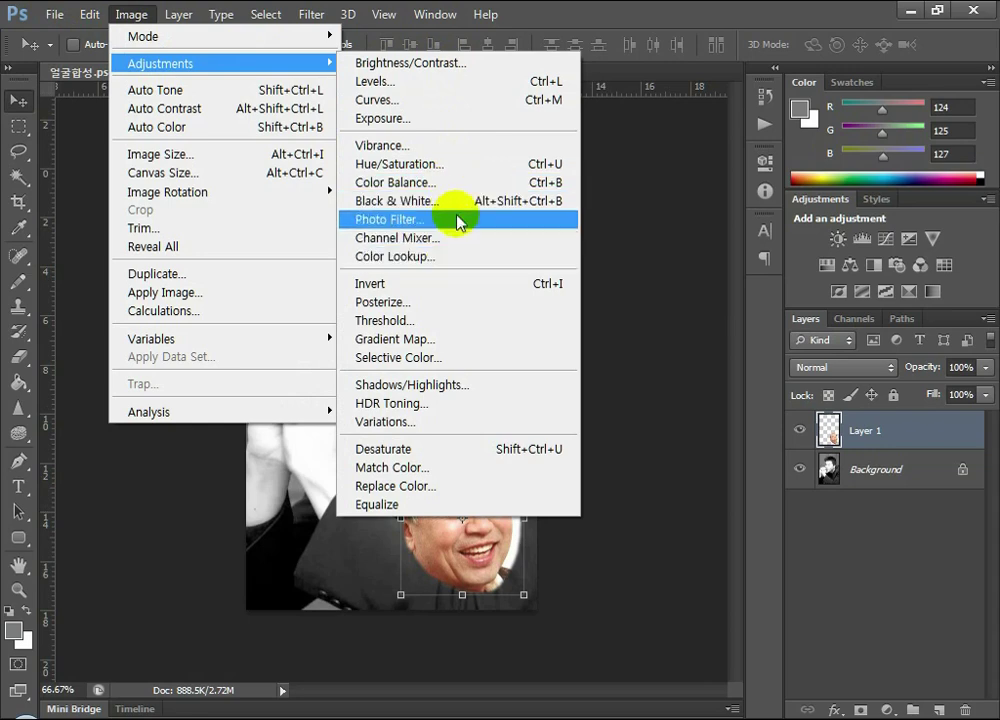
click(455, 164)
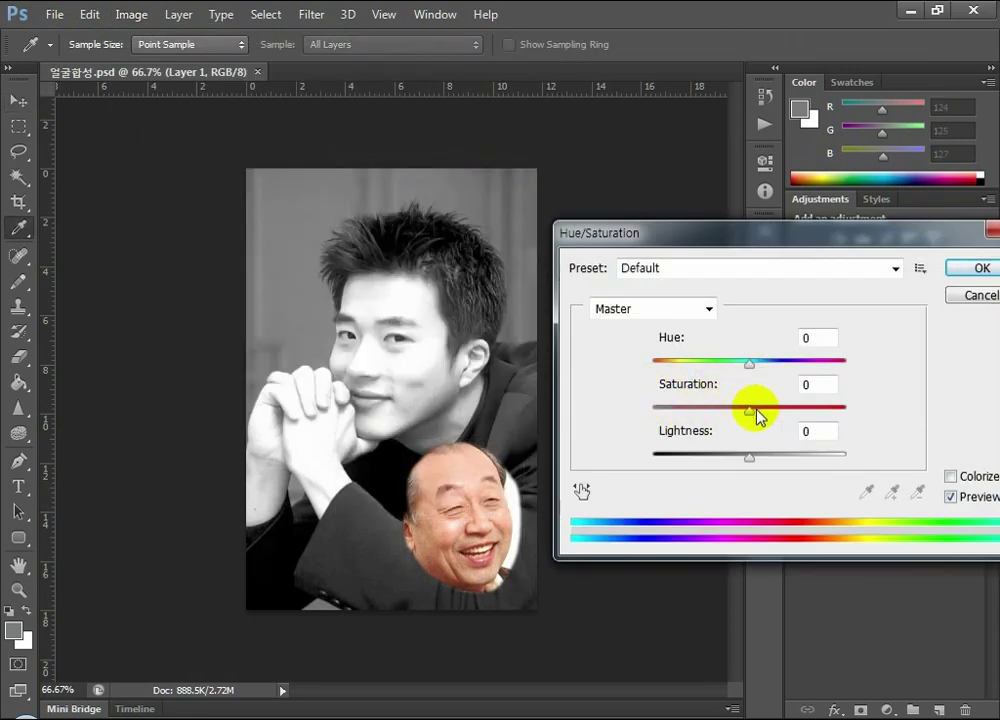
drag(751, 412, 648, 436)
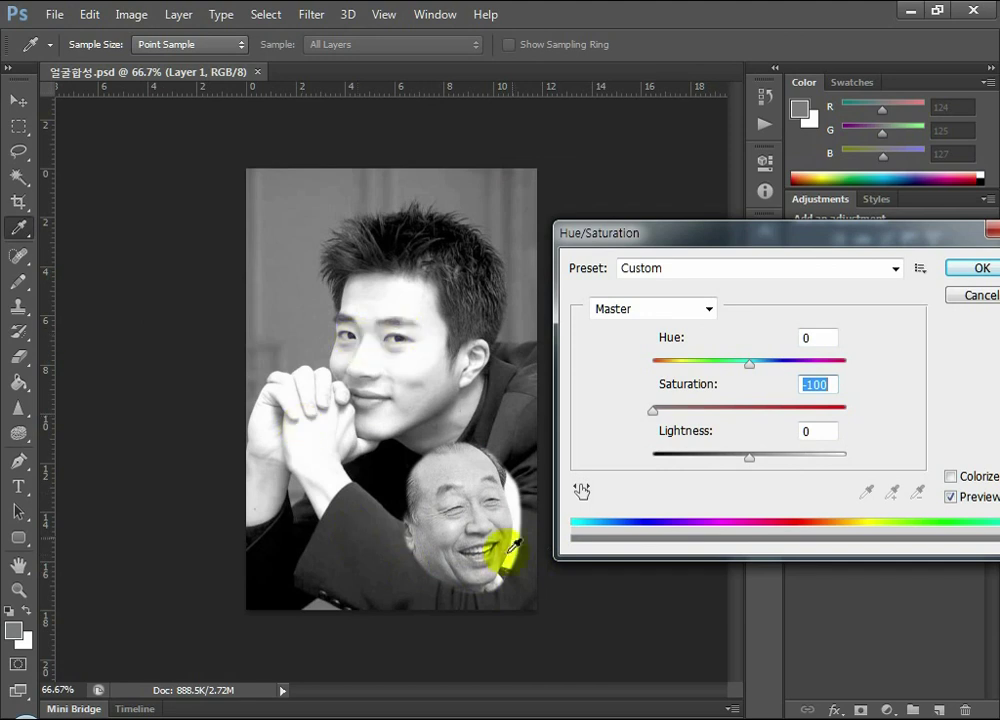
click(975, 270)
key(v)
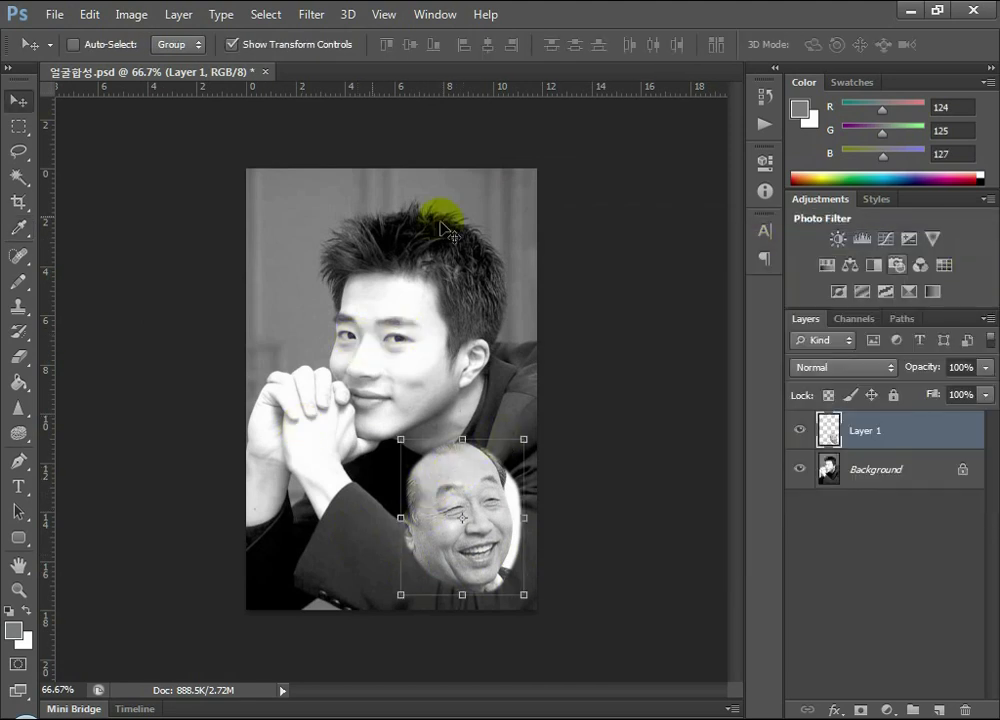
Rename the pasted face layer as 신구 and convert the Background into a layer named 권상우, leaving 신구 as the active layer.
click(19, 126)
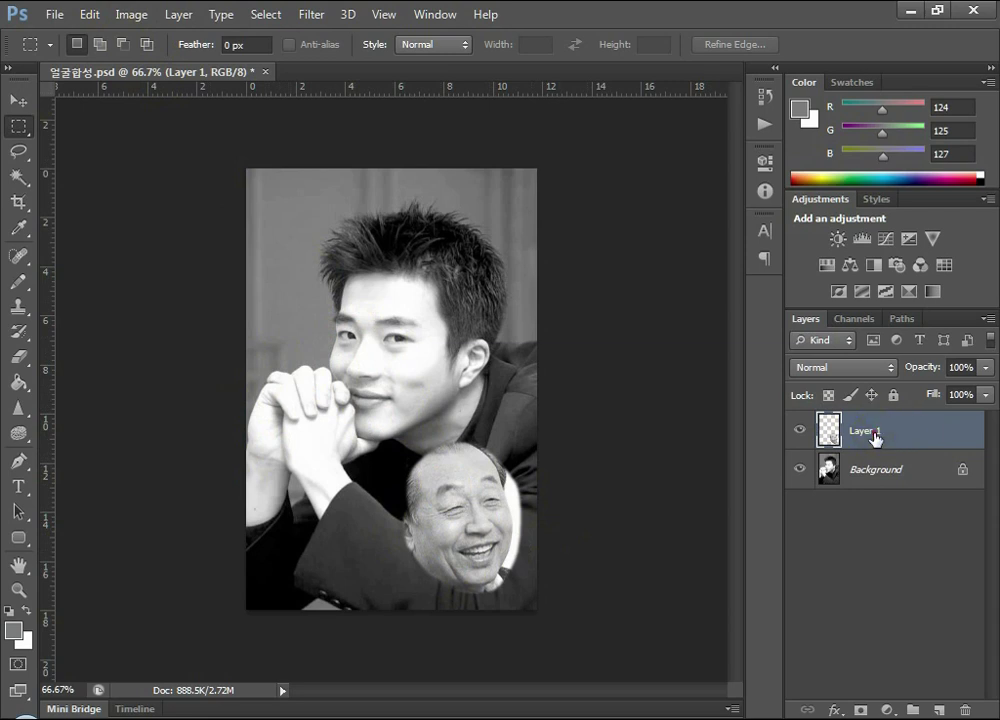
double_click(874, 433)
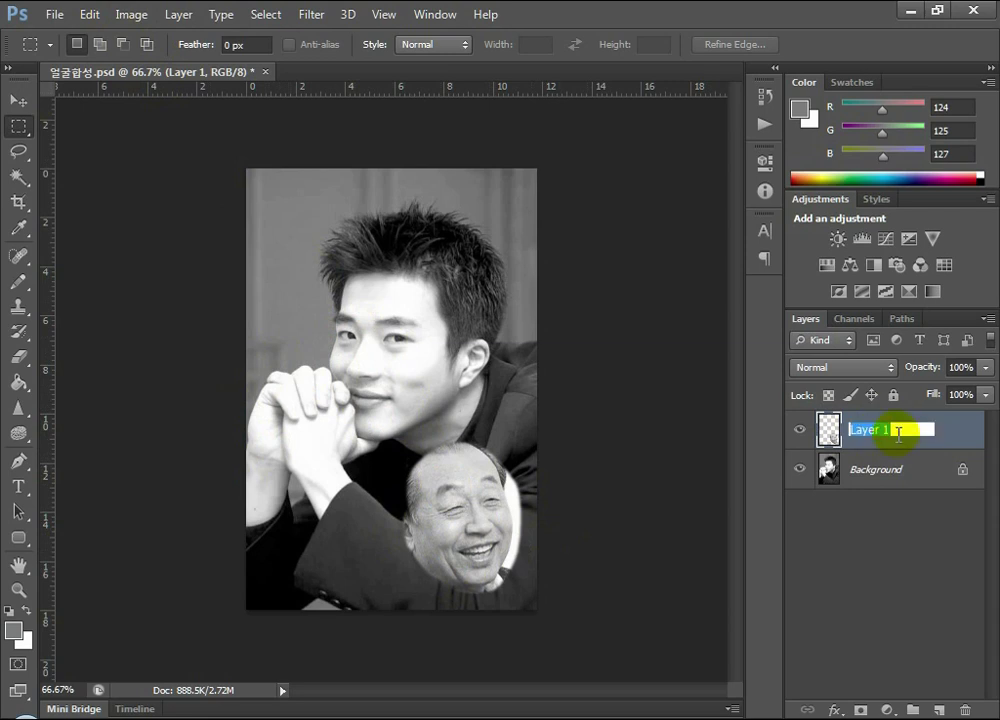
text(A)
text(구)
double_click(877, 470)
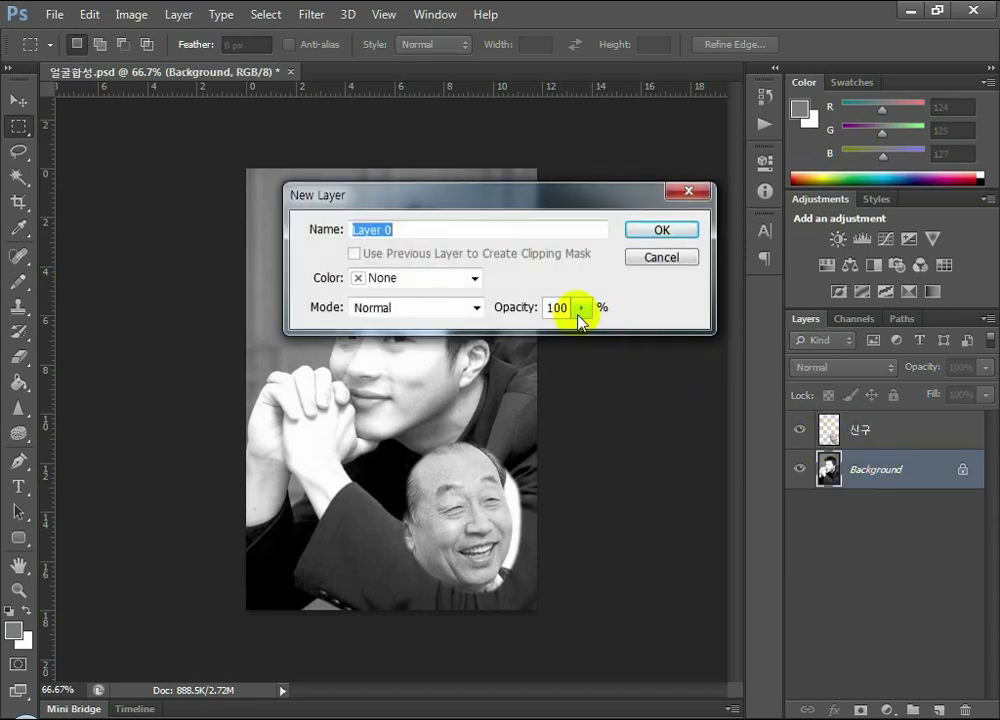
text(권상우)
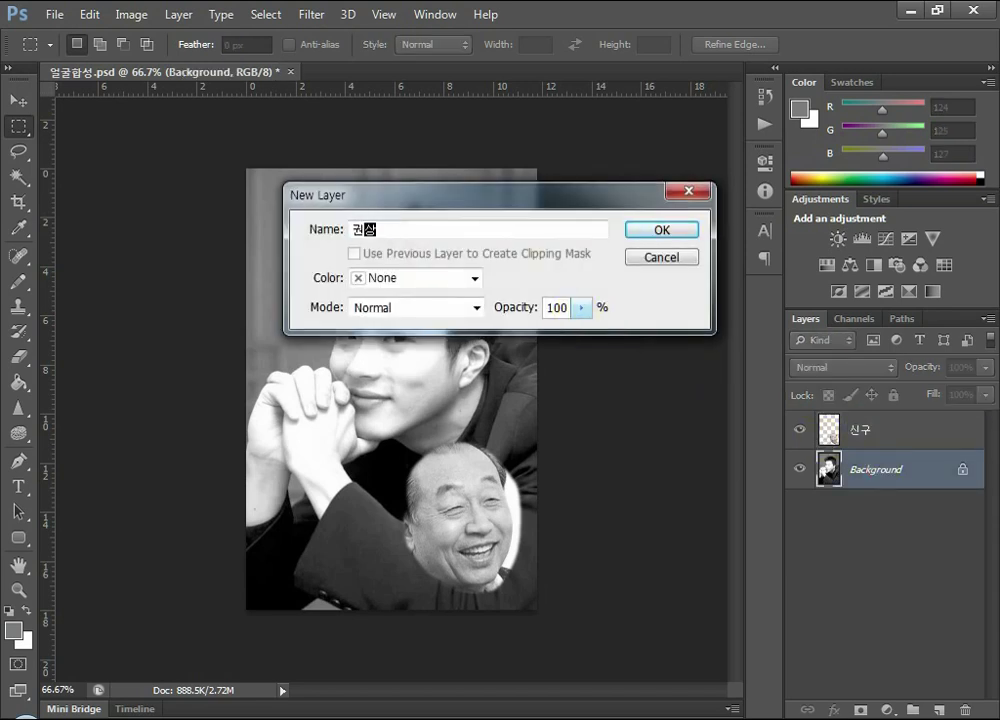
key(Return)
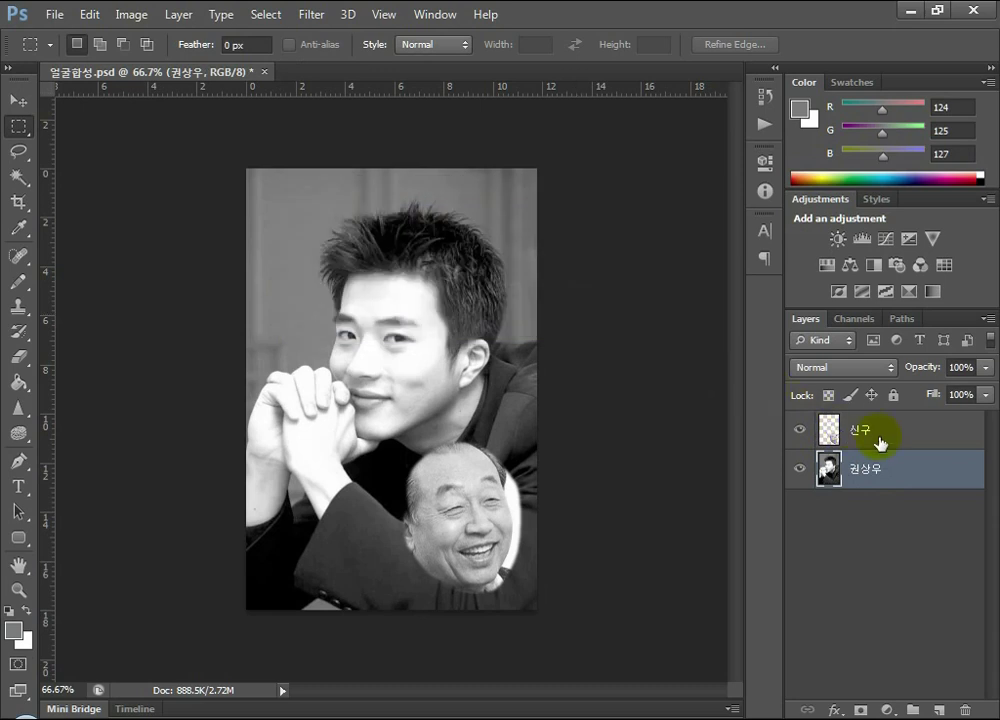
click(879, 438)
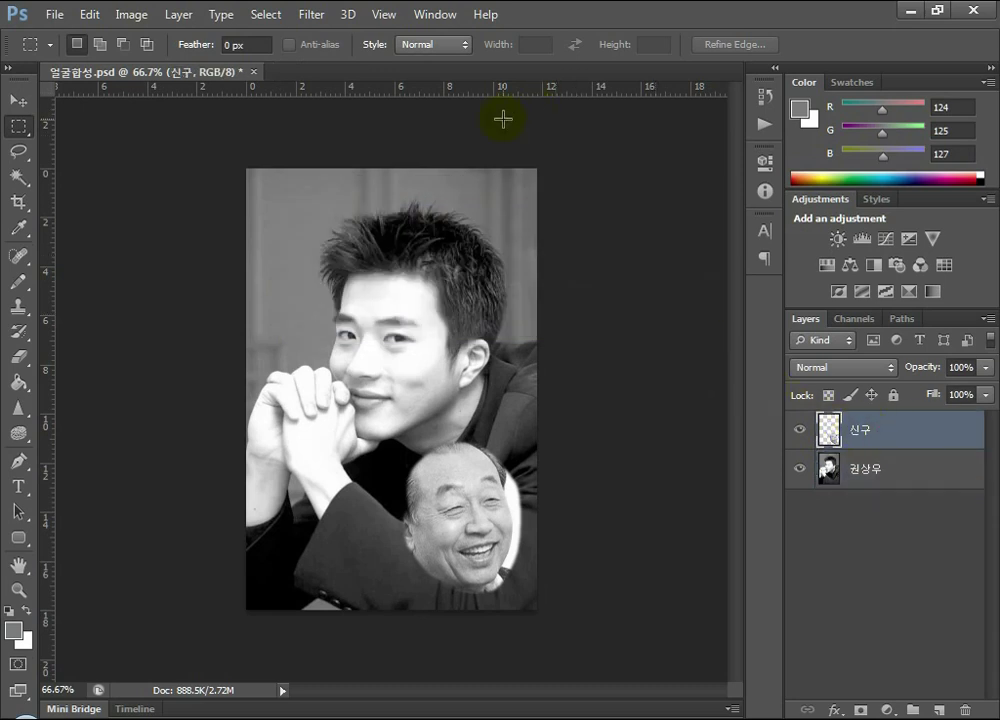
Try flipping the 신구 face vertically and undo the flip.
click(127, 15)
click(90, 15)
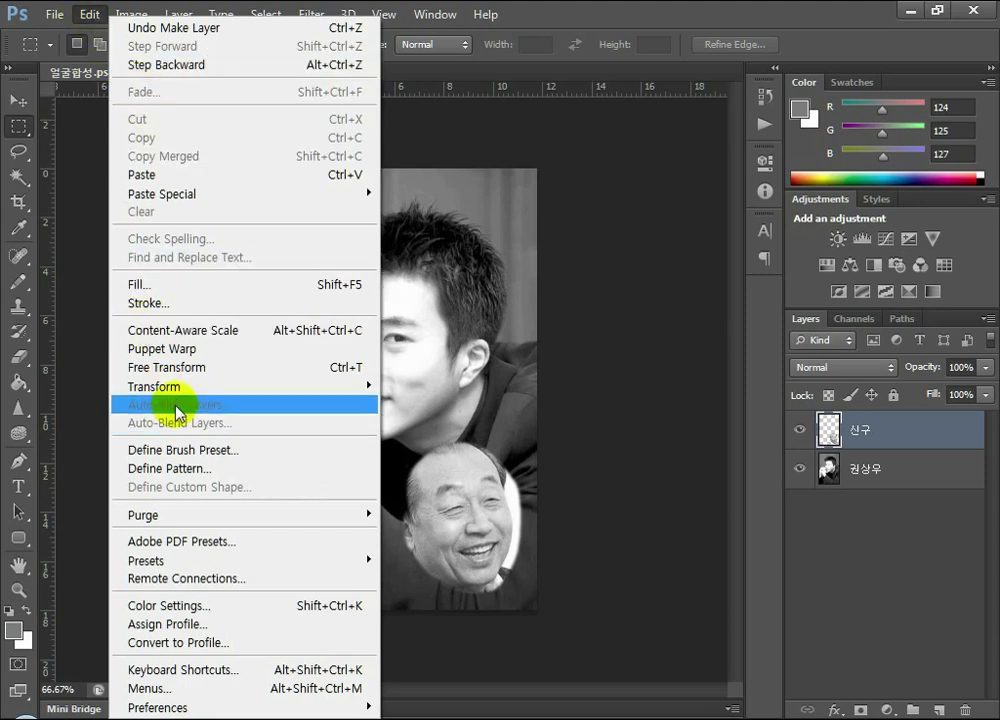
mouse_move(175, 393)
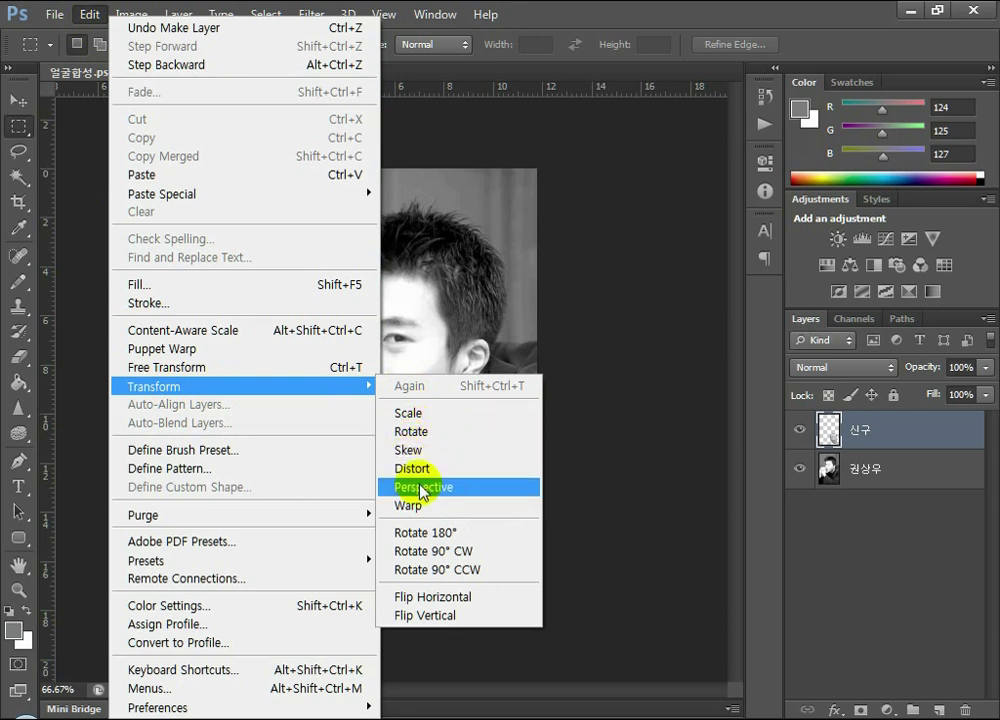
click(446, 620)
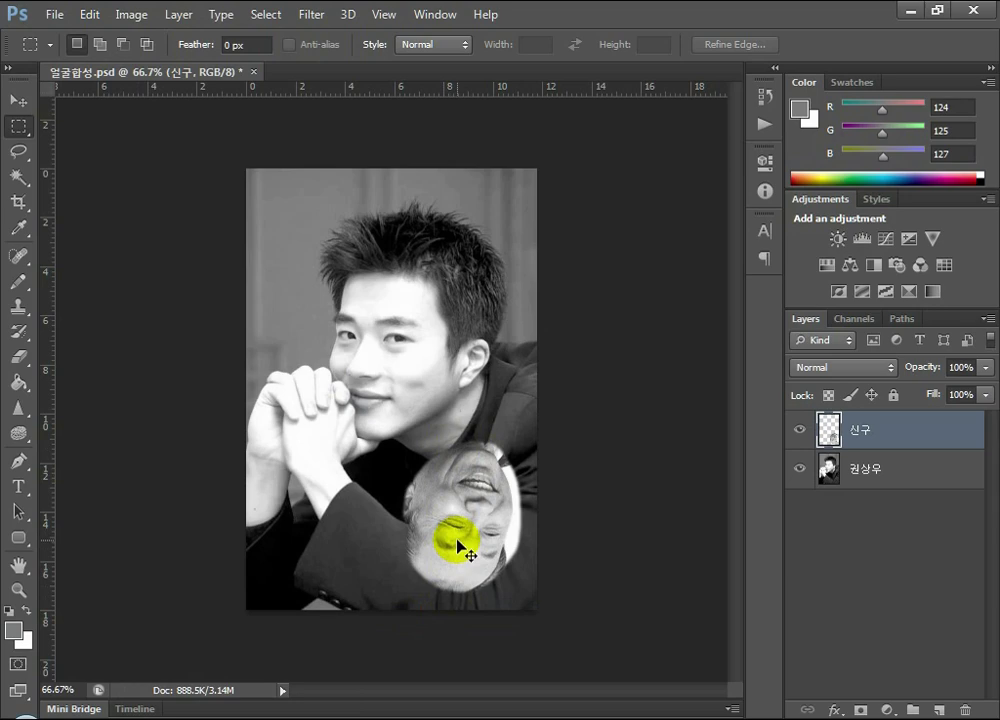
key(ctrl+z)
Flip the 신구 face horizontally and move it over the portrait's face.
click(89, 14)
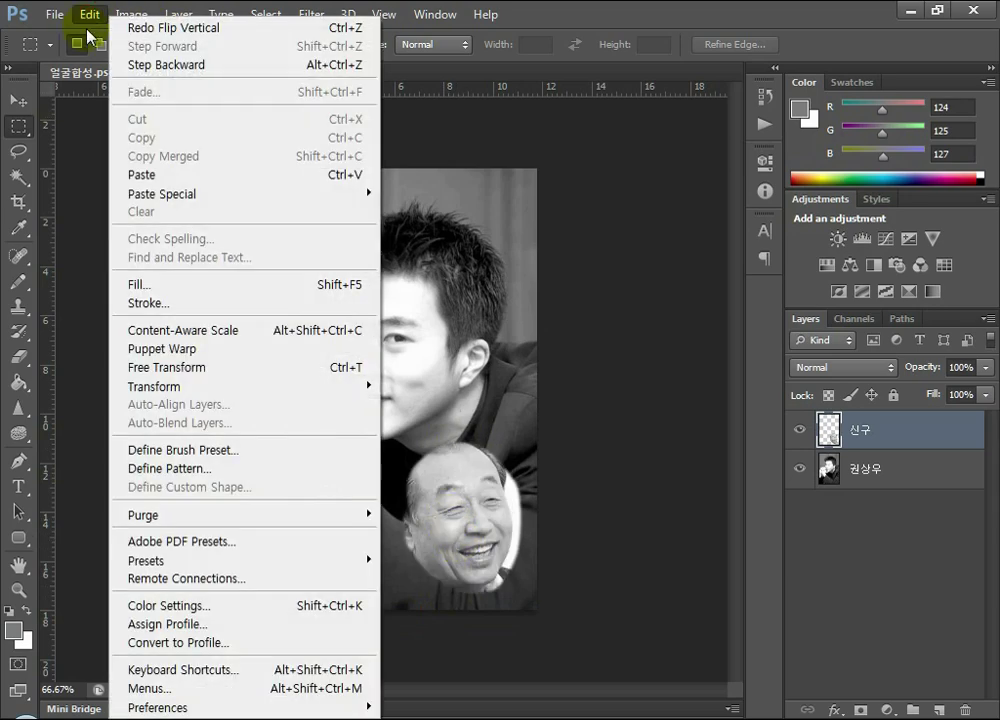
mouse_move(135, 385)
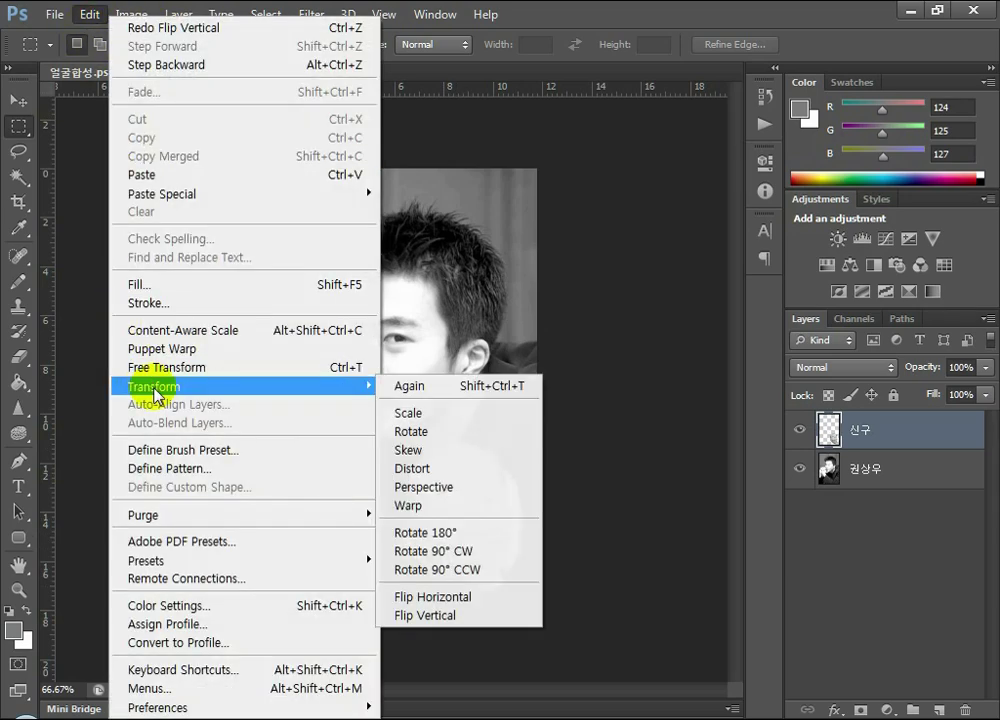
click(476, 597)
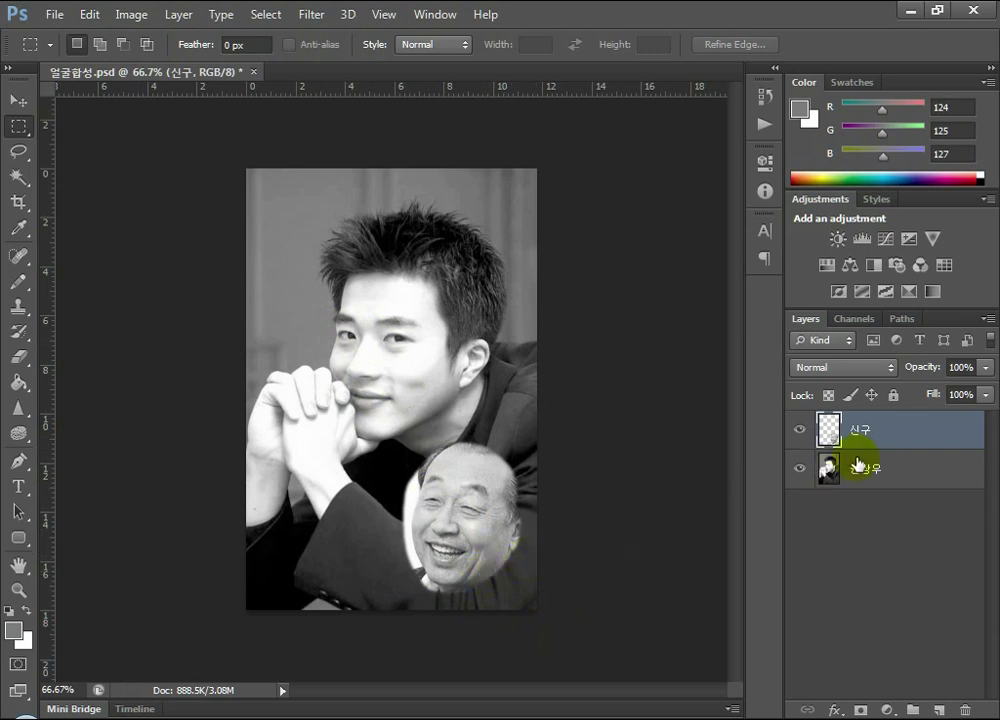
click(18, 101)
drag(476, 534, 403, 376)
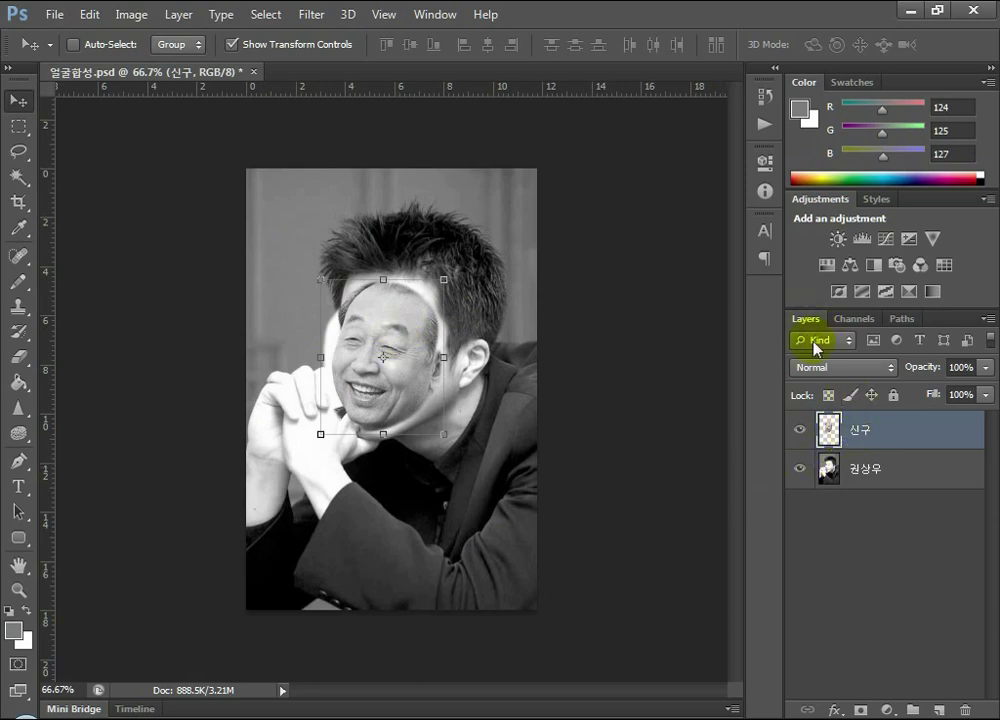
Try different transparency levels on the 신구 layer, from 0% up to an opacity of 47%.
click(860, 431)
click(985, 368)
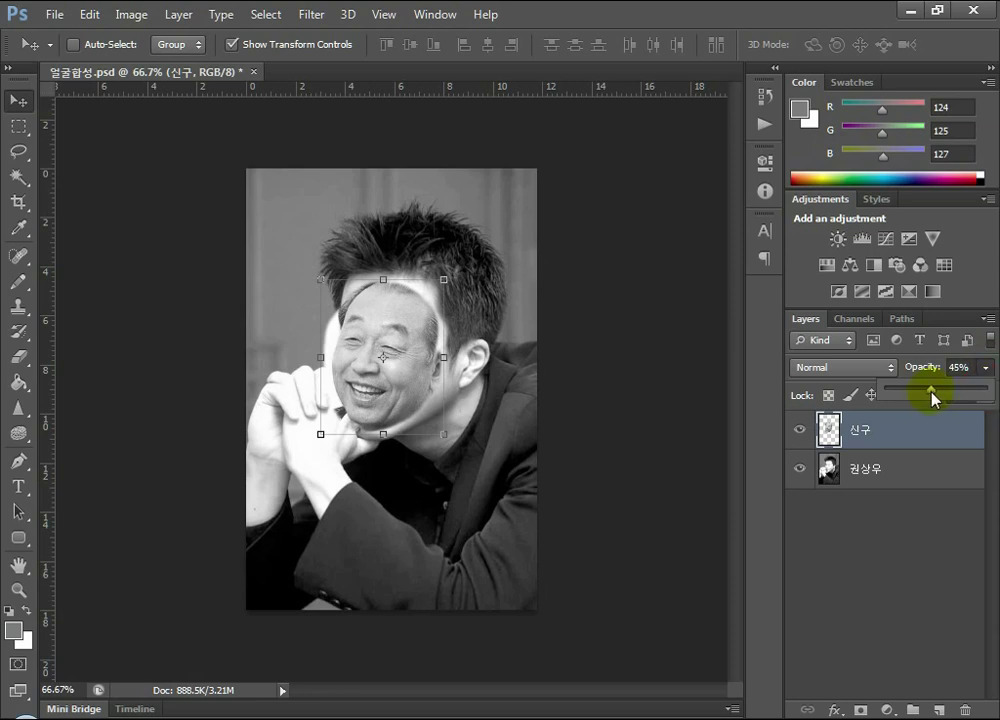
drag(932, 398, 929, 402)
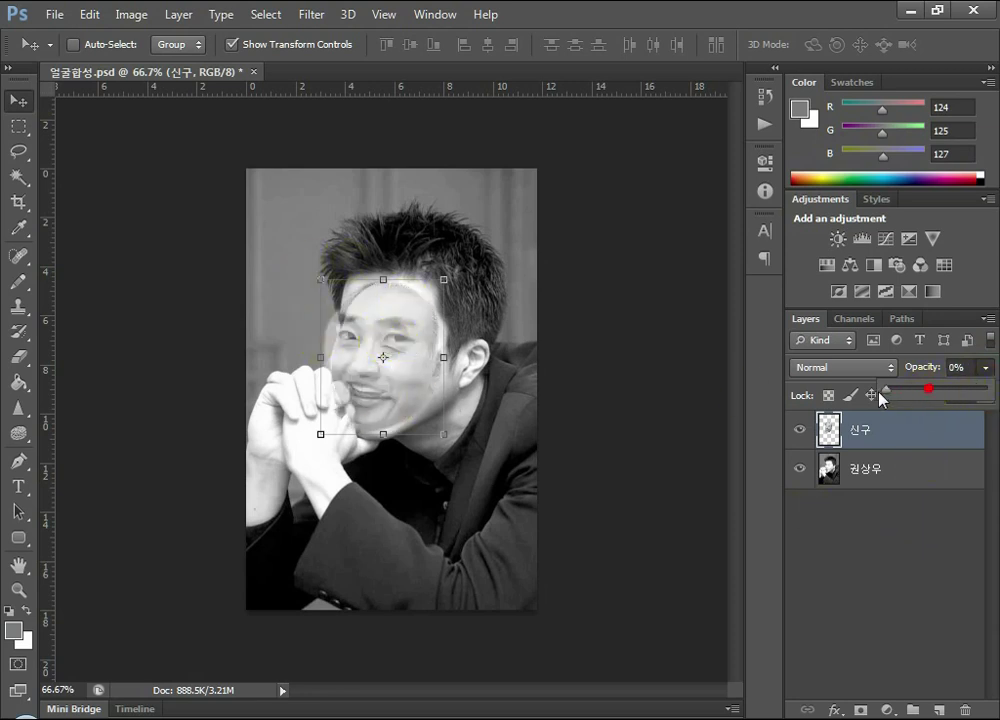
drag(884, 398, 884, 400)
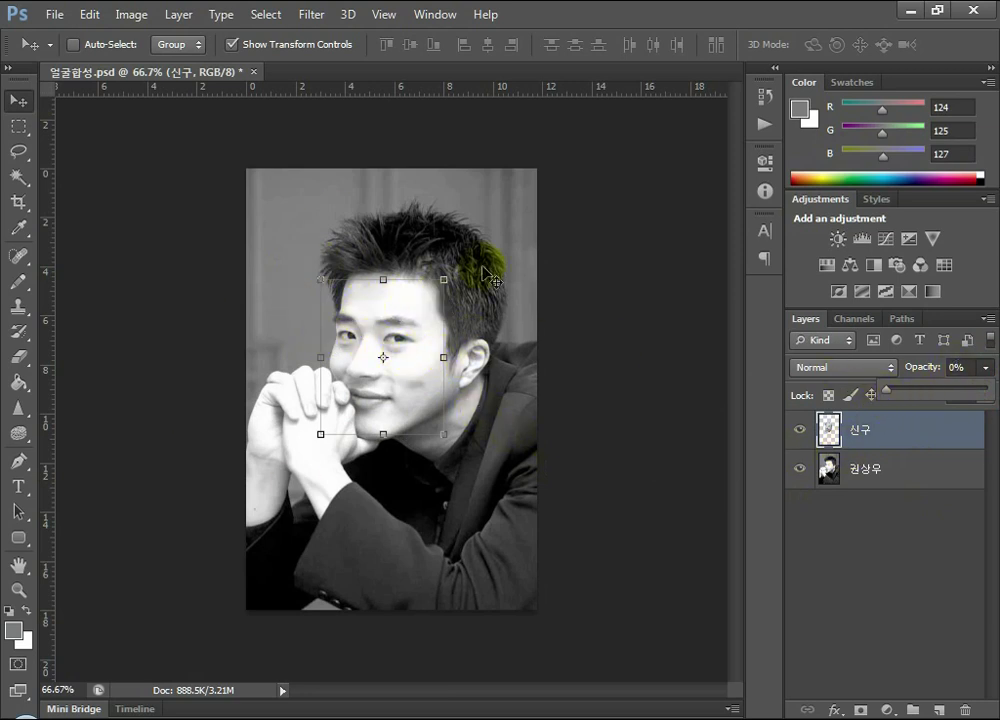
drag(886, 398, 934, 396)
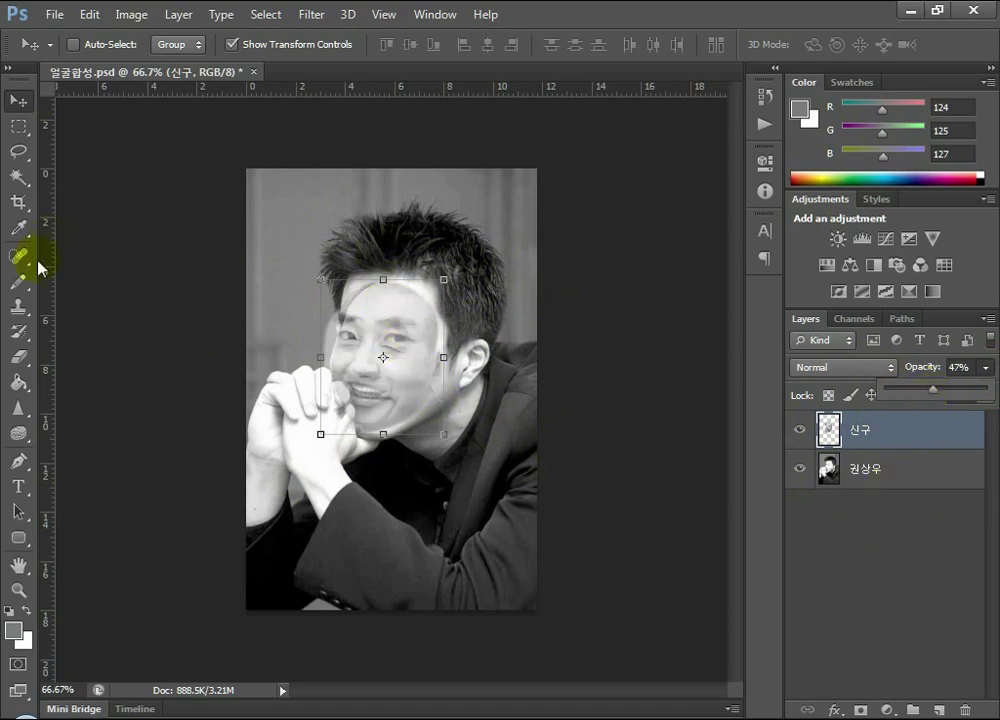
Move the 신구 face off the portrait's face toward the lower right and restore its opacity to 100%.
click(18, 590)
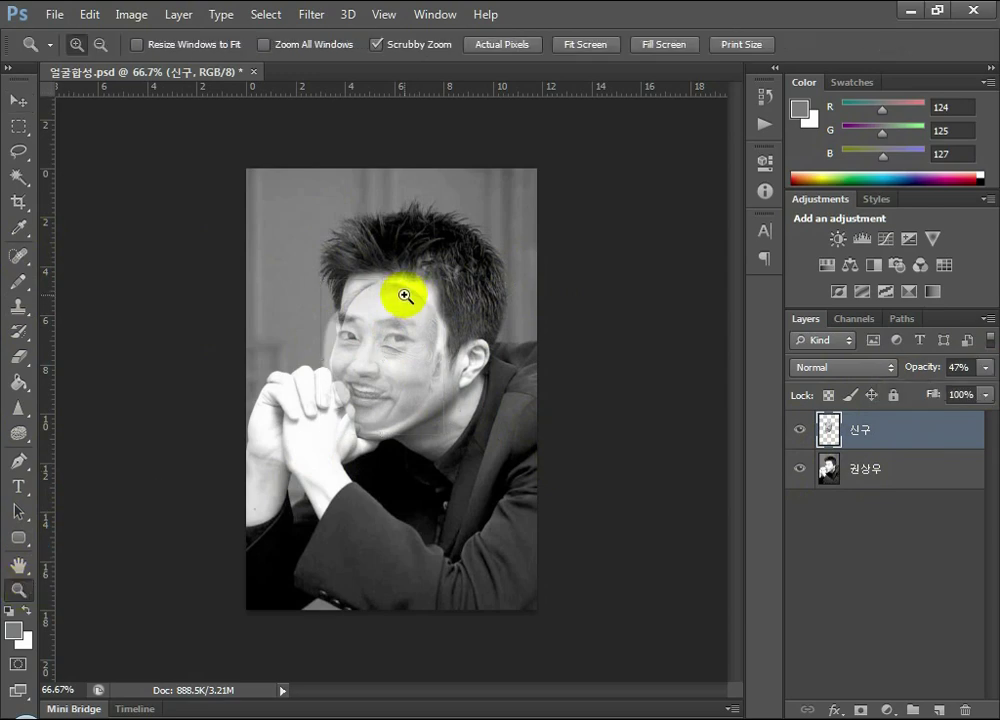
drag(357, 301, 453, 418)
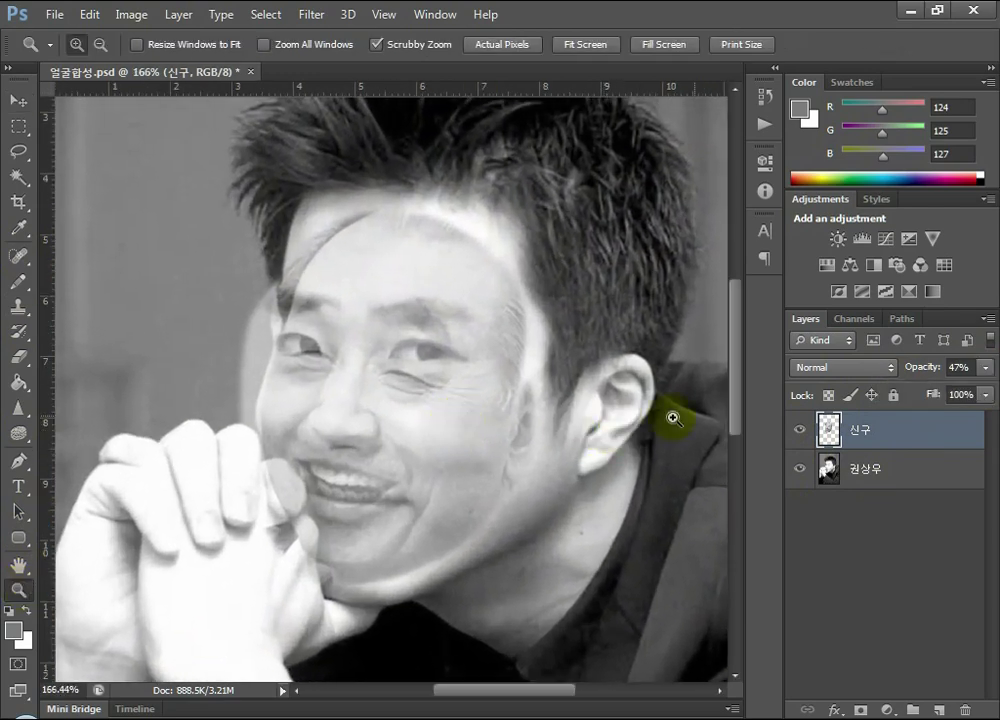
click(18, 101)
drag(387, 377, 570, 446)
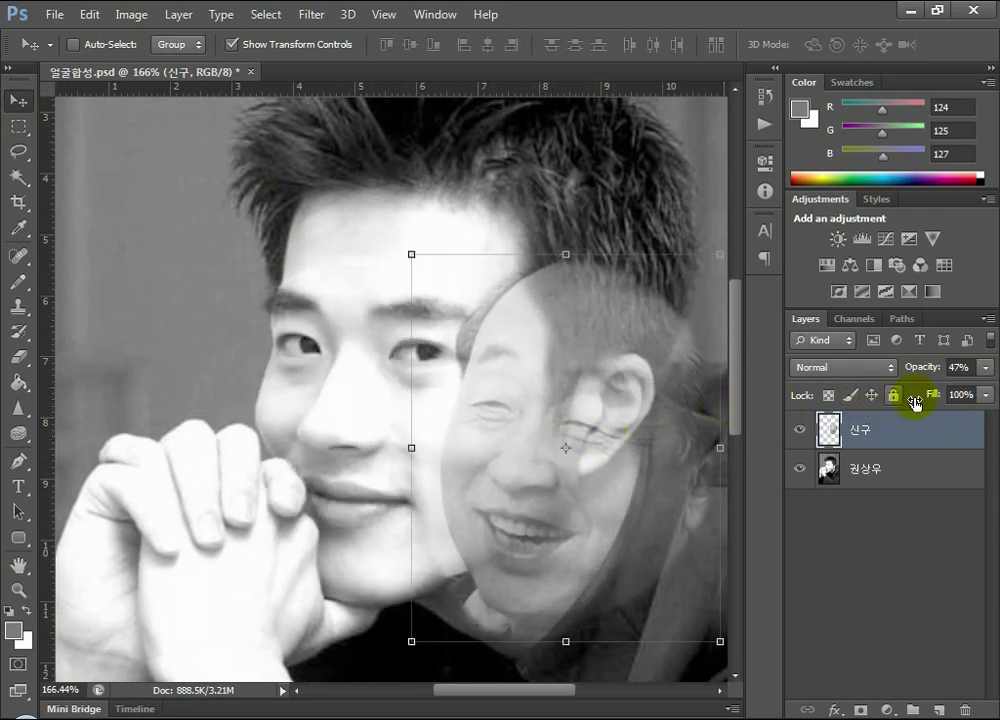
click(988, 367)
drag(940, 397, 580, 537)
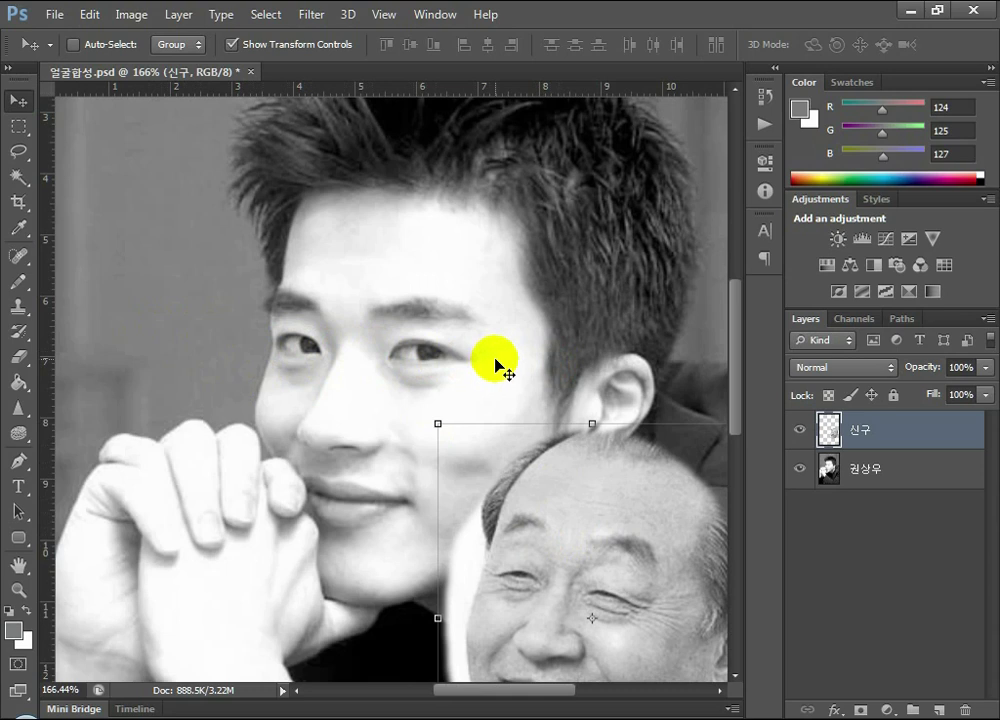
drag(597, 497, 495, 462)
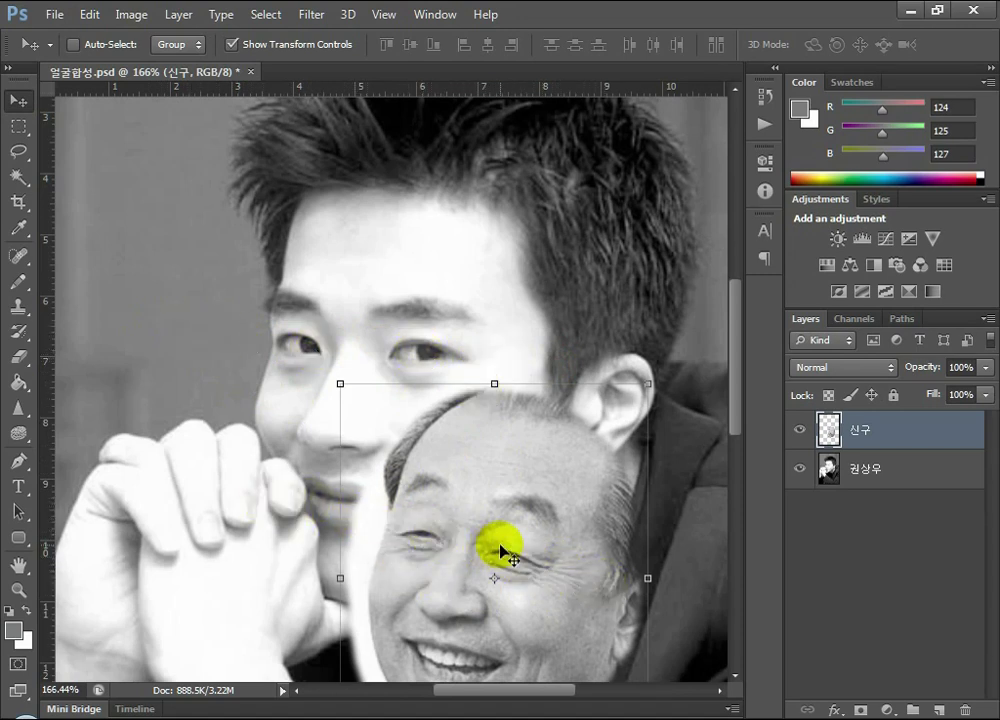
Lower the 신구 layer's opacity to 49% and move the face back over the portrait's face.
click(987, 368)
drag(981, 399, 939, 398)
click(536, 508)
drag(536, 508, 410, 305)
drag(388, 288, 415, 323)
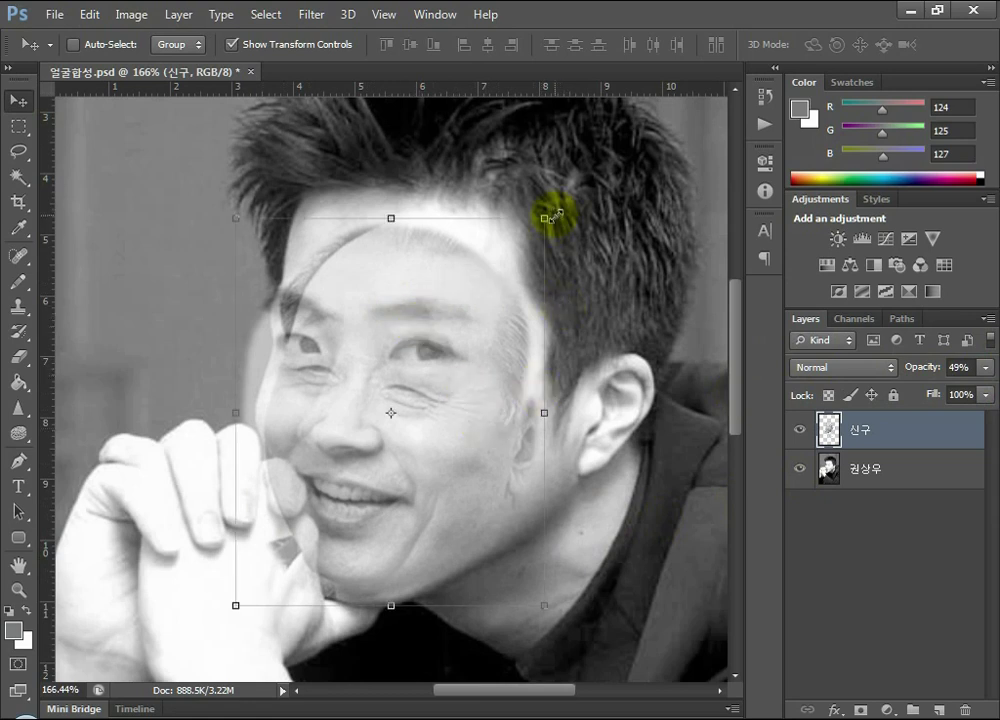
Scale the 신구 face to 120% and rotate it by -7.73°, lining up its eyes with the portrait's eyes.
drag(543, 218, 604, 179)
drag(530, 336, 507, 341)
drag(557, 602, 573, 625)
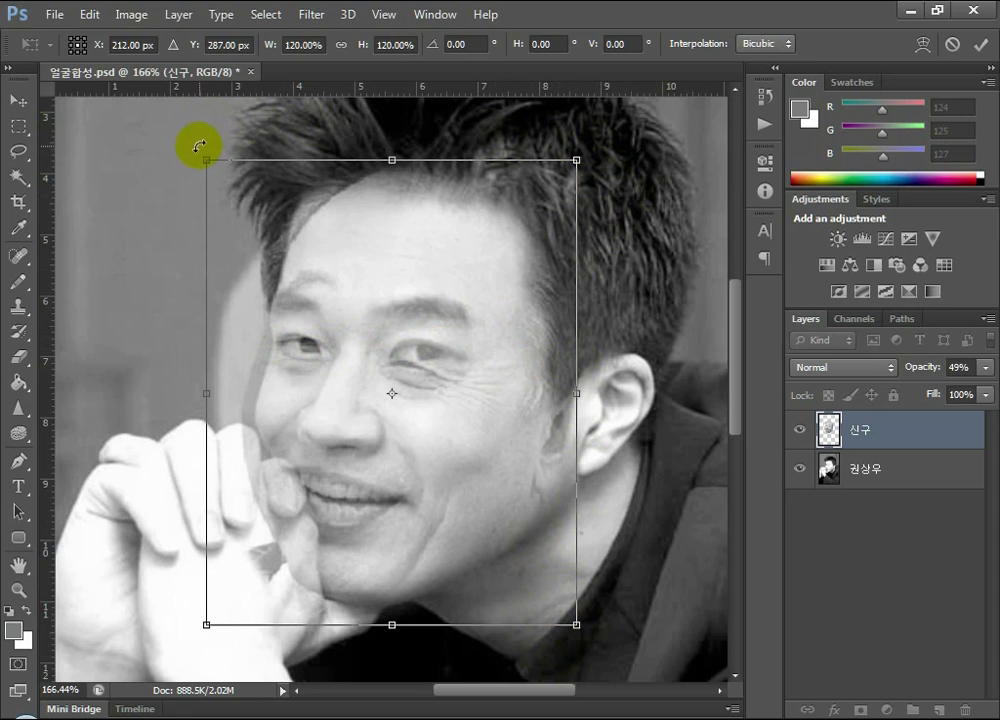
drag(199, 146, 176, 184)
drag(457, 350, 461, 335)
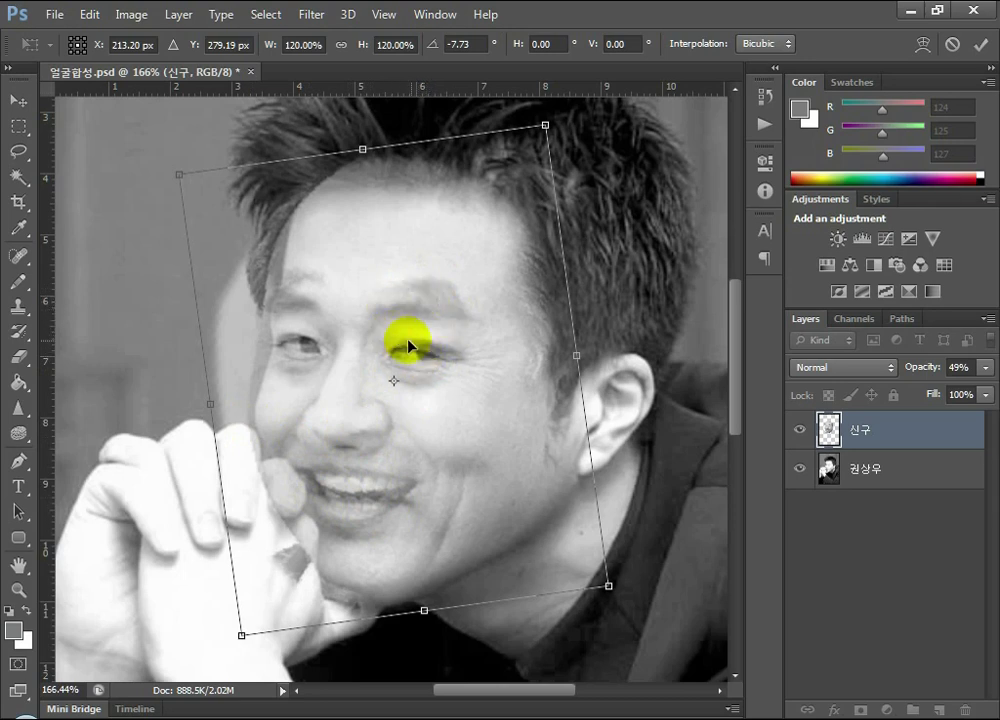
mouse_move(432, 353)
mouse_down()
mouse_move(440, 345)
mouse_move(431, 351)
mouse_up()
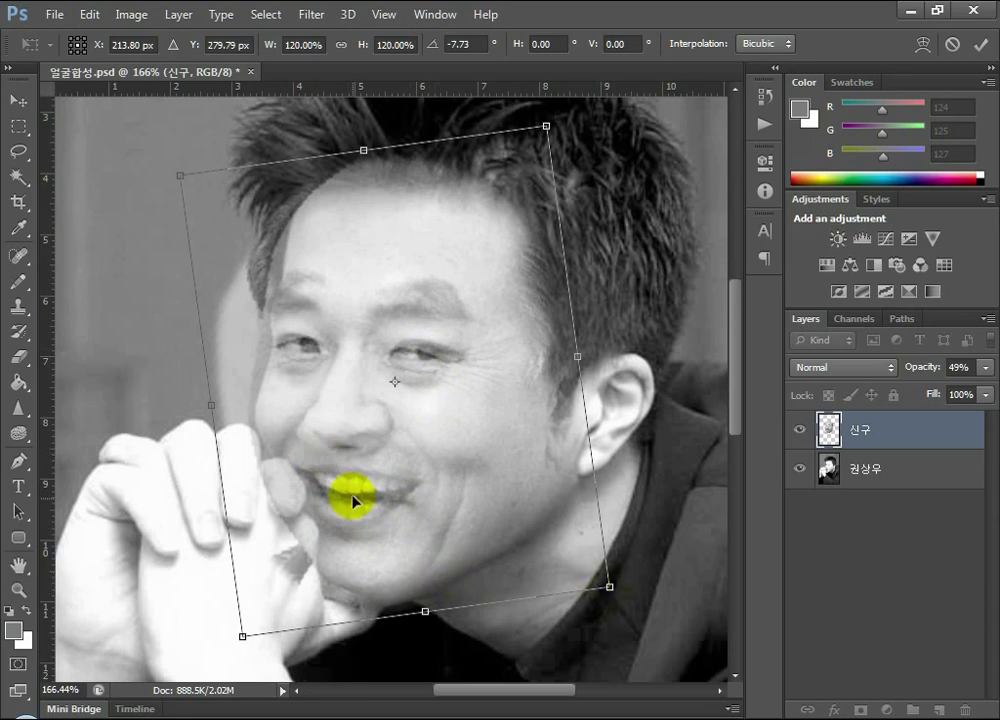
Enlarge the 신구 face to 123.21% width and 125.72% height, fit its features over the portrait's, and apply the transformation.
mouse_move(240, 637)
mouse_down()
mouse_move(233, 651)
mouse_move(247, 633)
mouse_move(238, 652)
mouse_up()
drag(473, 482, 475, 489)
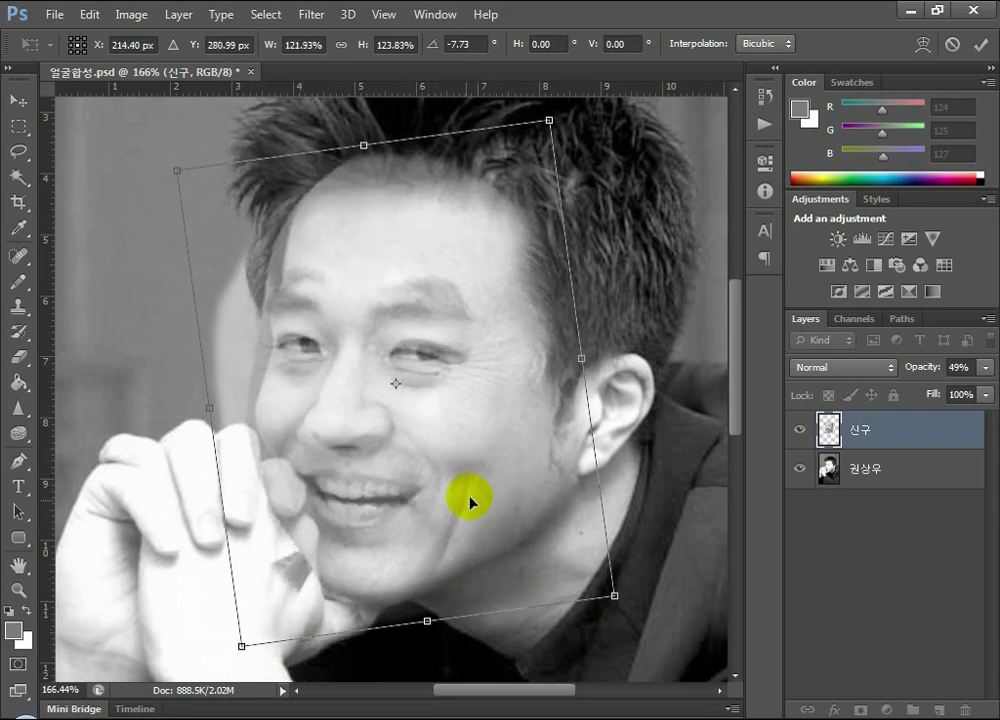
drag(241, 646, 237, 655)
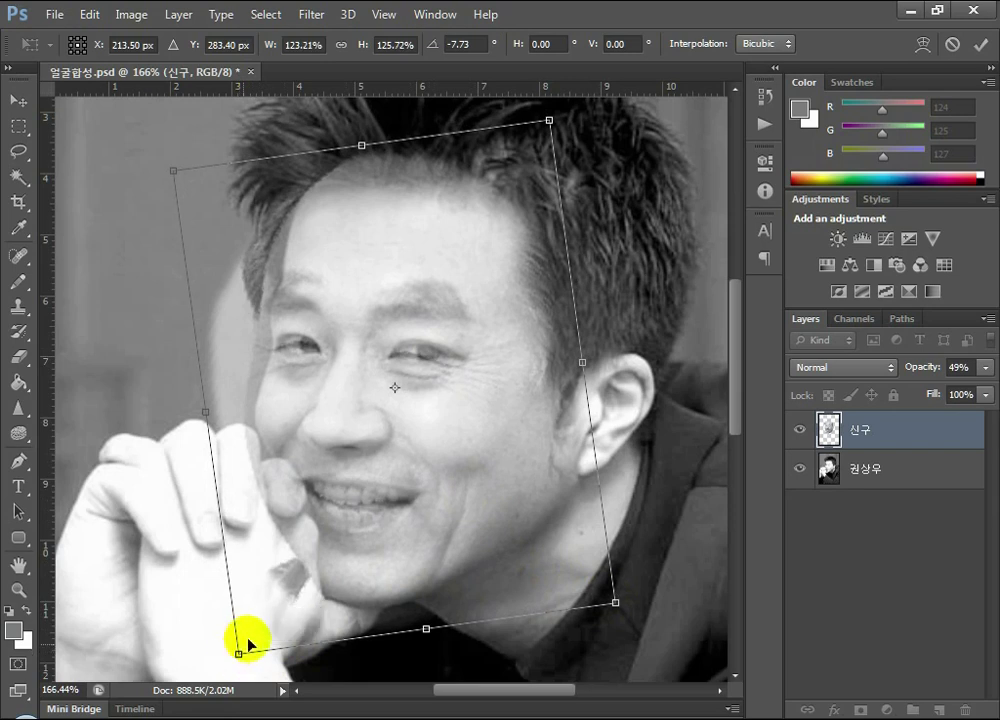
mouse_move(413, 491)
mouse_down()
mouse_move(418, 479)
mouse_move(414, 488)
mouse_up()
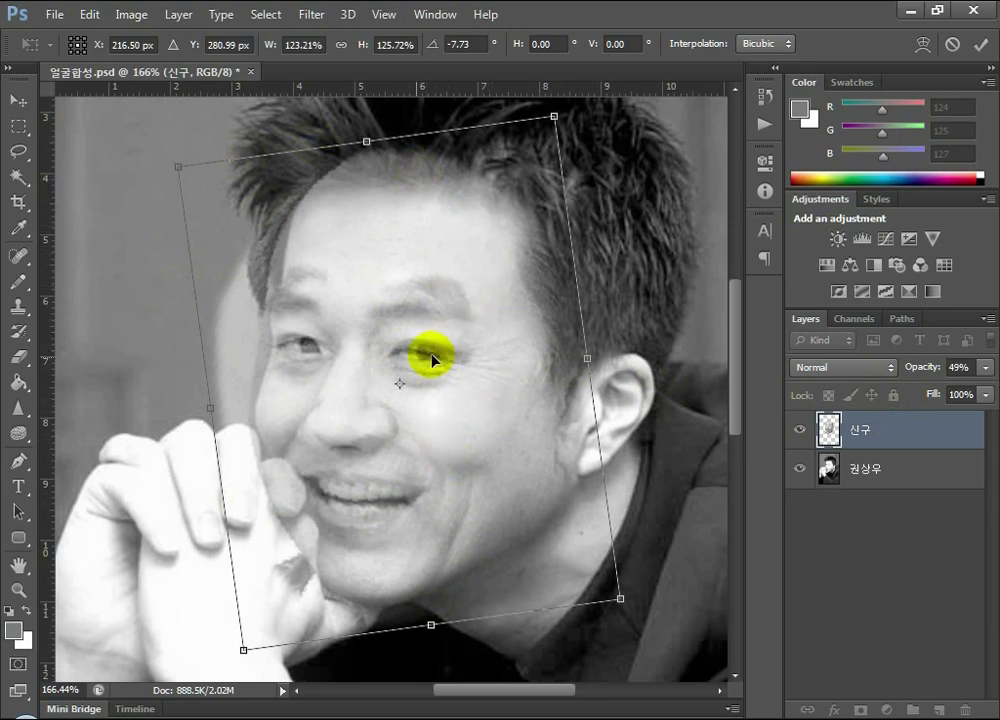
click(982, 45)
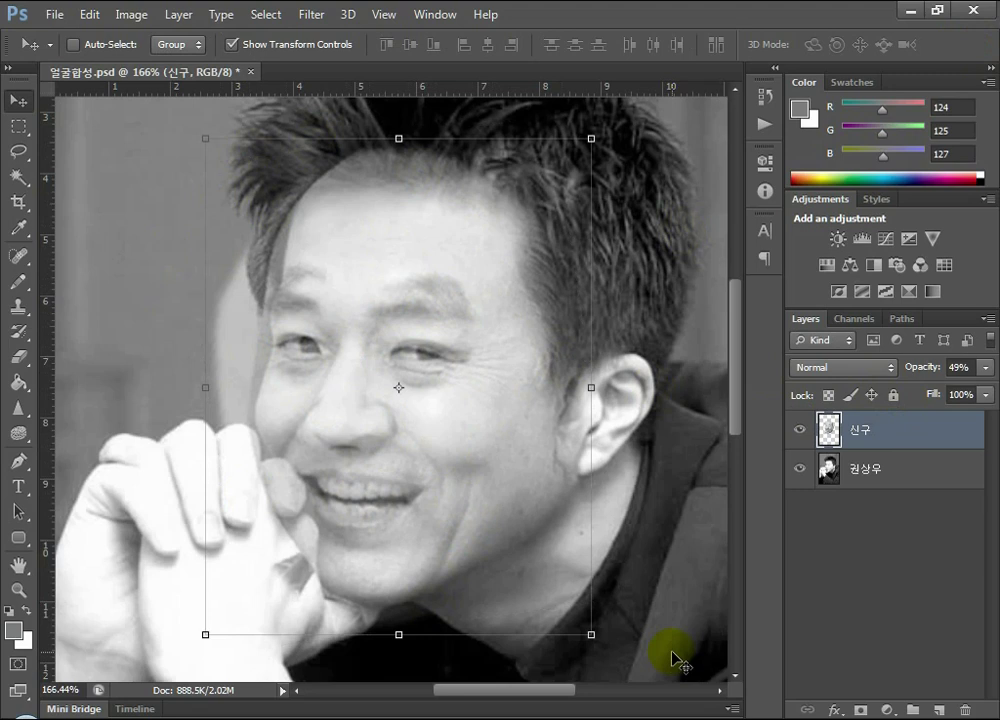
Raise the 신구 layer's opacity to 100% to check the overlay, and bring it back down to 50%.
click(988, 368)
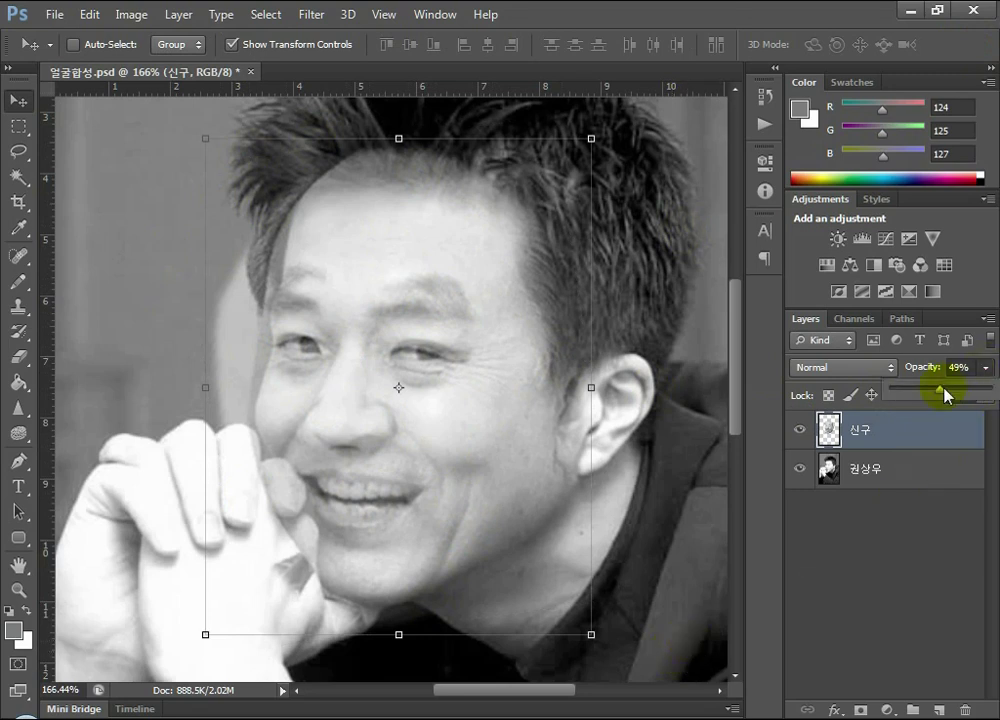
drag(976, 396, 991, 392)
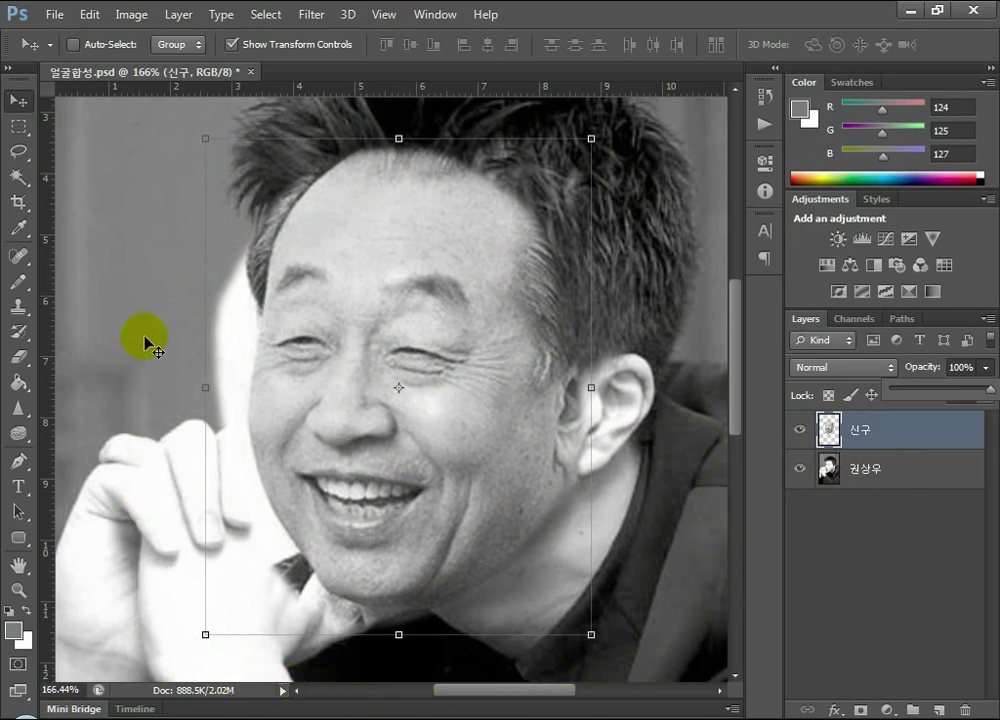
drag(993, 391, 941, 391)
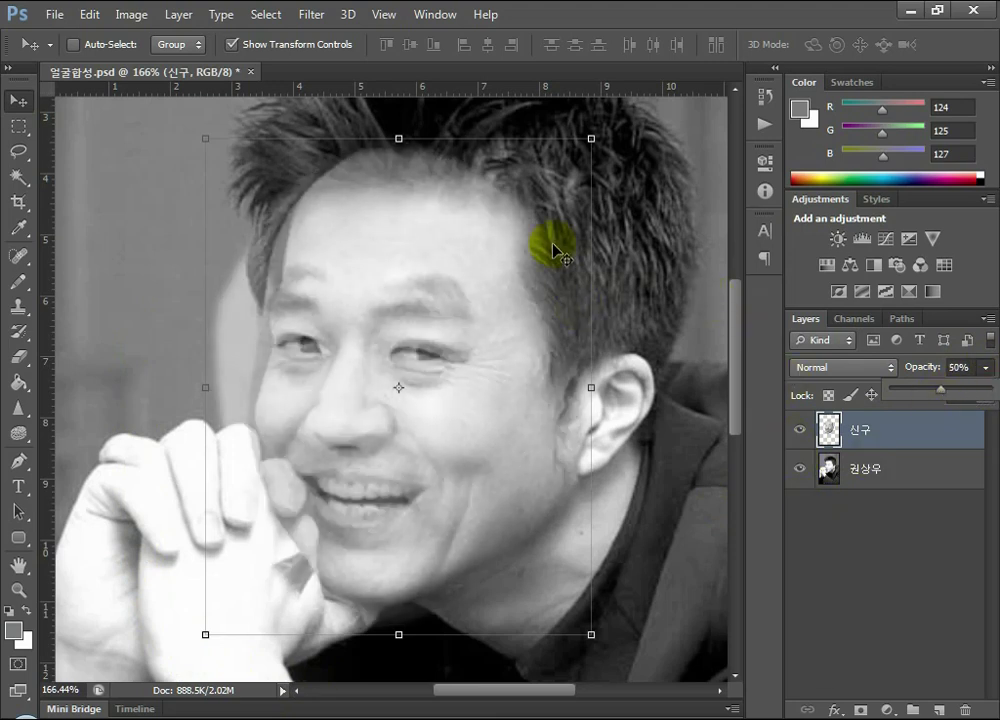
Toggle the 신구 layer's visibility to compare its face outline and the hand area with the portrait beneath.
click(799, 429)
click(799, 429)
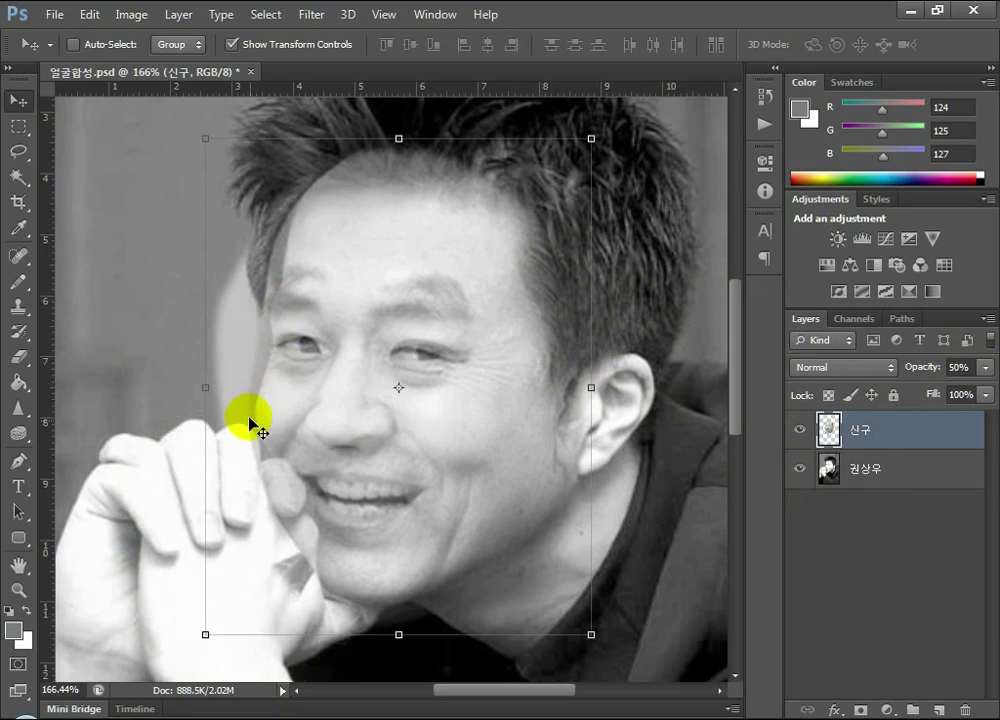
click(799, 430)
click(799, 430)
click(799, 430)
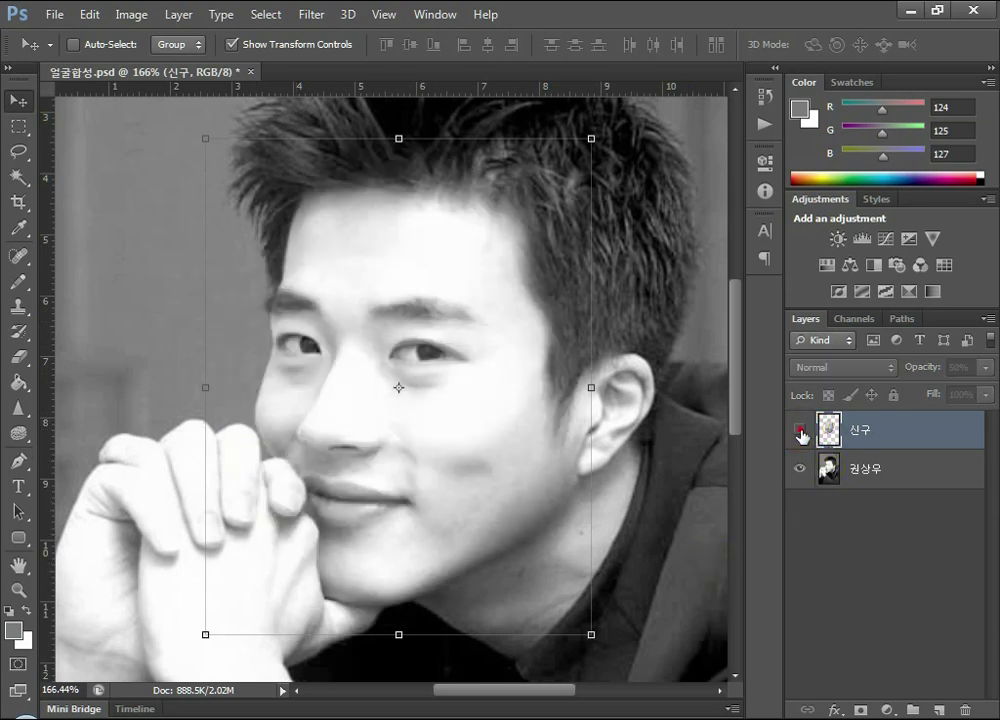
click(799, 430)
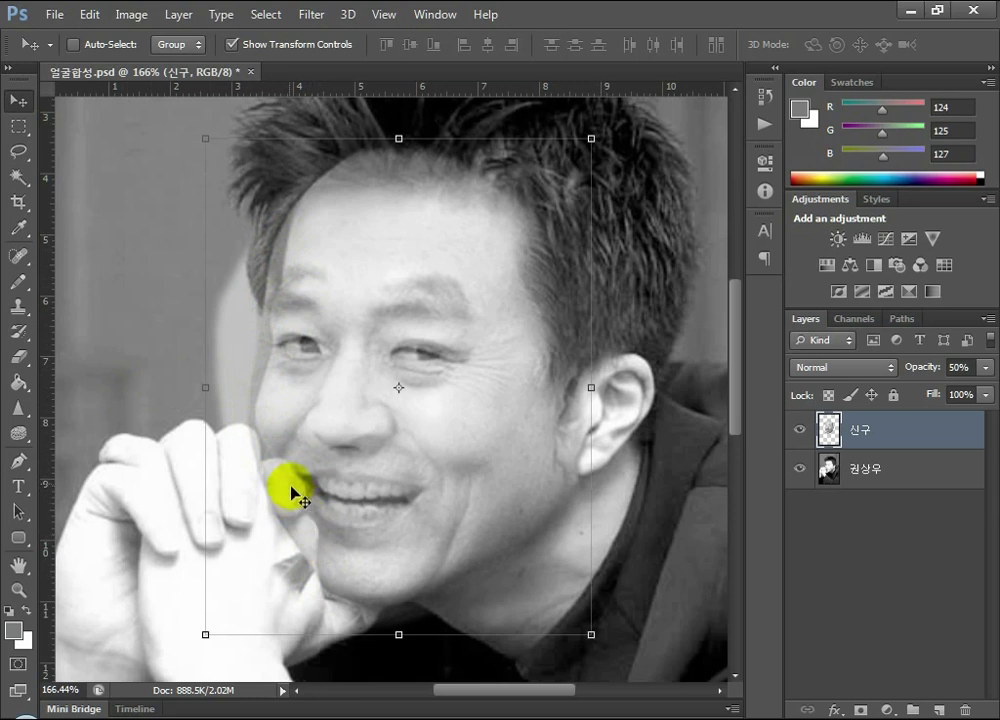
click(800, 431)
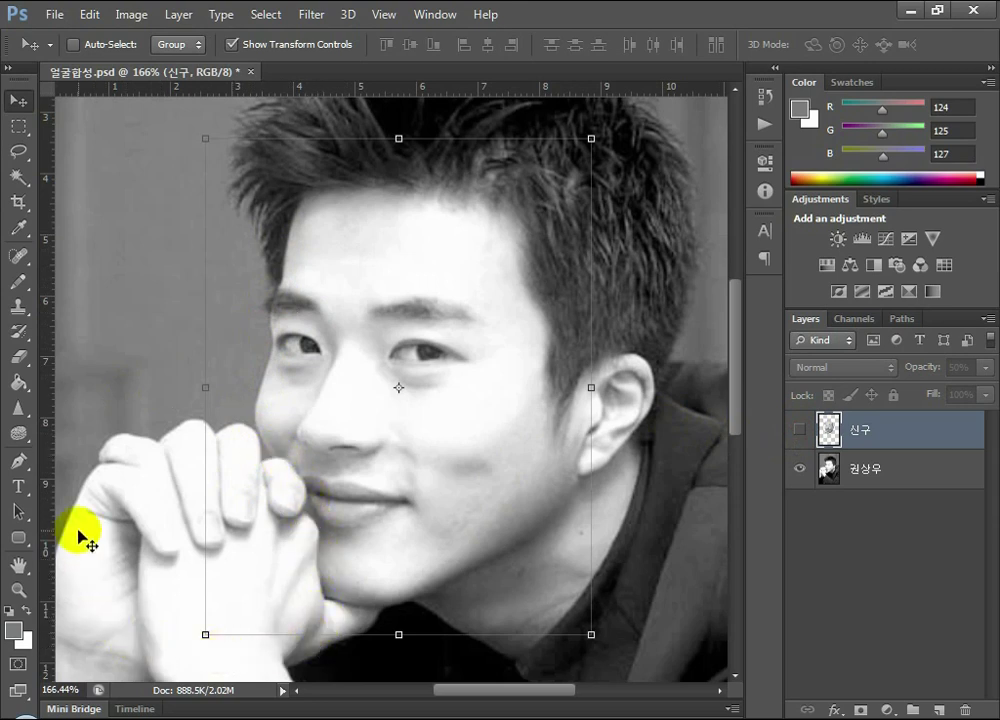
click(798, 429)
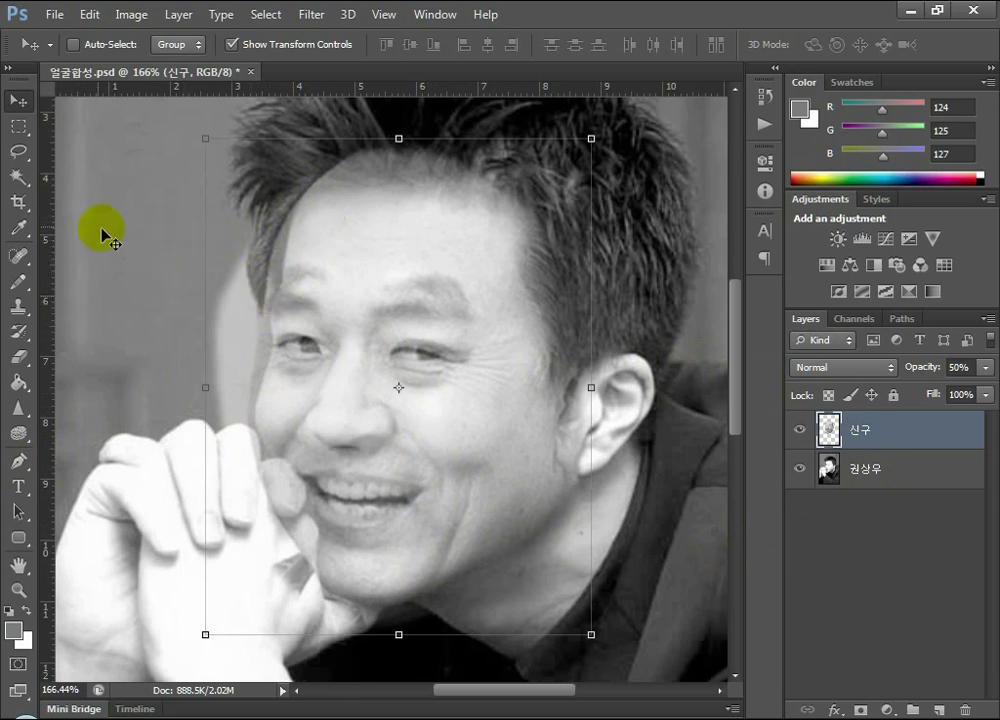
Outline the 신구 layer's excess beside the face and over the hands with the Polygonal Lasso, delete it, and deselect.
click(20, 154)
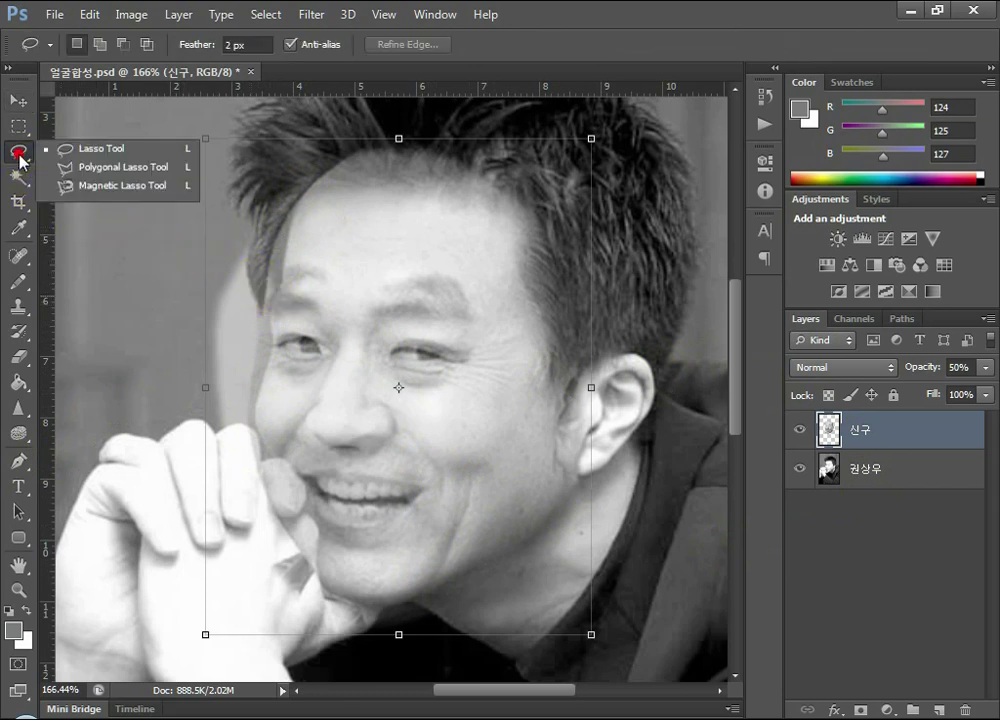
click(106, 176)
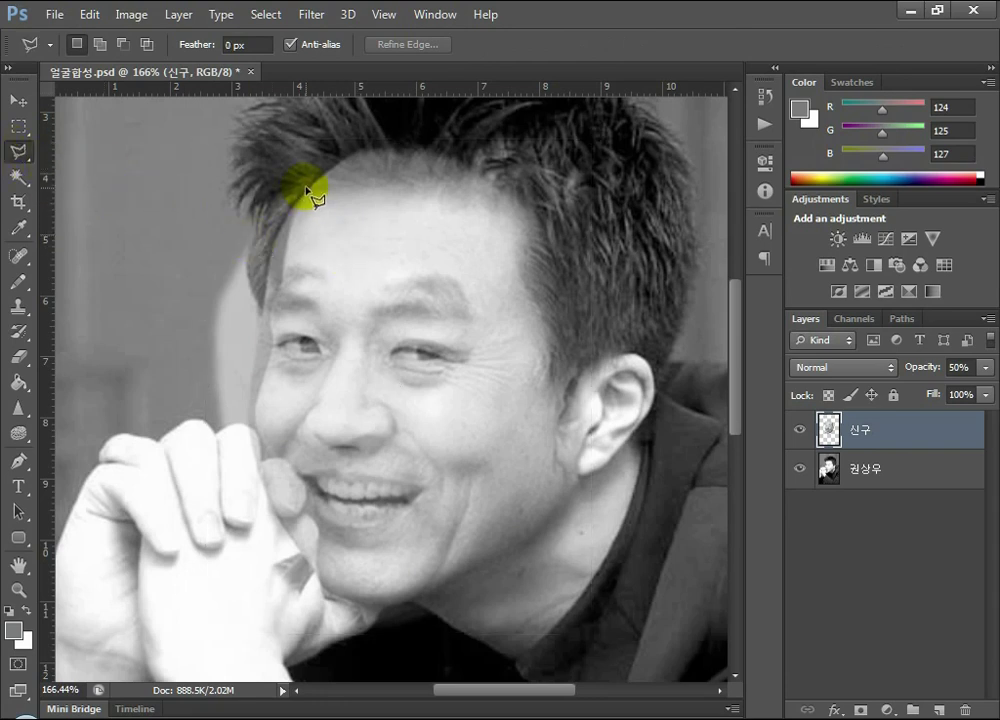
click(292, 217)
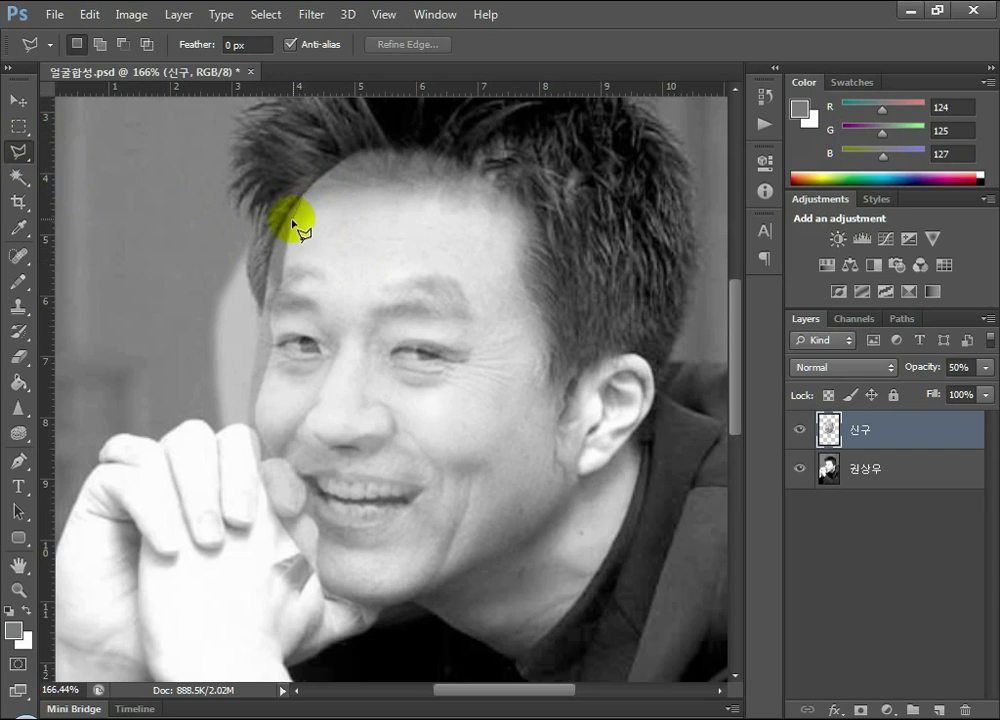
click(287, 258)
click(272, 298)
click(273, 339)
click(259, 397)
click(256, 418)
click(267, 446)
click(286, 459)
click(302, 488)
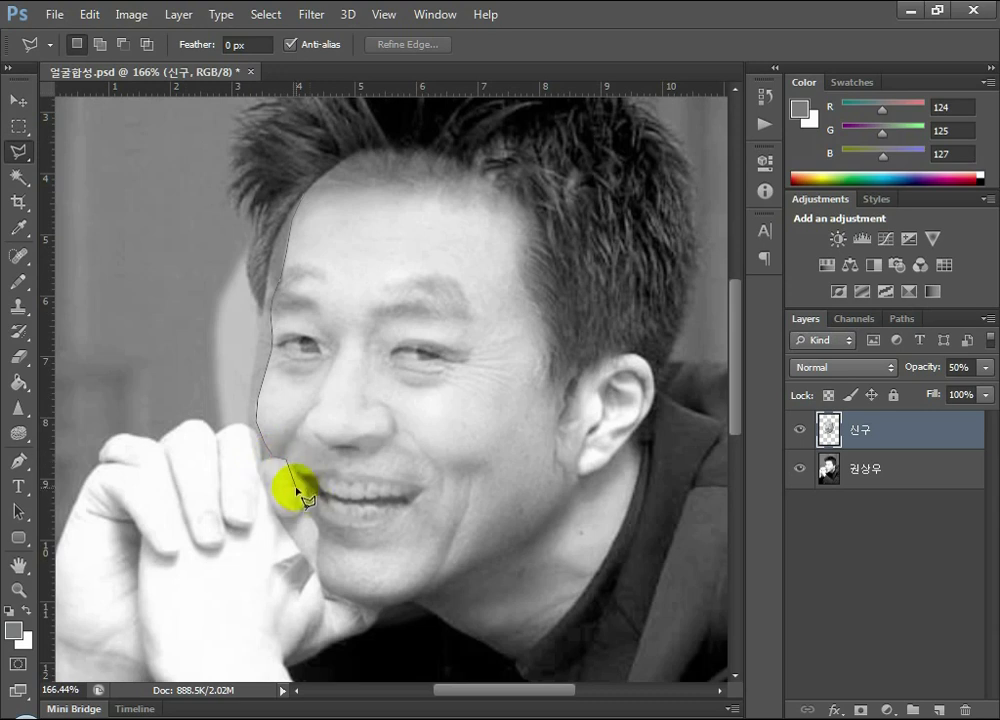
click(313, 519)
click(317, 534)
click(316, 568)
click(322, 600)
click(266, 651)
click(142, 631)
click(93, 460)
click(110, 228)
click(178, 140)
click(303, 197)
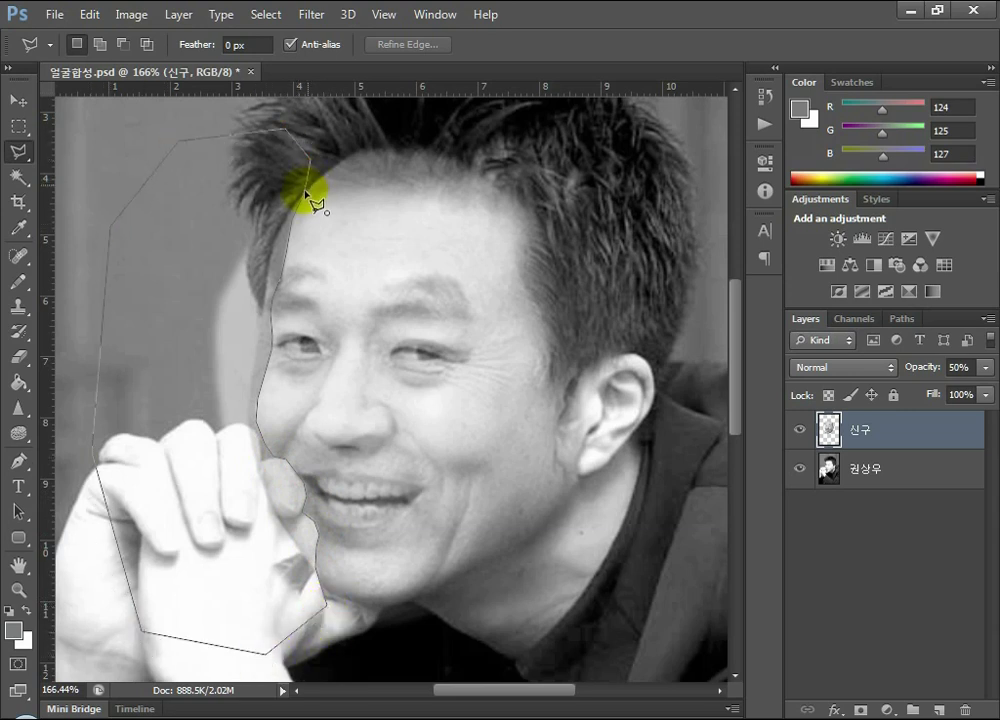
click(303, 197)
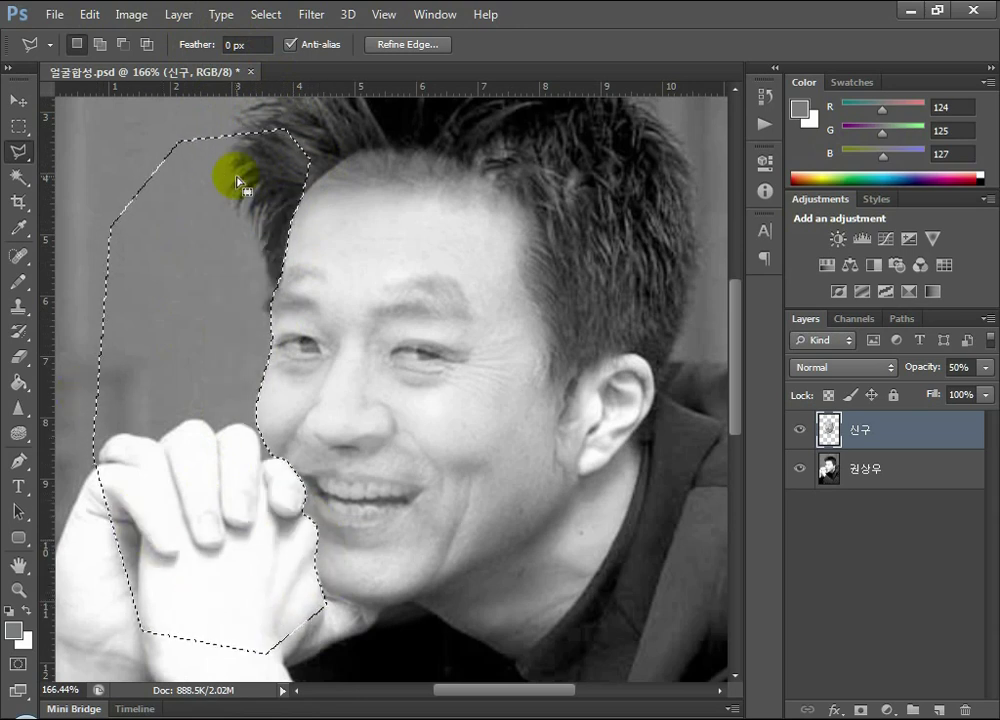
click(197, 137)
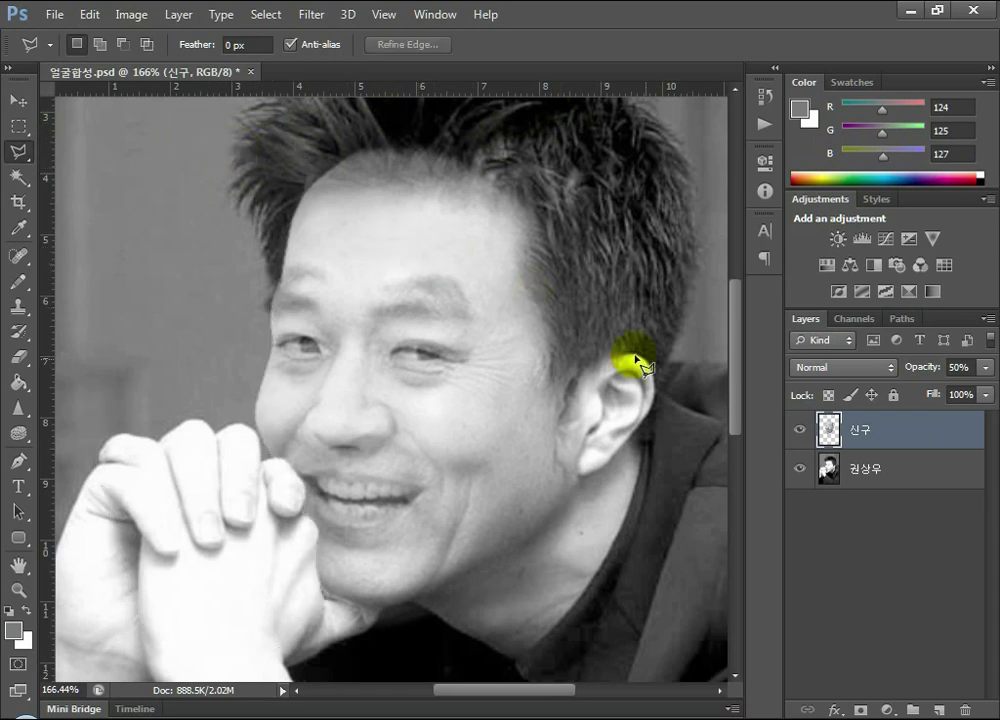
Restore the 신구 layer's opacity to 100% and set the Polygonal Lasso's feather to 10 px.
click(986, 368)
drag(942, 396, 987, 443)
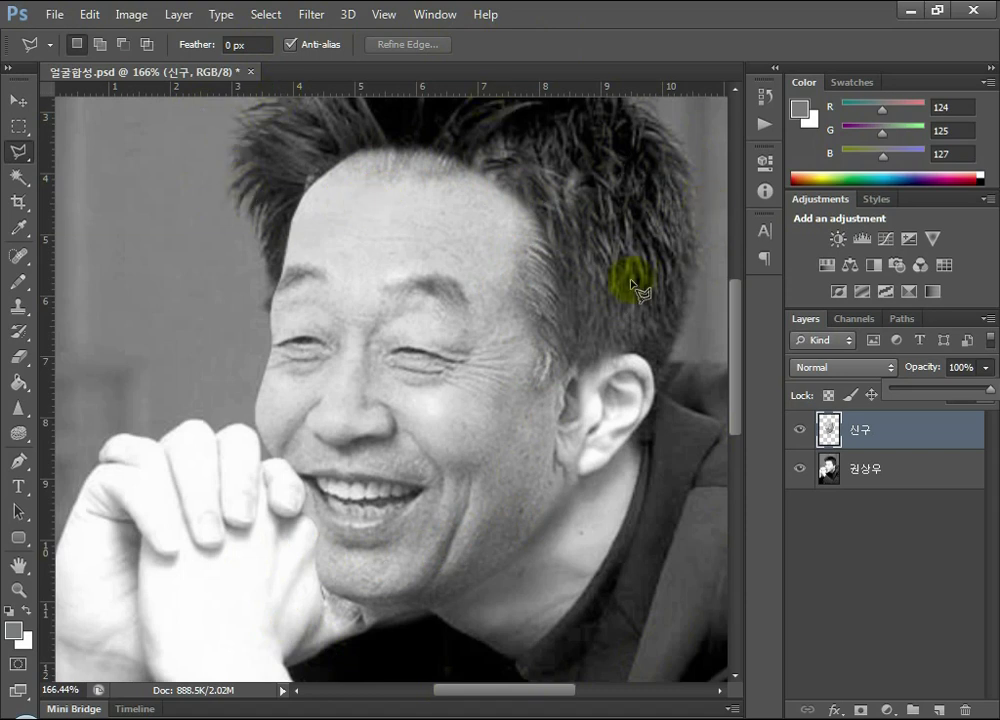
click(229, 44)
double_click(230, 44)
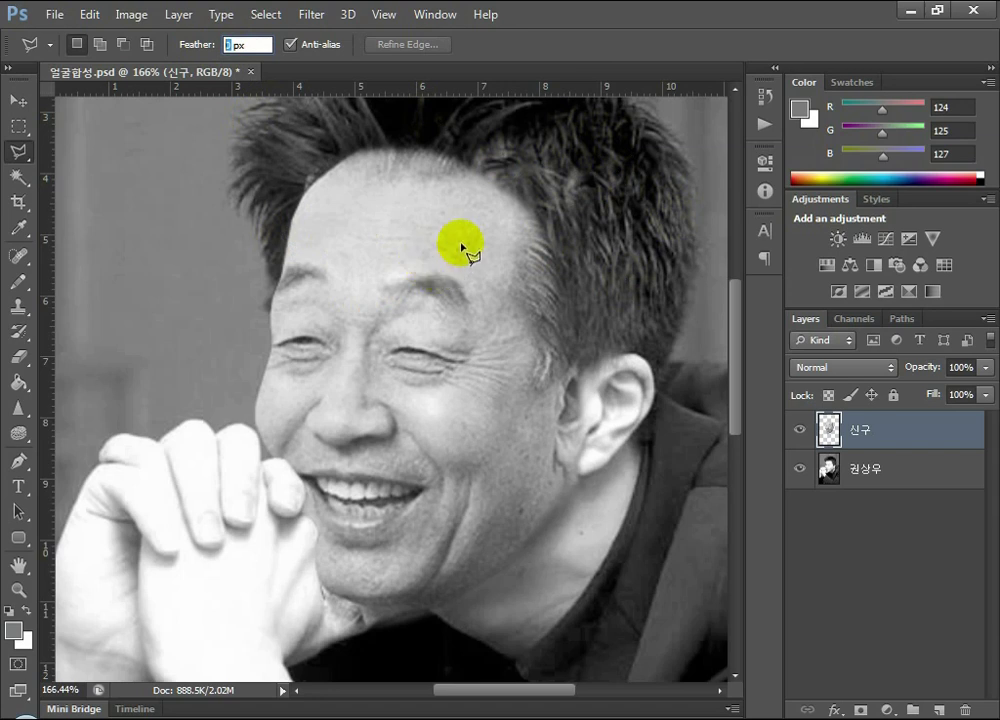
text(10)
key(Return)
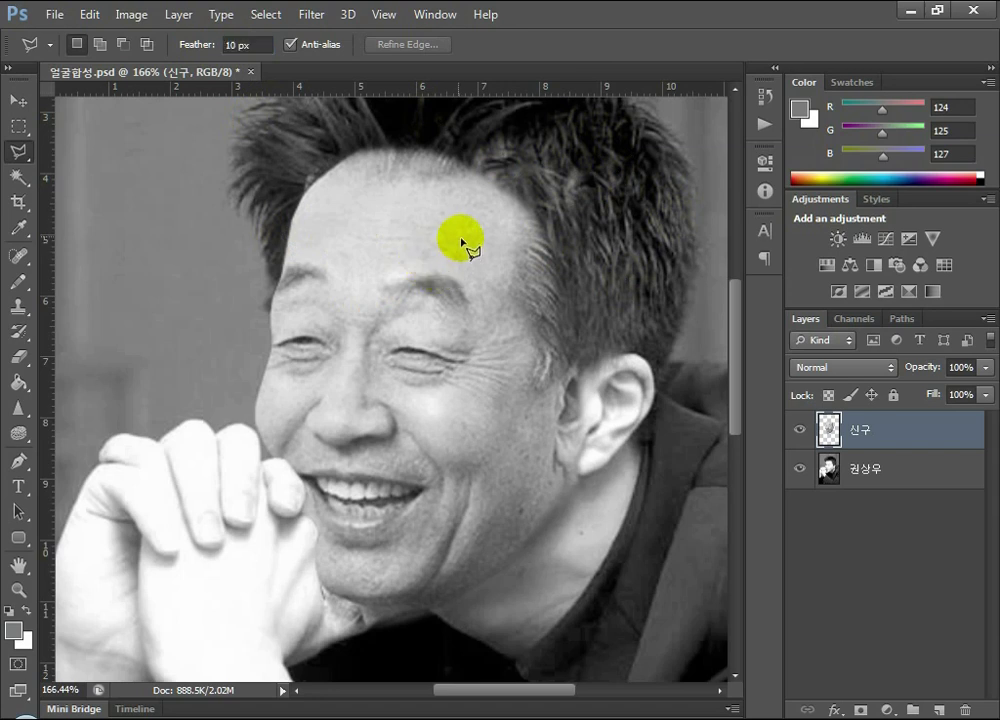
Using the freehand Lasso with a 10 px feather, delete the upper forehead of the 신구 face along the portrait's hairline.
click(18, 151)
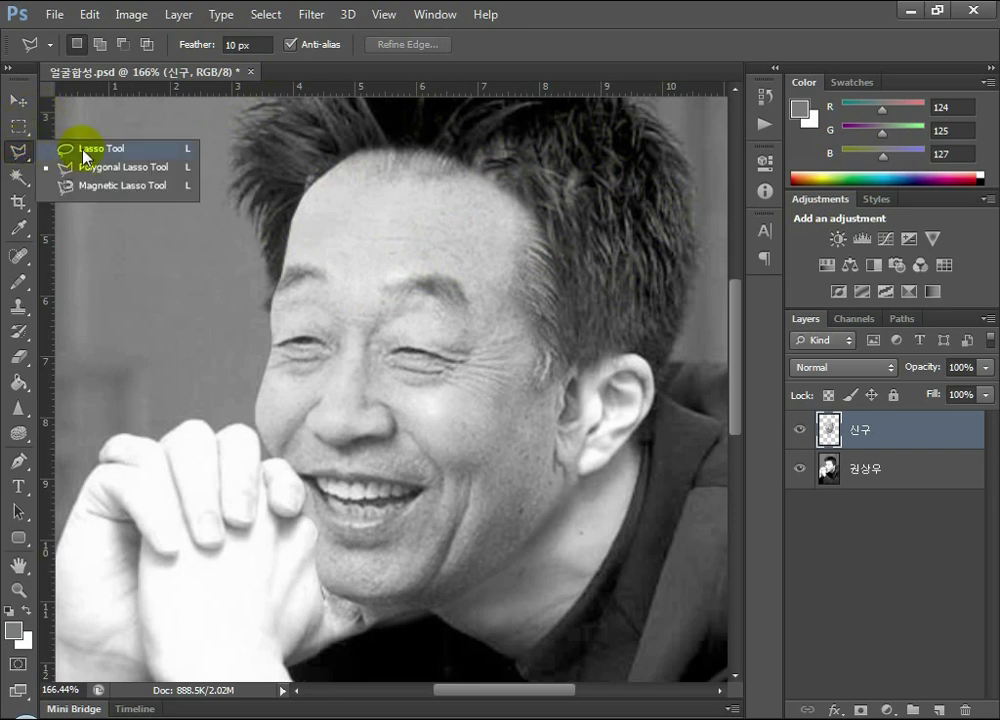
click(84, 153)
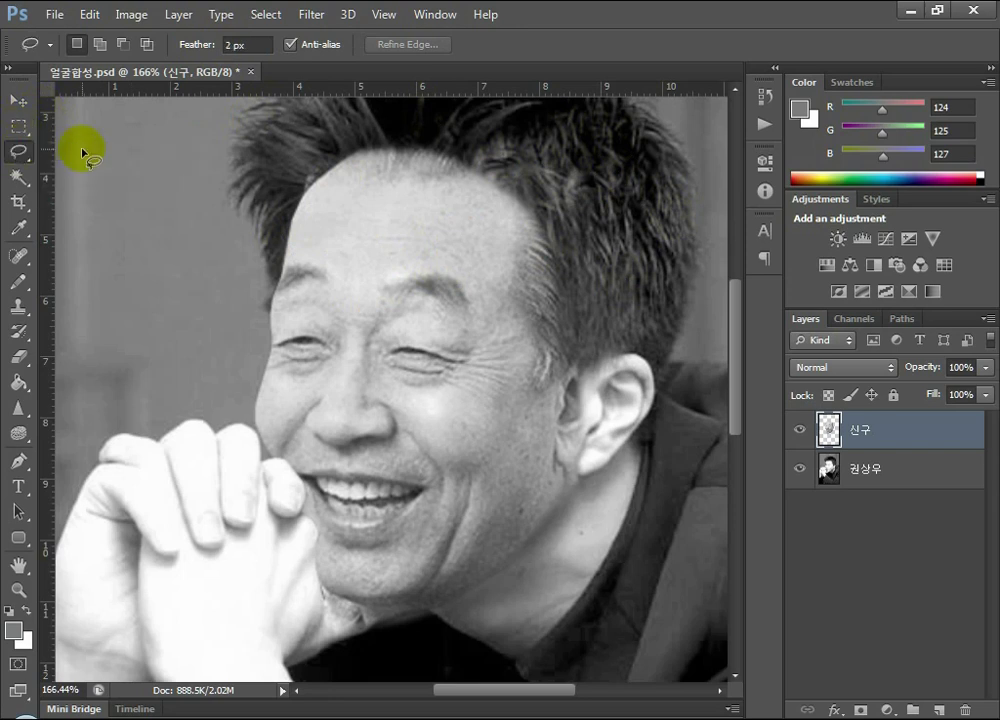
click(28, 592)
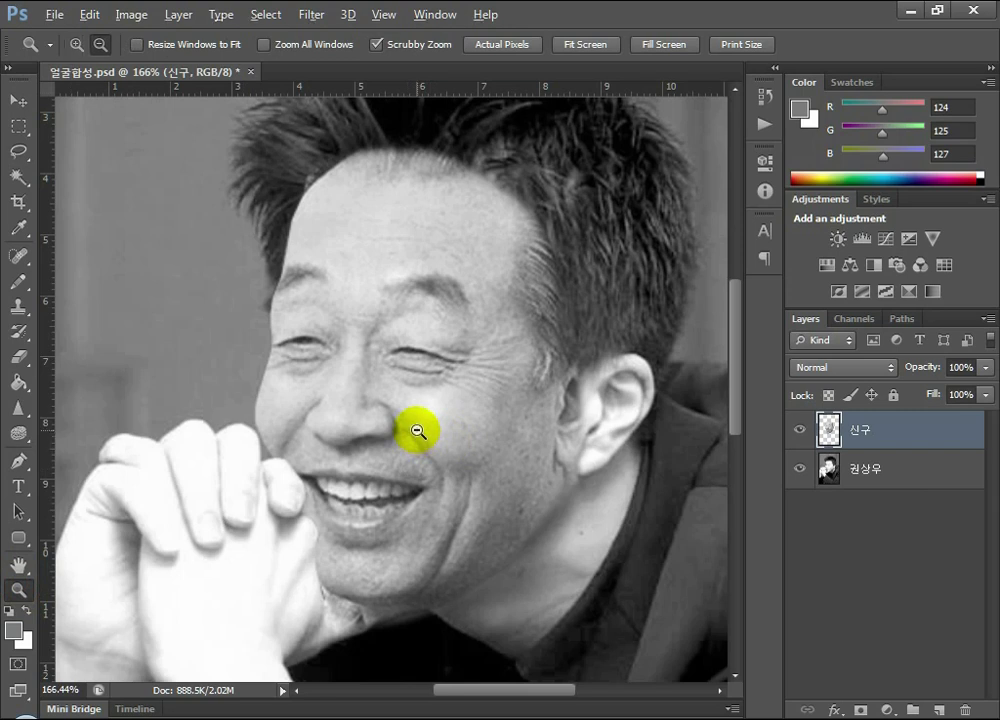
alt+click(416, 430)
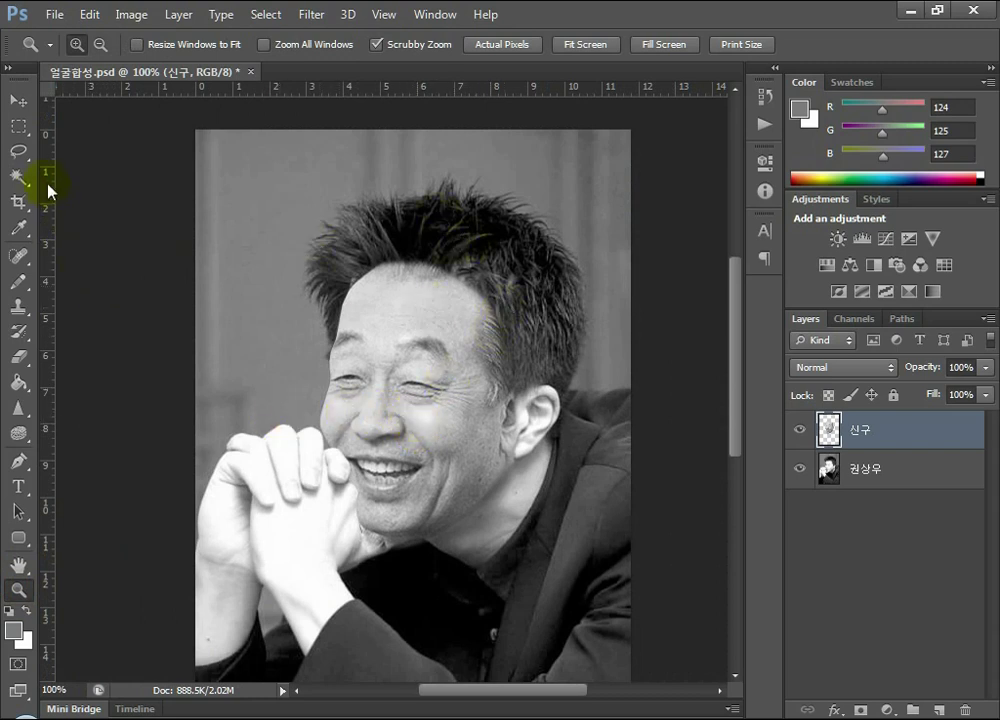
click(20, 155)
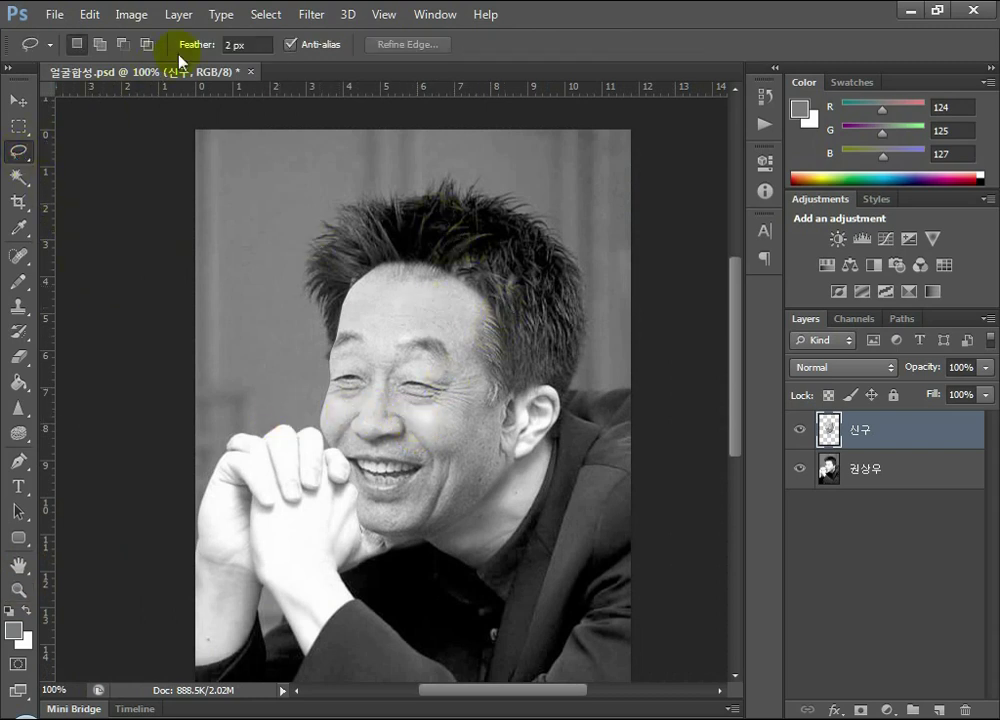
click(228, 44)
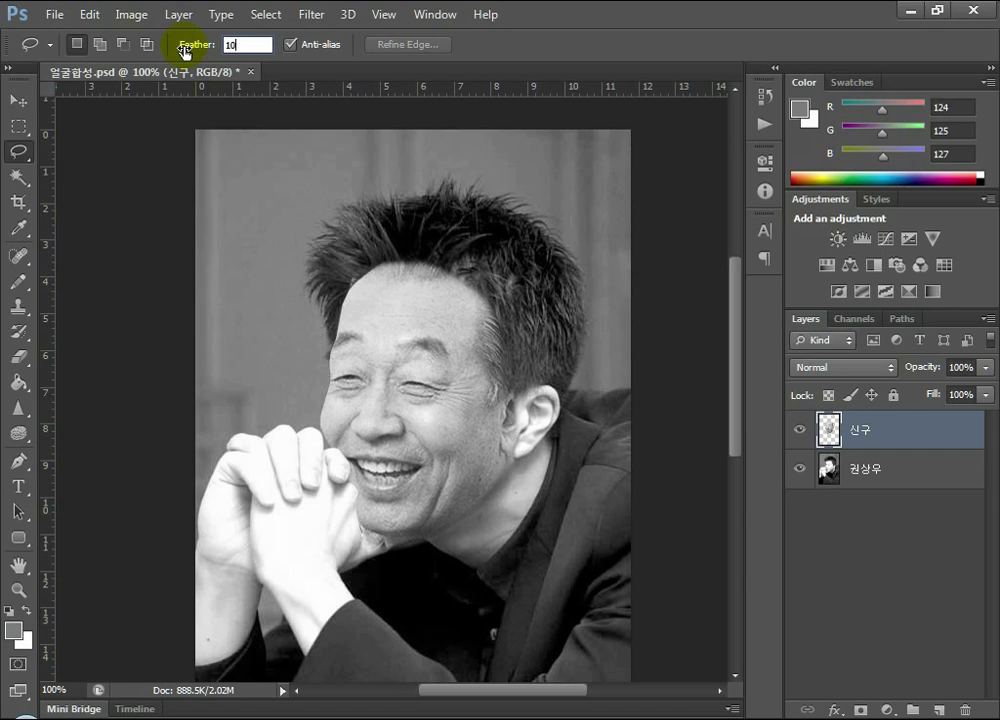
key(Return)
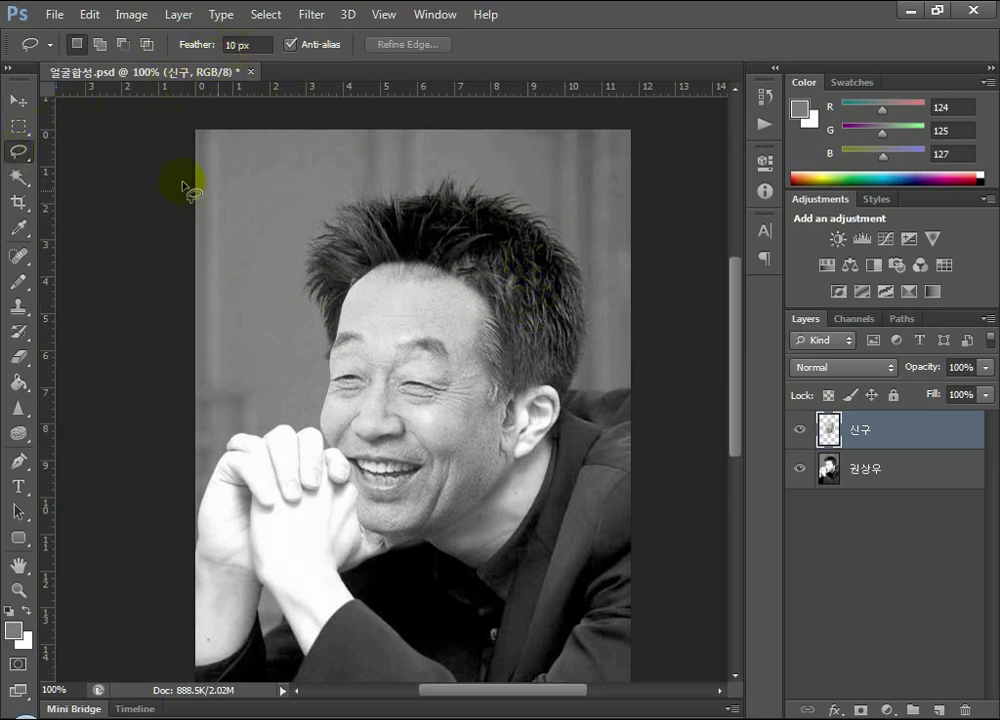
mouse_move(525, 305)
mouse_down()
mouse_move(311, 289)
mouse_move(312, 190)
mouse_move(471, 172)
mouse_move(583, 211)
mouse_move(585, 287)
mouse_up()
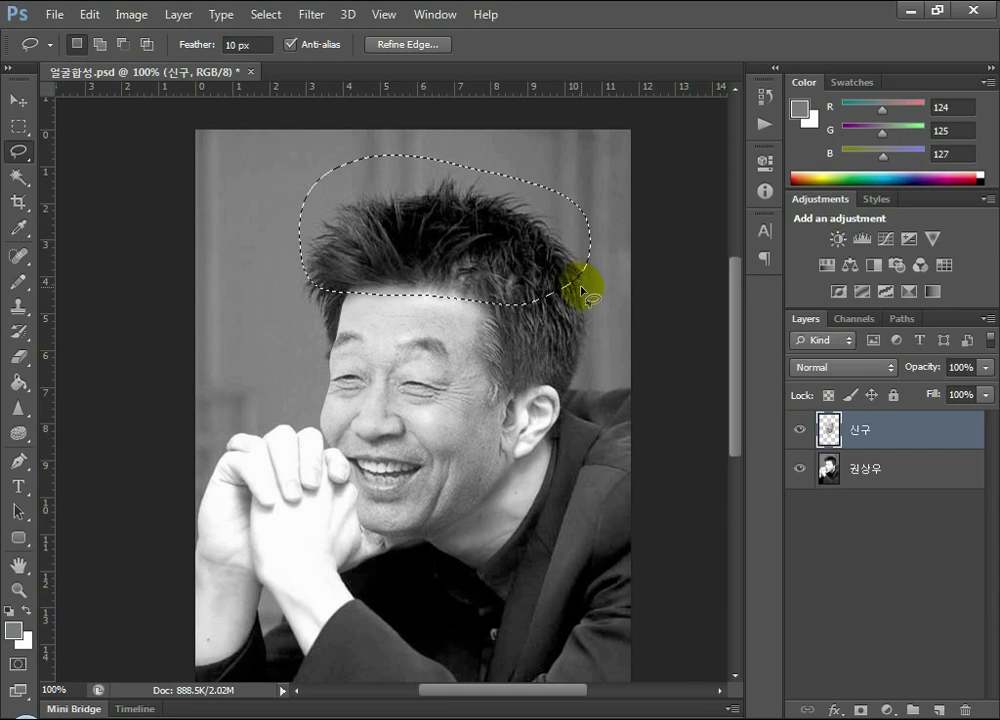
click(543, 328)
Delete feathered Lasso areas of the 신구 layer along the ear-side cheek, below the chin, and along the jaw and neck.
mouse_move(466, 288)
mouse_down()
mouse_move(491, 451)
mouse_move(452, 513)
mouse_move(462, 647)
mouse_move(629, 507)
mouse_move(536, 190)
mouse_move(527, 248)
mouse_up()
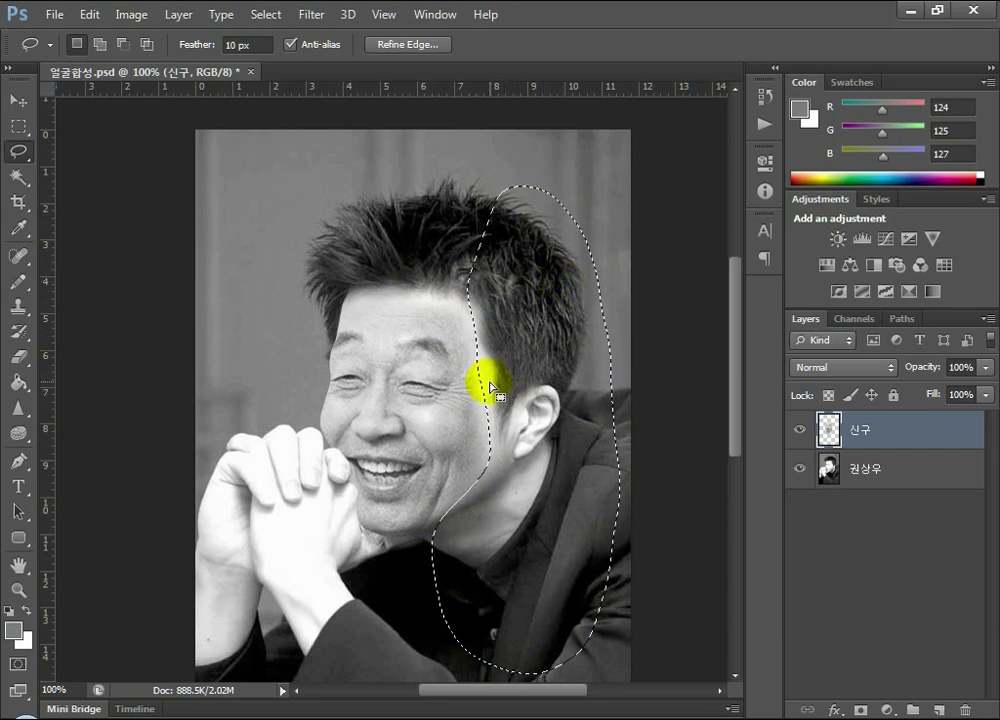
click(463, 566)
mouse_move(460, 518)
mouse_down()
mouse_move(345, 522)
mouse_move(298, 542)
mouse_move(480, 644)
mouse_move(524, 542)
mouse_up()
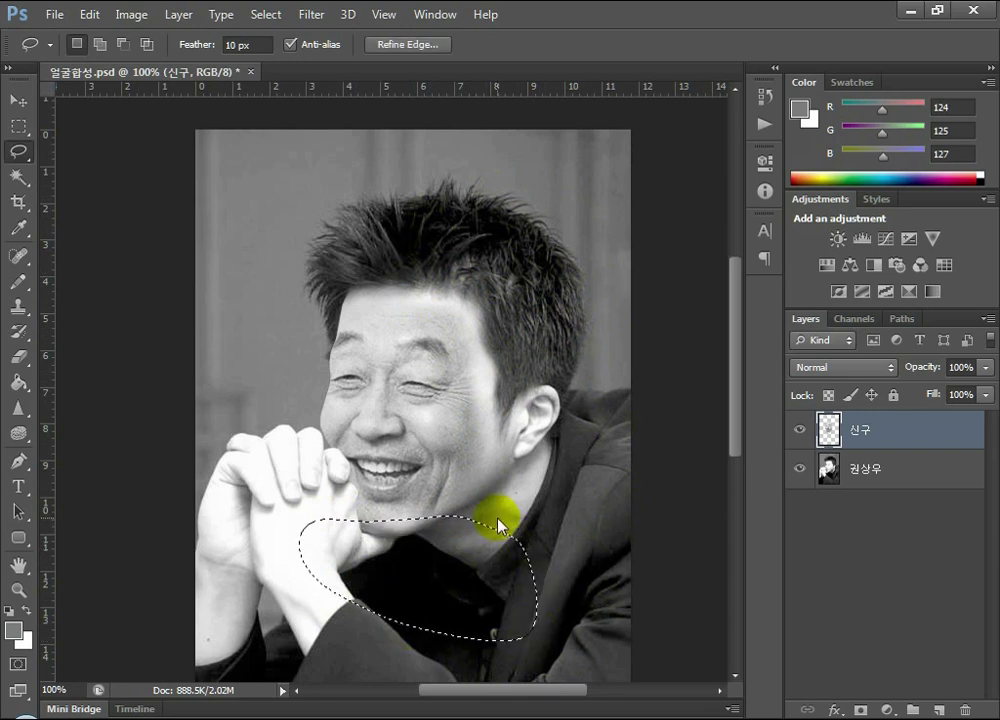
click(500, 489)
mouse_move(476, 449)
mouse_down()
mouse_move(480, 585)
mouse_move(511, 413)
mouse_move(562, 482)
mouse_move(522, 467)
mouse_up()
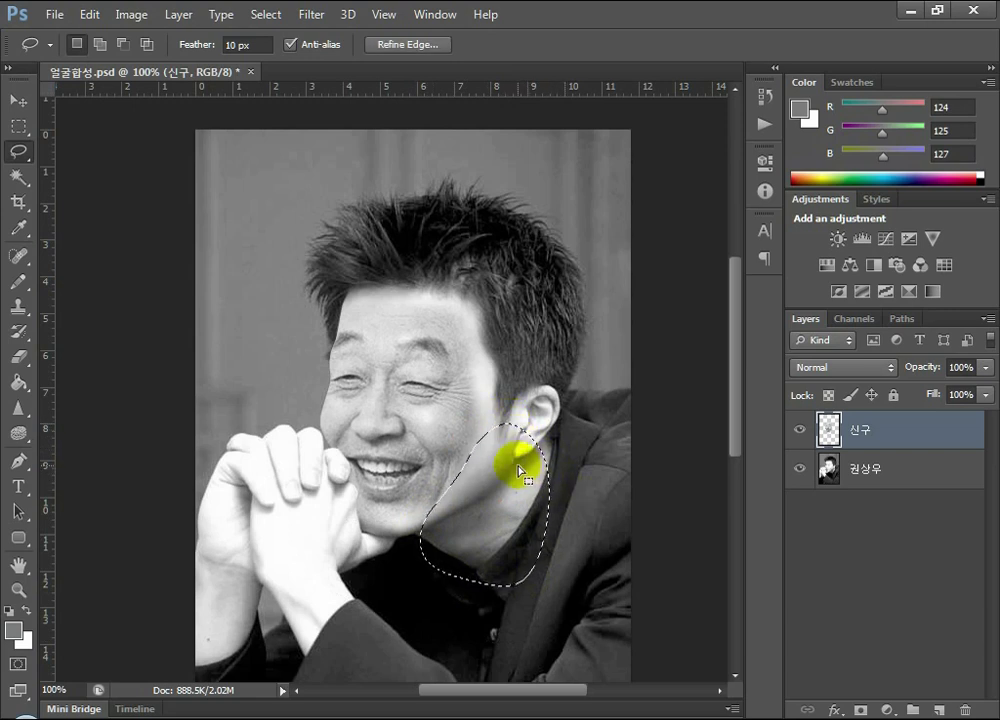
click(518, 467)
mouse_move(518, 467)
mouse_down()
mouse_move(549, 487)
mouse_move(525, 425)
mouse_move(410, 313)
mouse_move(351, 283)
mouse_move(450, 136)
mouse_move(359, 314)
mouse_move(344, 291)
mouse_move(346, 347)
mouse_move(300, 423)
mouse_move(304, 469)
mouse_move(354, 483)
mouse_move(423, 540)
mouse_move(497, 497)
mouse_move(377, 521)
mouse_move(405, 537)
mouse_move(474, 486)
mouse_move(495, 373)
mouse_move(416, 177)
mouse_move(463, 303)
mouse_move(402, 249)
mouse_move(477, 303)
mouse_move(504, 526)
mouse_move(410, 350)
mouse_move(318, 303)
mouse_move(141, 465)
mouse_move(355, 618)
mouse_move(540, 326)
mouse_move(452, 246)
mouse_move(228, 418)
mouse_move(489, 509)
mouse_move(461, 262)
mouse_move(455, 425)
mouse_move(562, 443)
mouse_move(579, 410)
mouse_move(575, 388)
mouse_move(552, 445)
mouse_up()
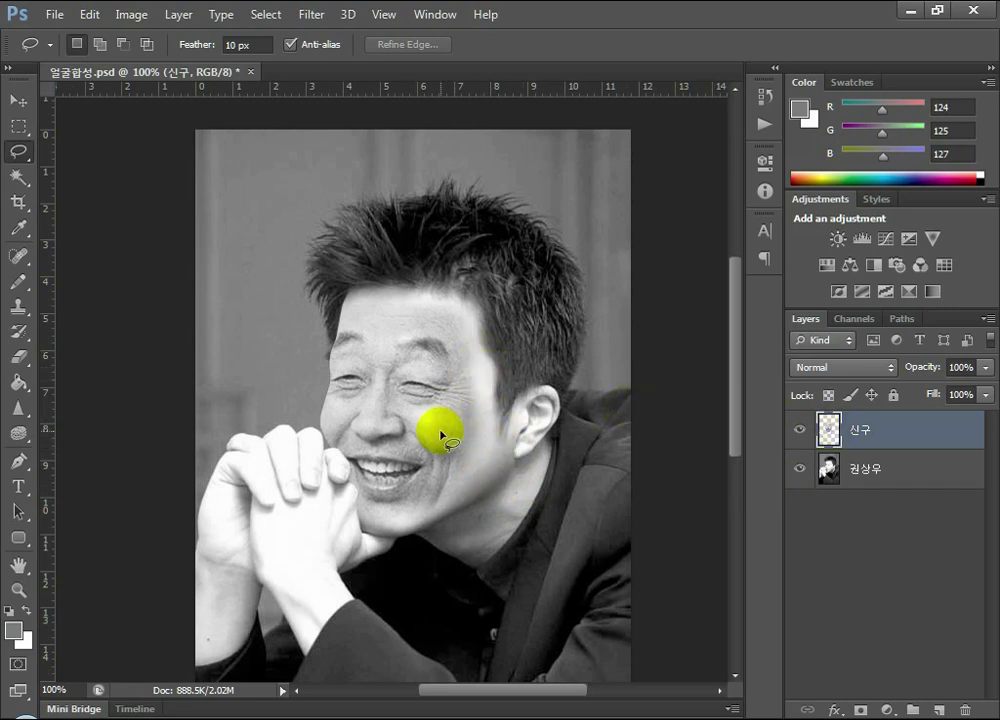
Darken the 권상우 layer with a Brightness/Contrast adjustment, setting Brightness to -106.
click(875, 472)
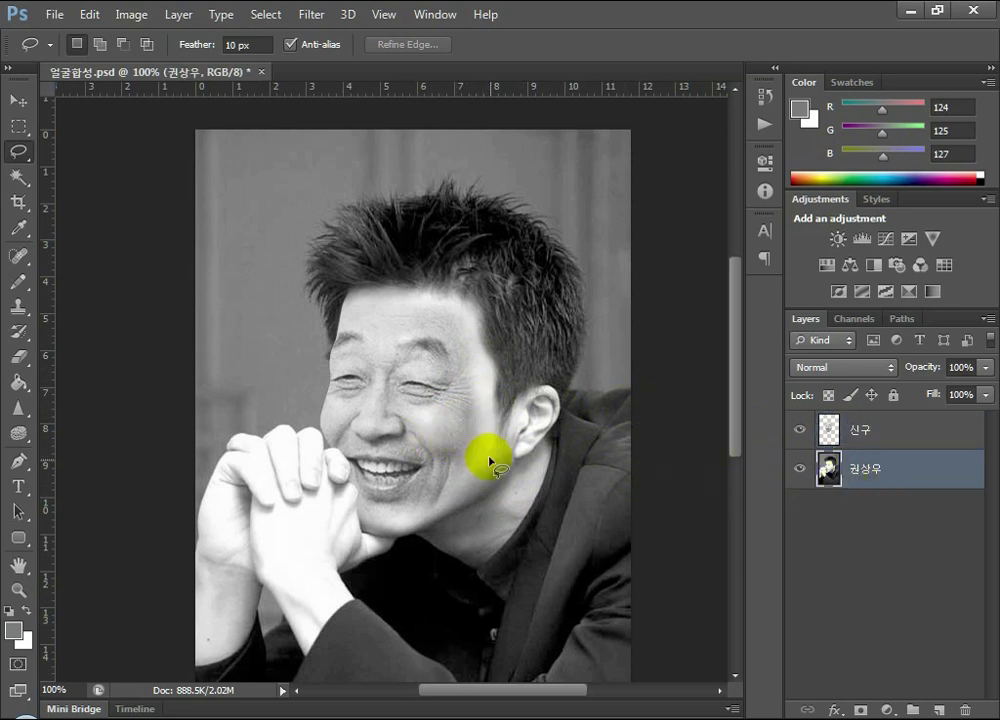
click(124, 20)
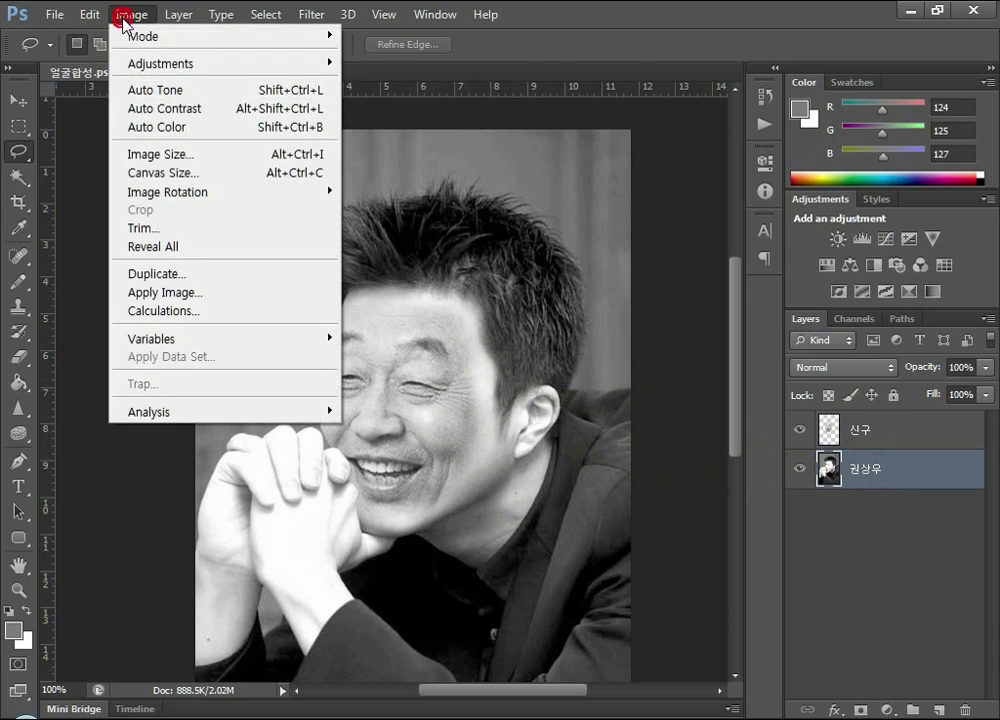
mouse_move(333, 62)
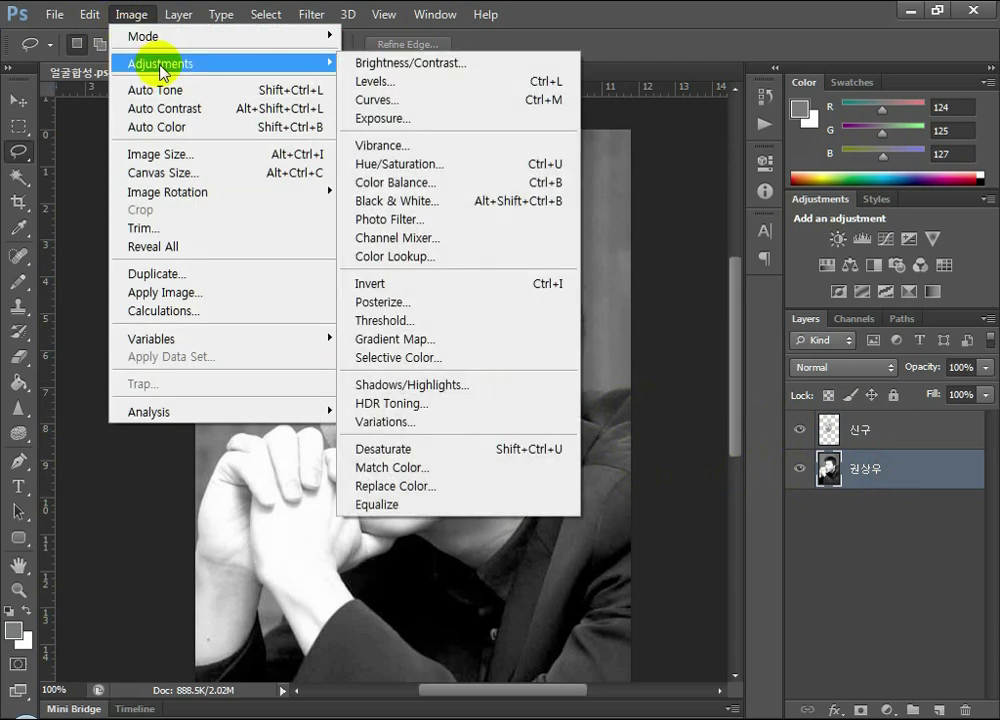
click(378, 62)
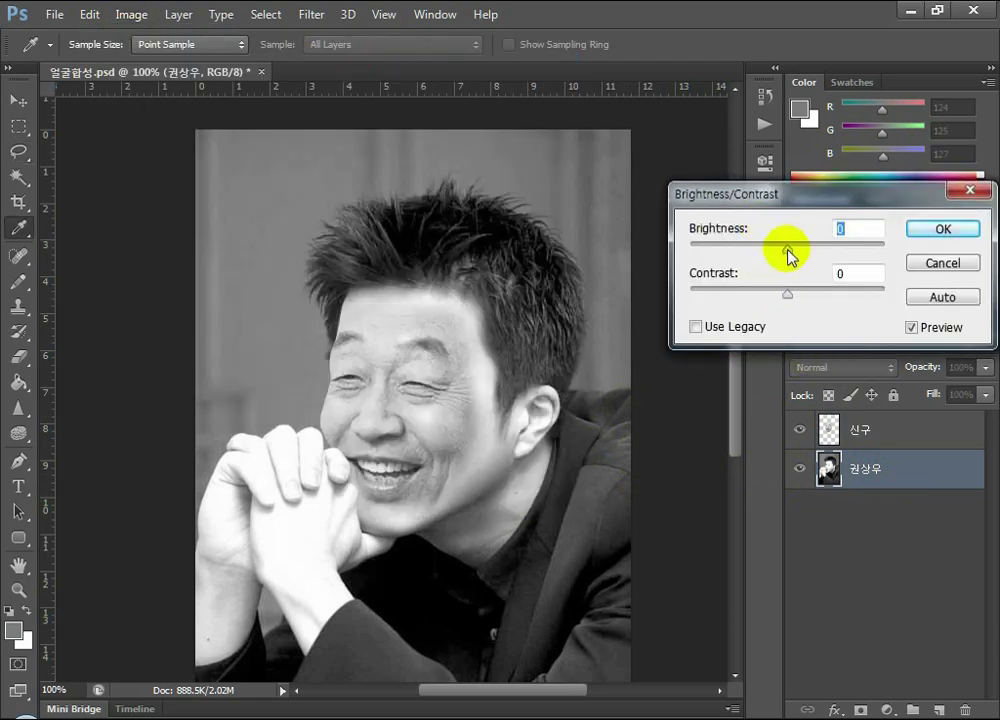
drag(788, 253, 721, 266)
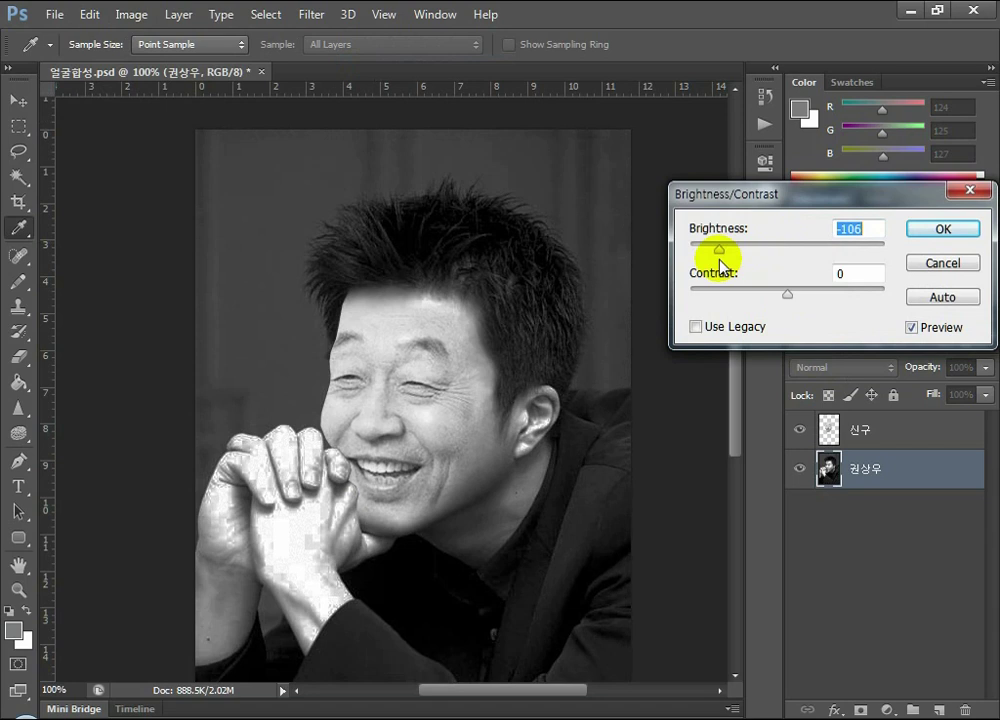
click(935, 234)
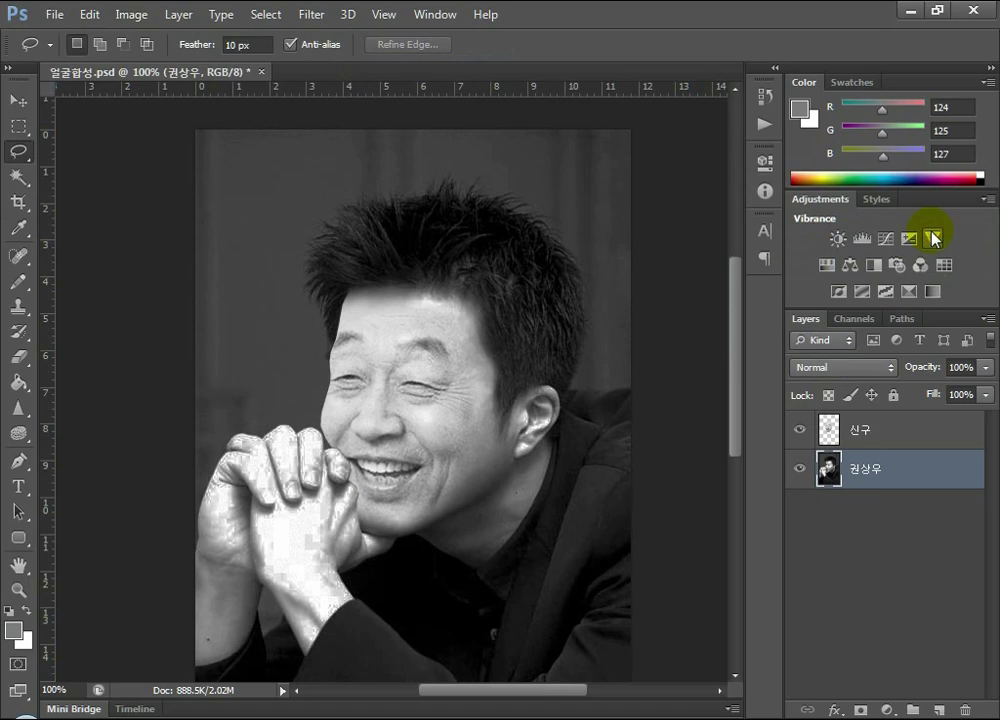
Brighten the 신구 face layer slightly with a Brightness/Contrast adjustment, setting Brightness to 9.
click(914, 429)
click(124, 18)
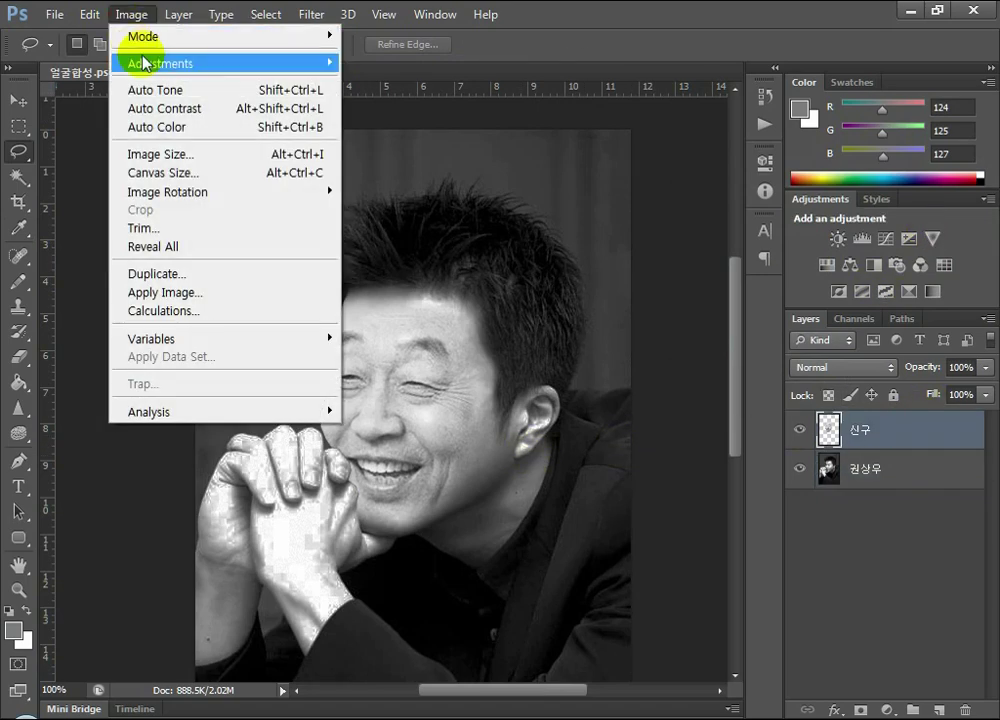
mouse_move(145, 62)
click(400, 61)
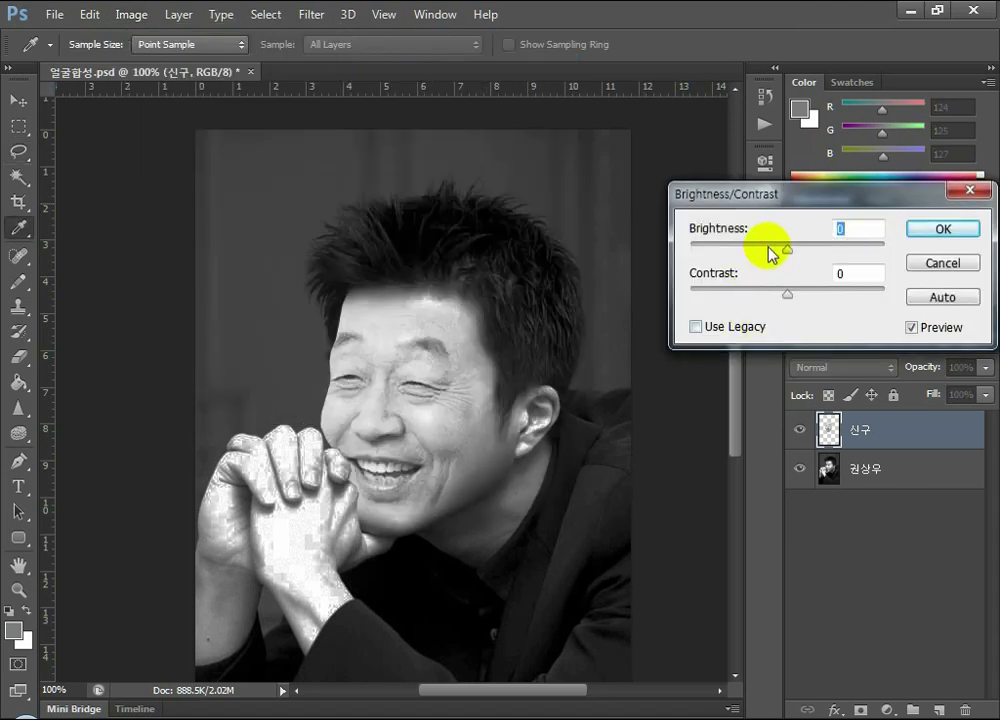
drag(787, 250, 796, 257)
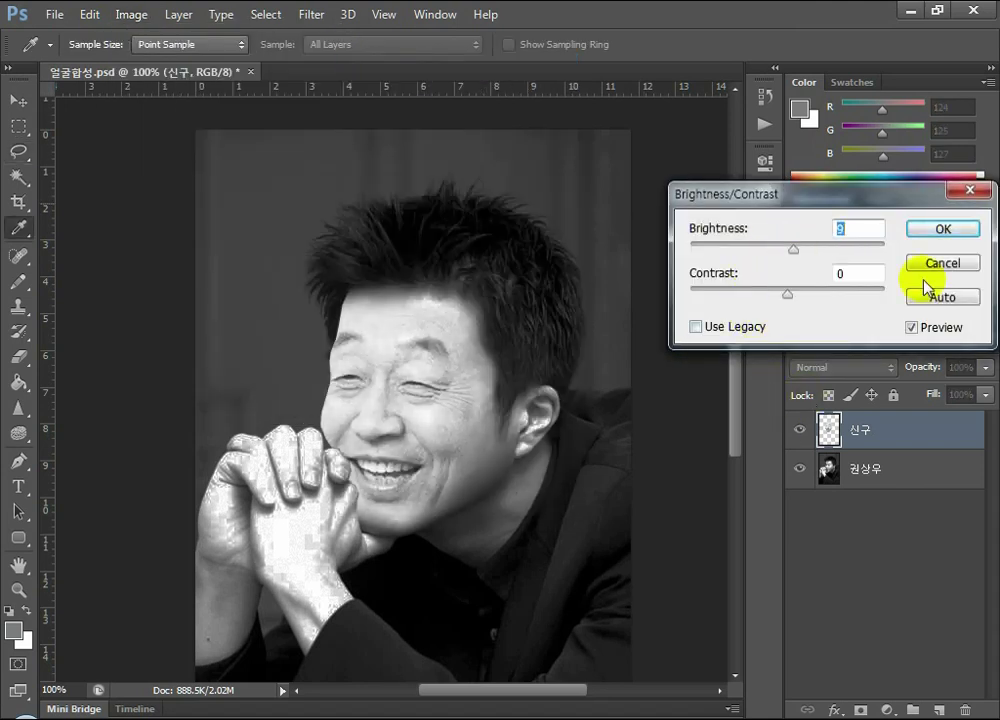
click(940, 233)
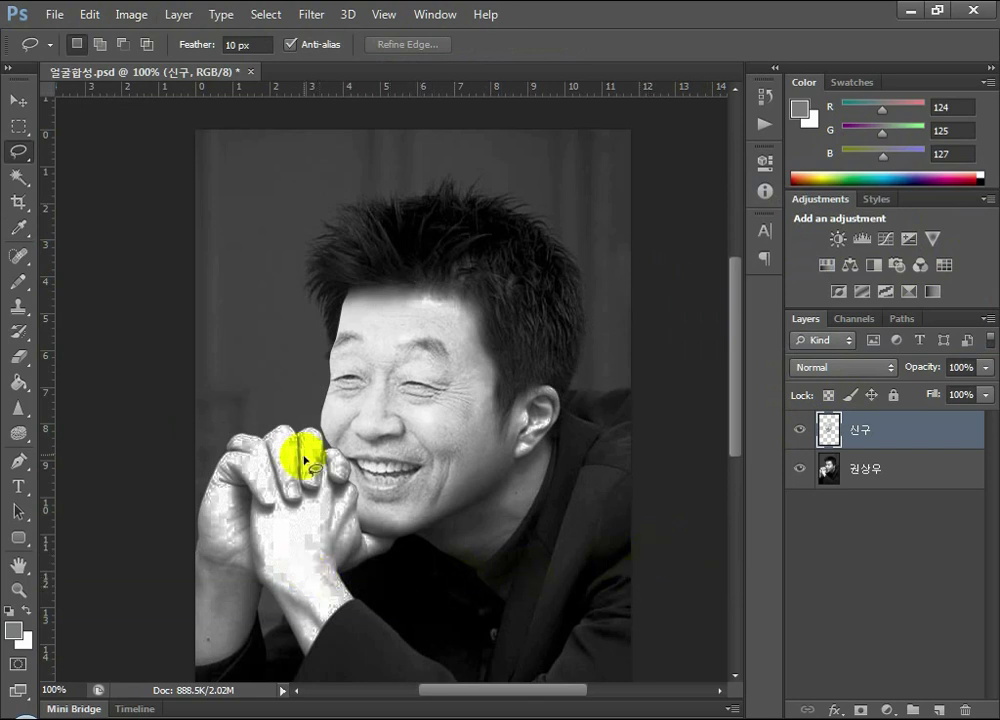
Apply another Brightness/Contrast adjustment to the 권상우 layer with Brightness at 33.
click(879, 476)
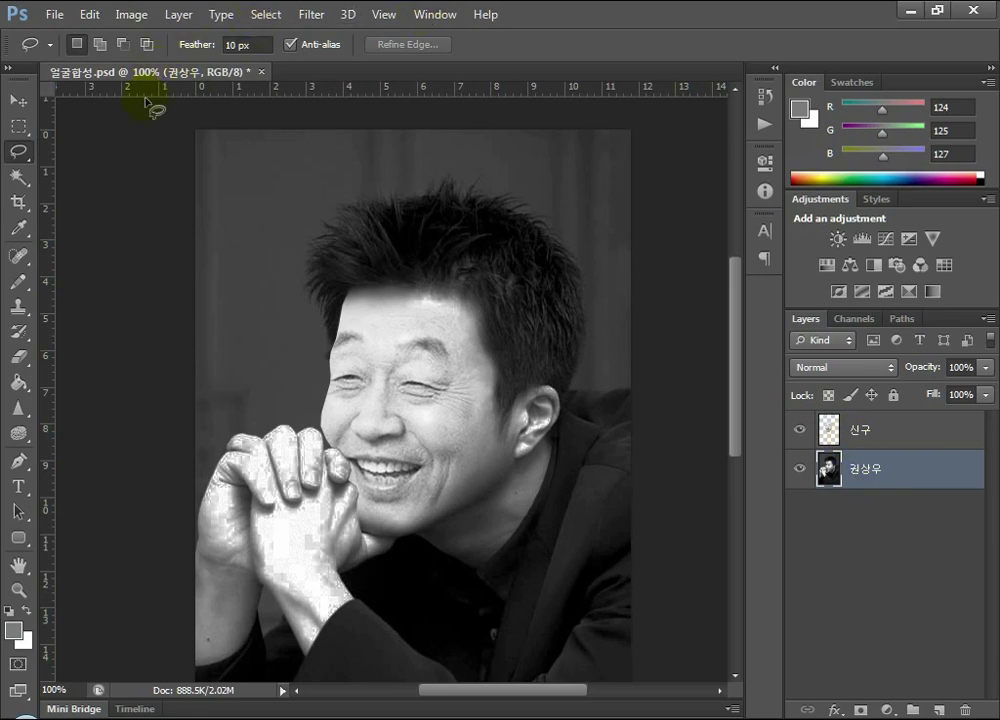
click(112, 20)
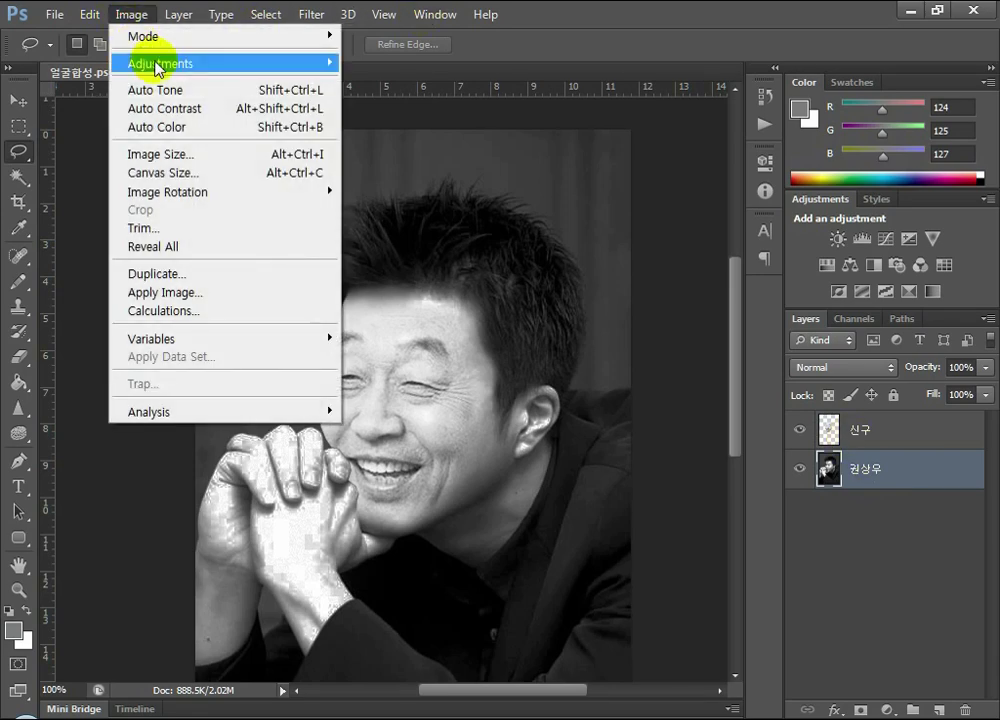
mouse_move(140, 62)
click(393, 66)
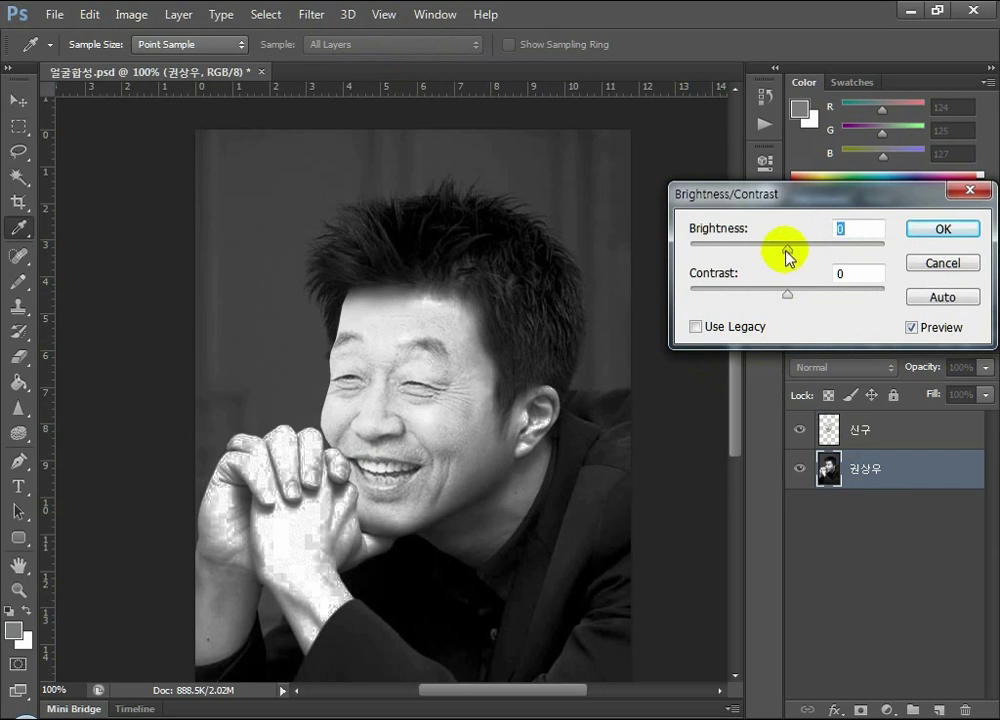
drag(789, 257, 811, 258)
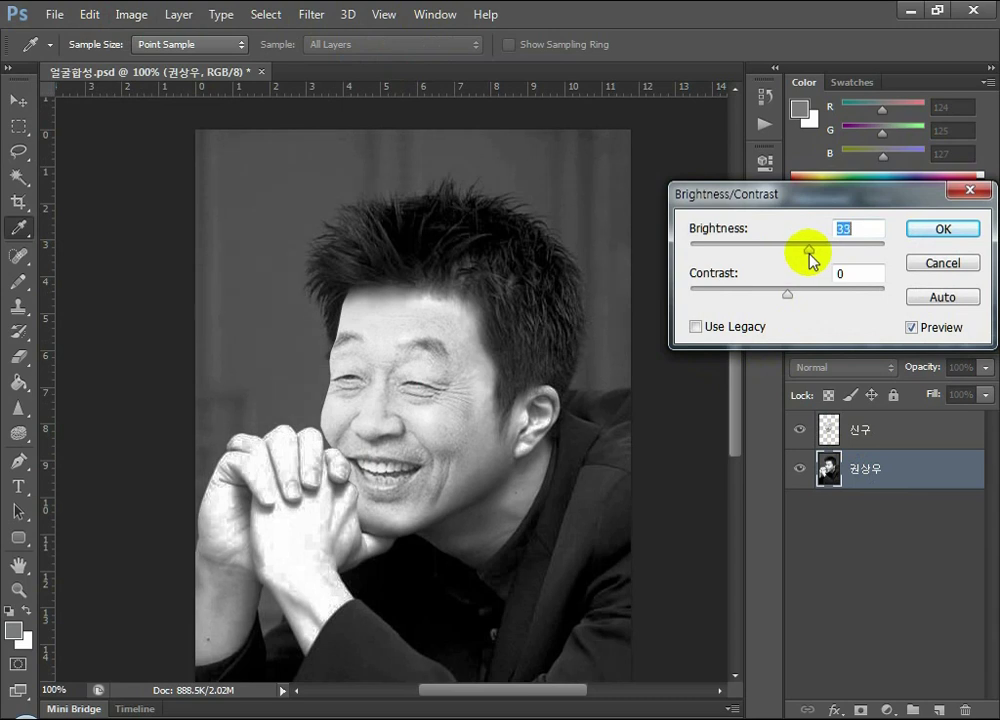
click(935, 236)
key(l)
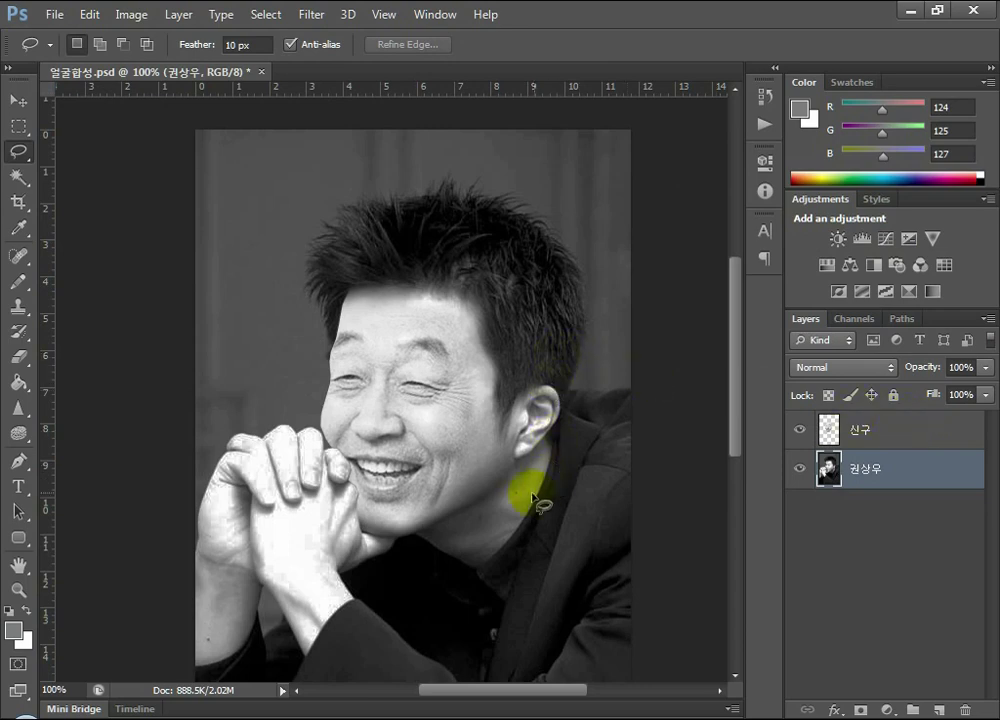
Apply another Brightness/Contrast adjustment to the 신구 face layer with Brightness at 14.
click(121, 14)
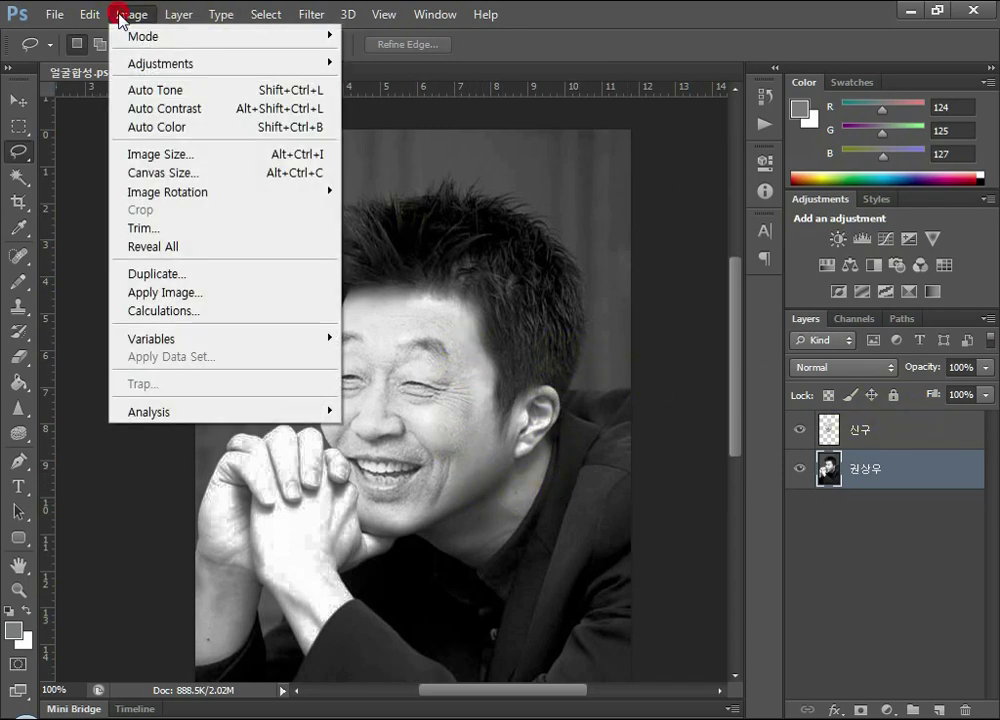
mouse_move(168, 66)
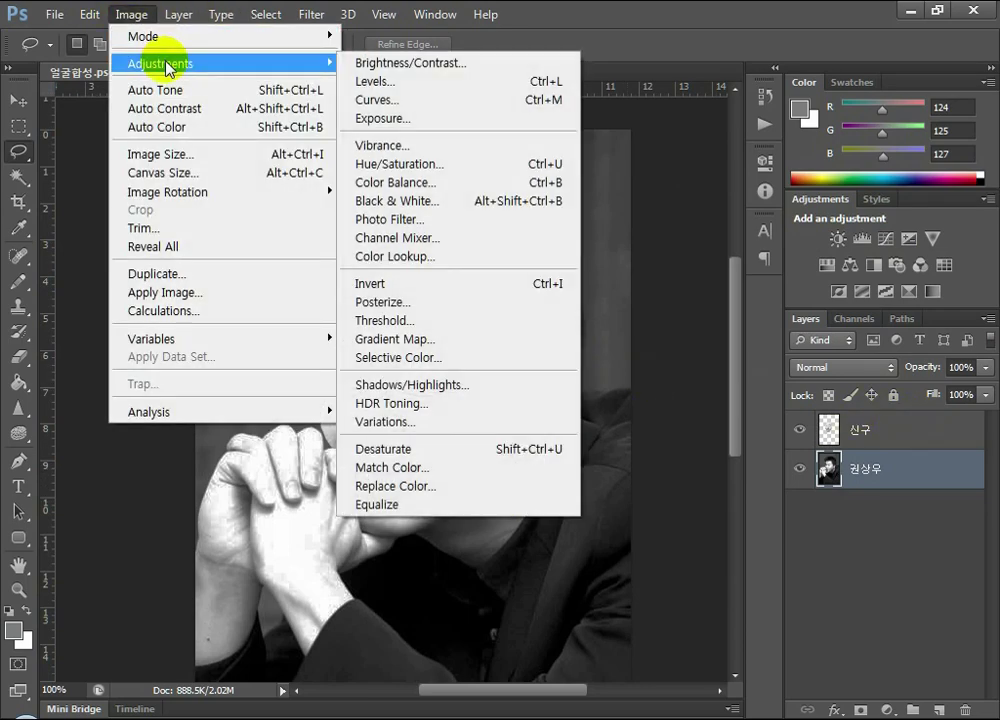
click(914, 428)
click(128, 14)
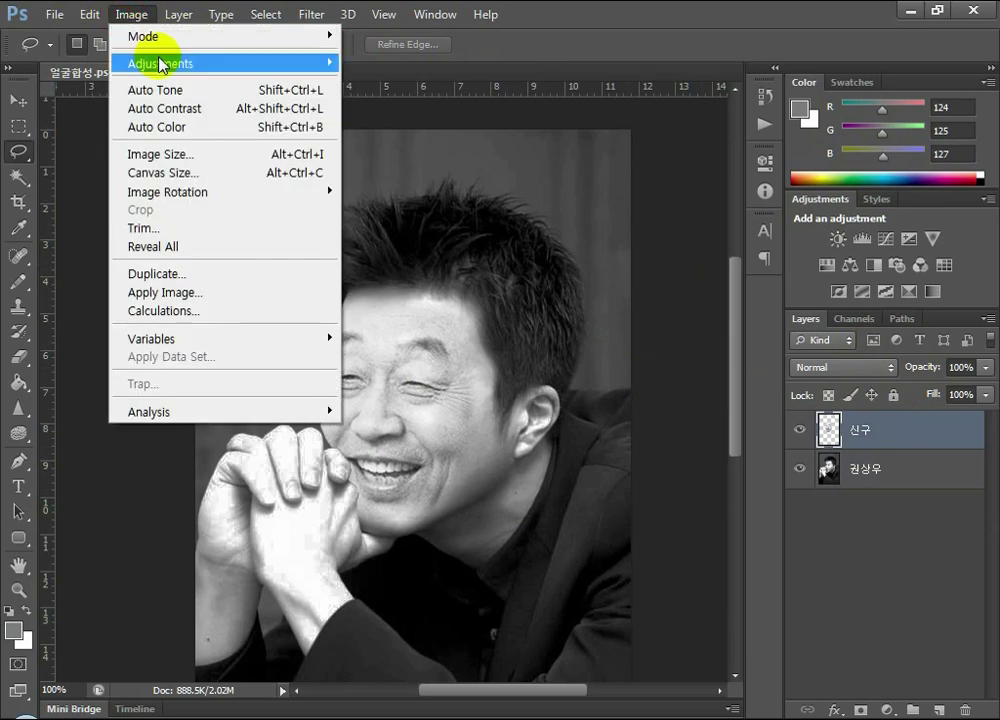
mouse_move(157, 64)
click(405, 62)
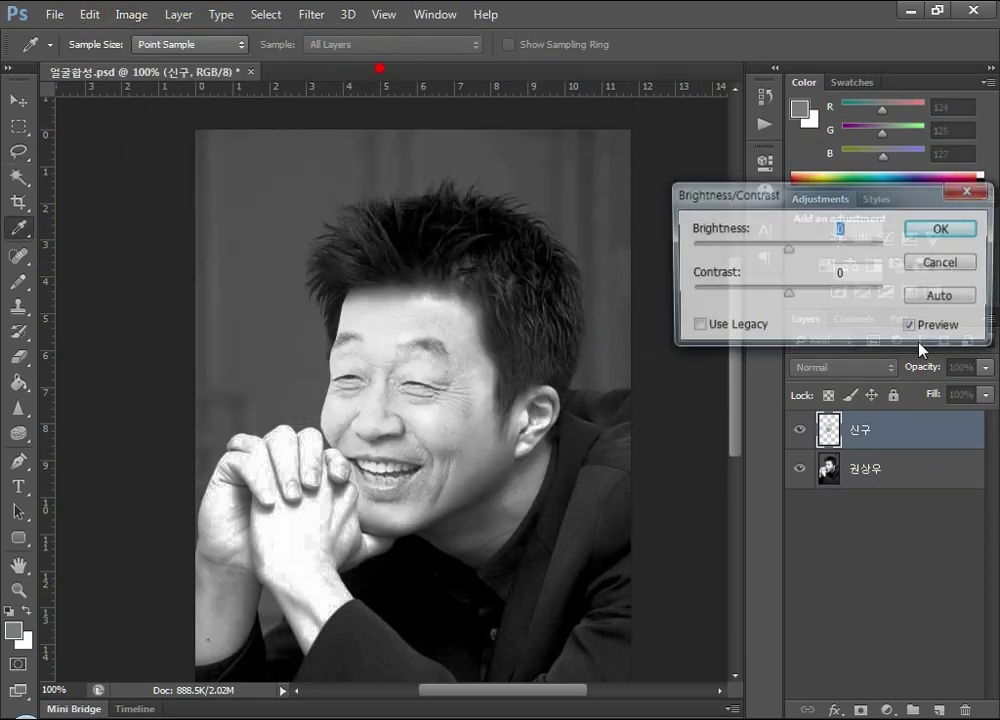
drag(788, 249, 794, 252)
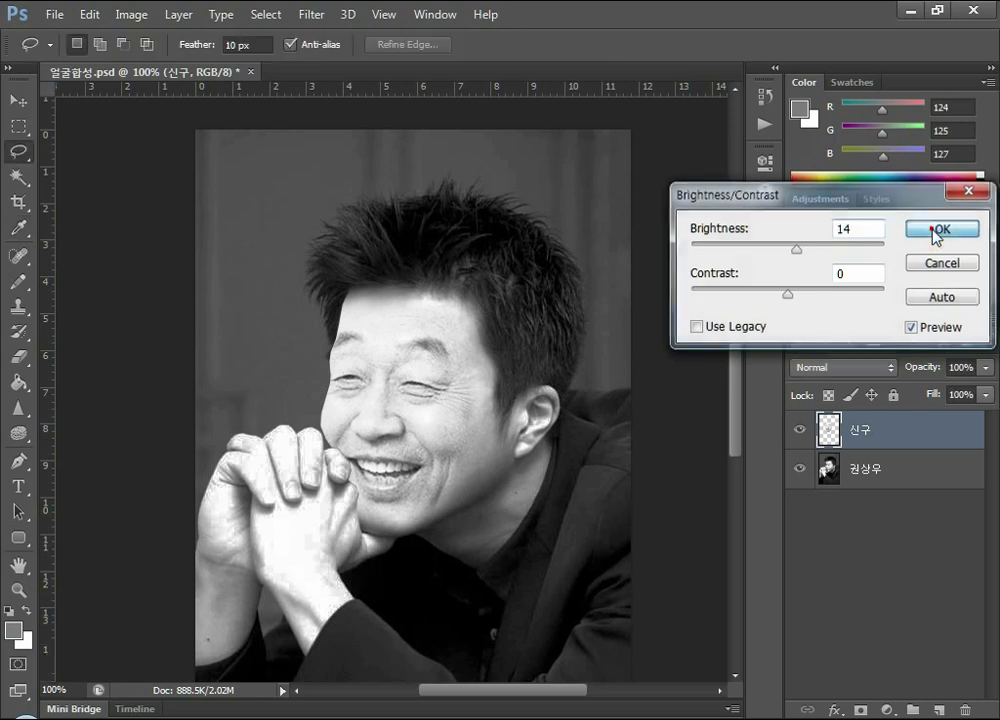
click(934, 231)
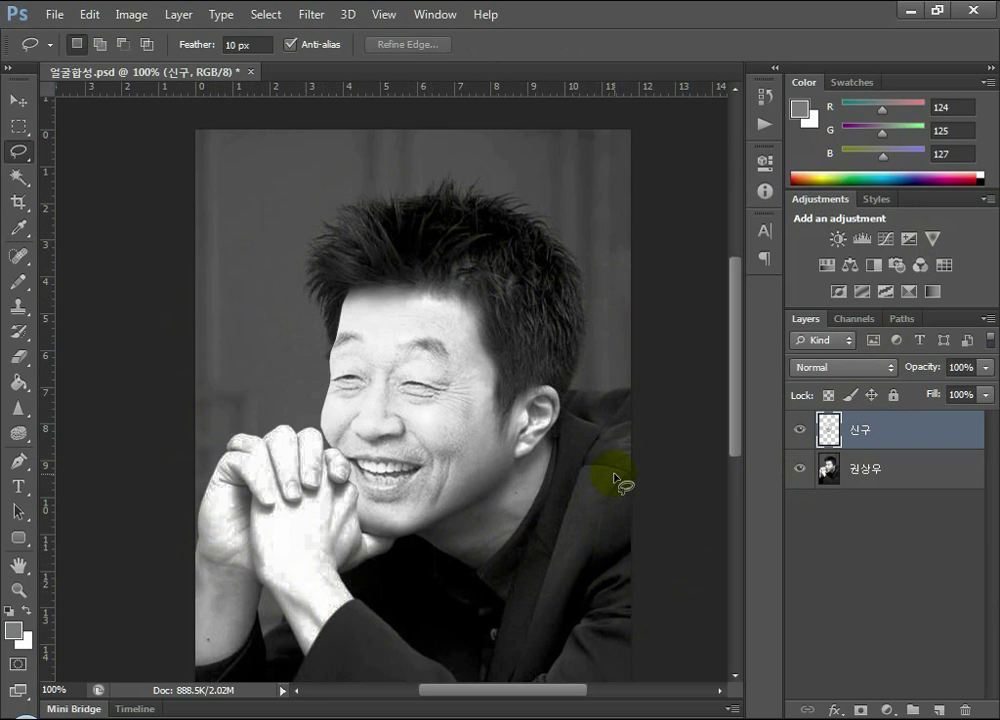
Save the layered PSD, and save a JPEG copy as 얼굴합성.jpg in the 이미지자료 folder at Maximum quality 12.
click(57, 16)
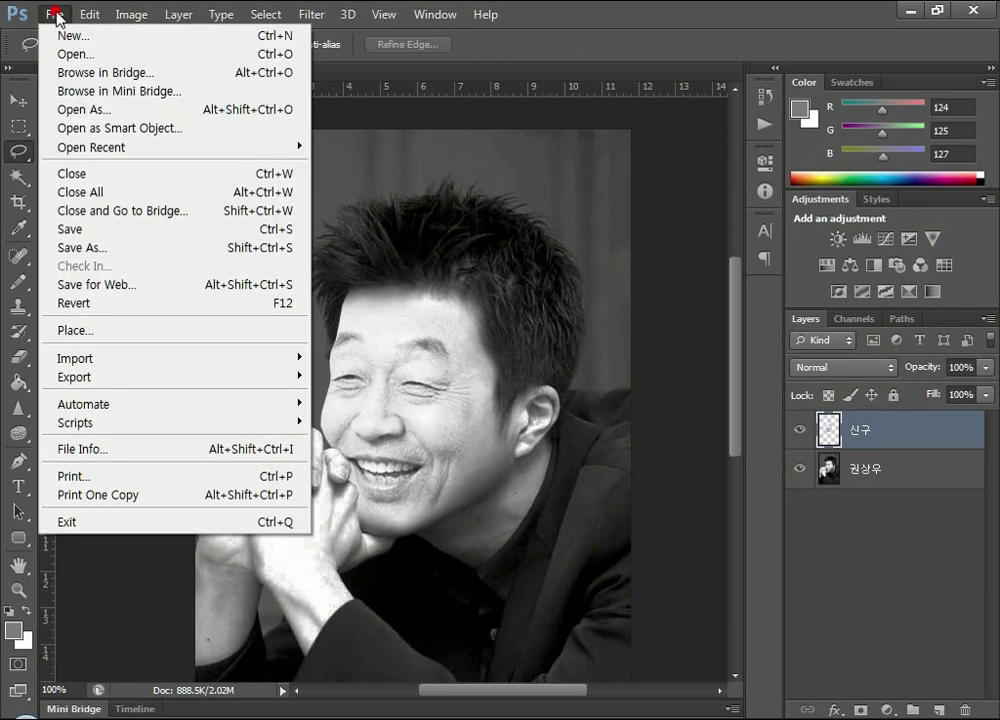
click(68, 238)
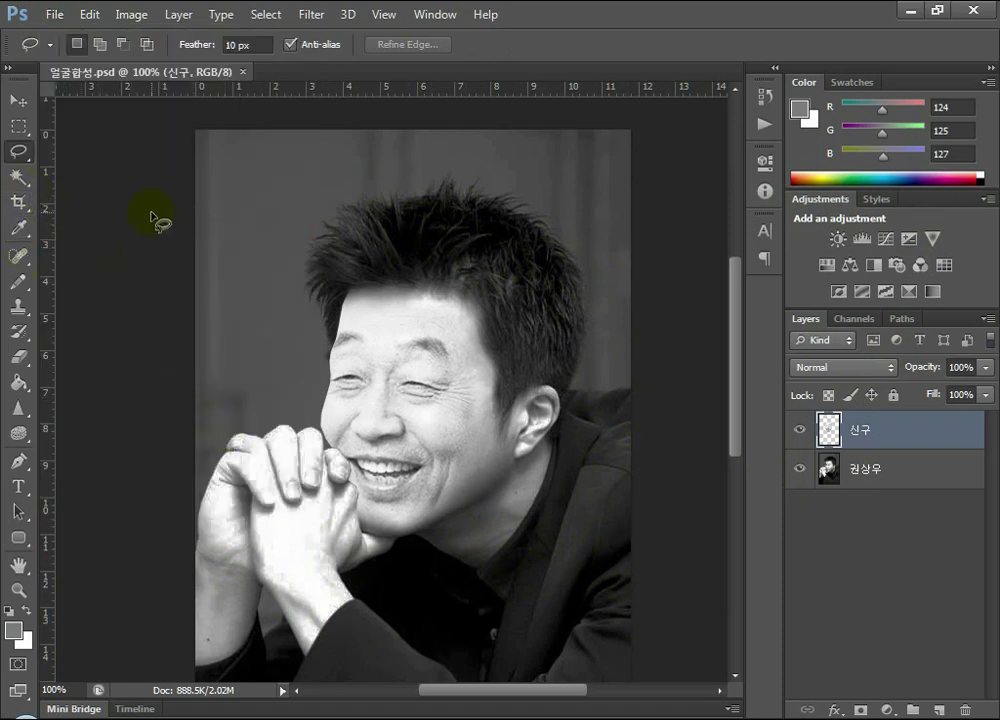
click(58, 16)
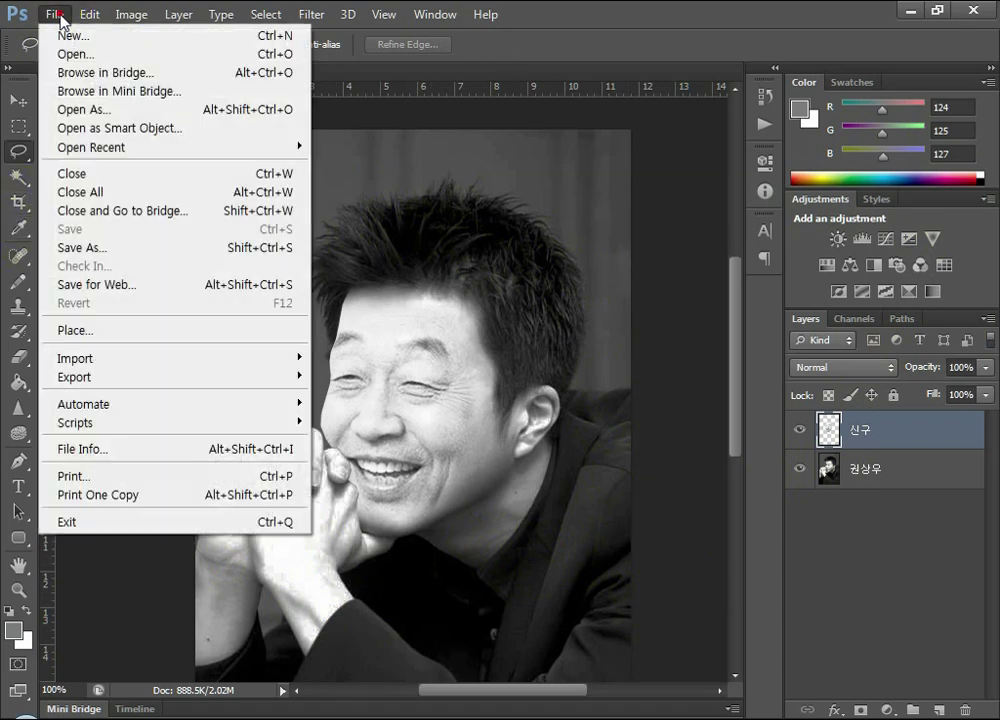
click(99, 249)
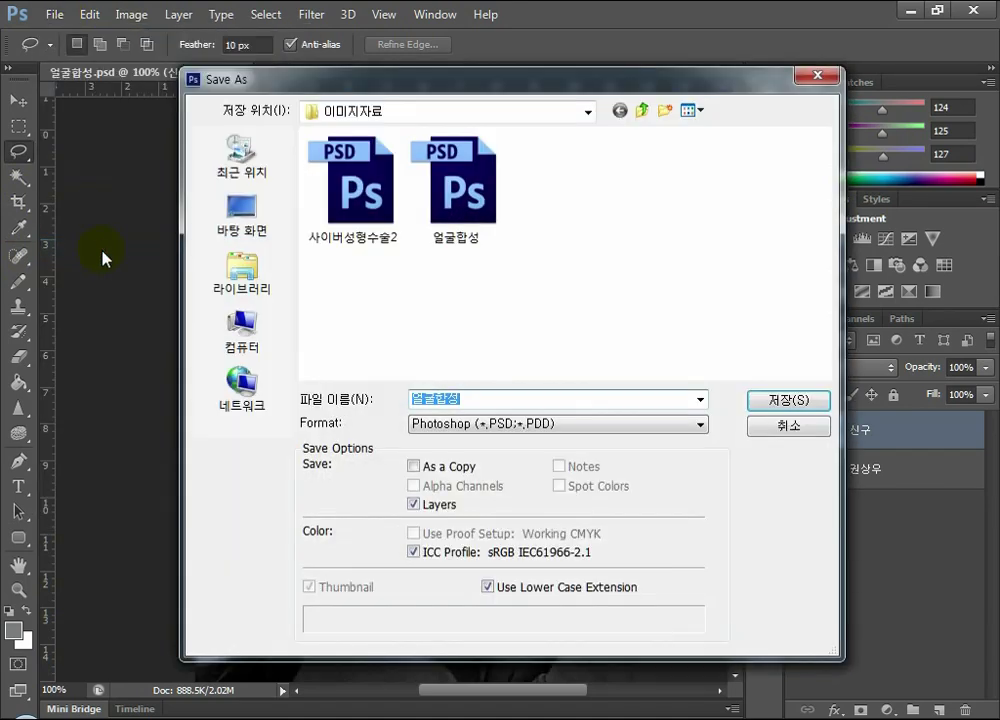
click(470, 424)
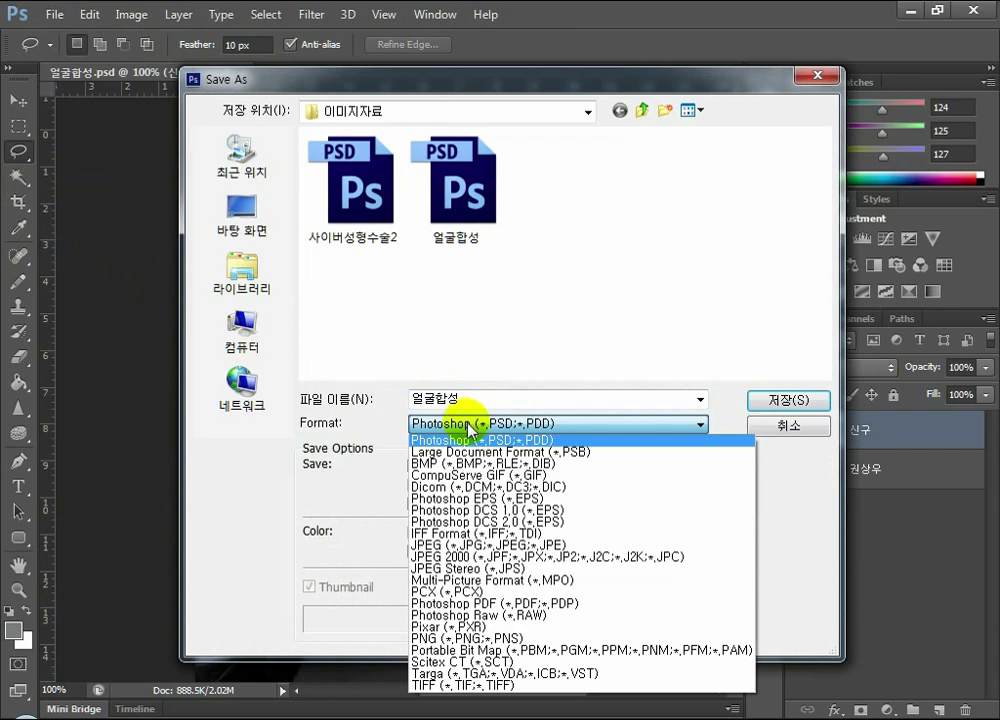
click(455, 545)
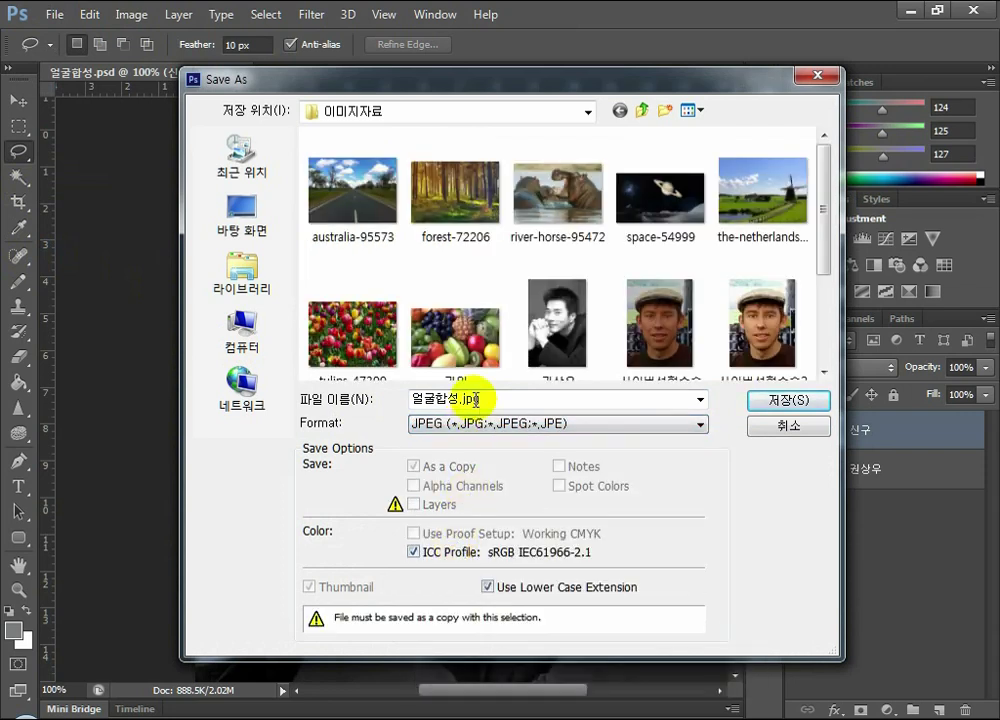
click(785, 403)
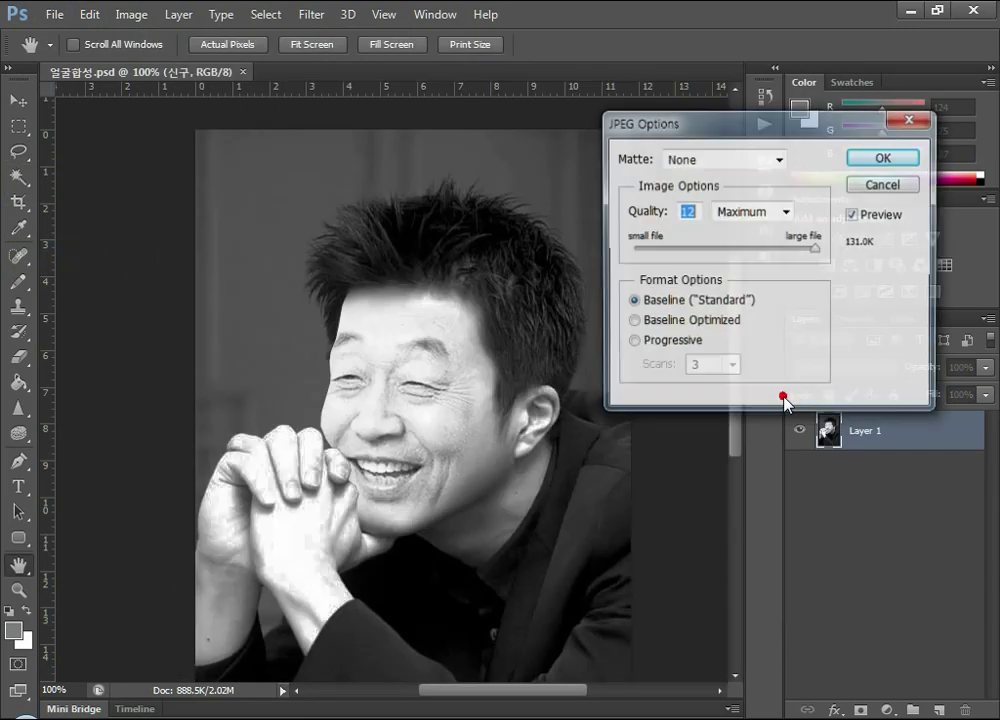
click(880, 158)
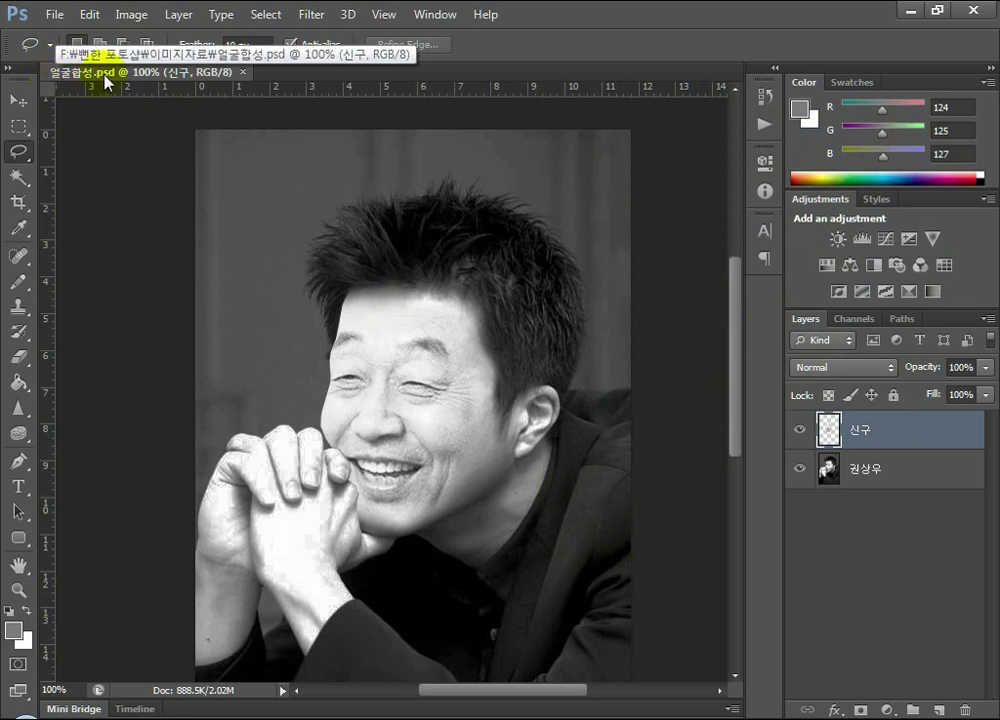
Close 얼굴합성.psd and open the flattened 얼굴합성.jpg from the 이미지자료 folder.
click(242, 73)
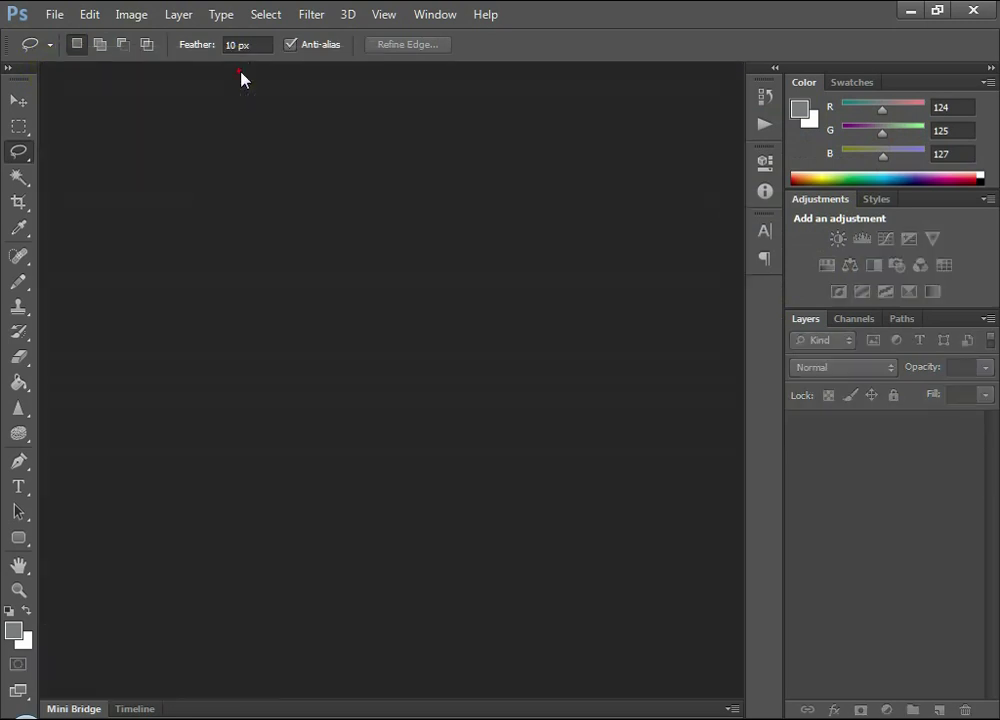
click(55, 15)
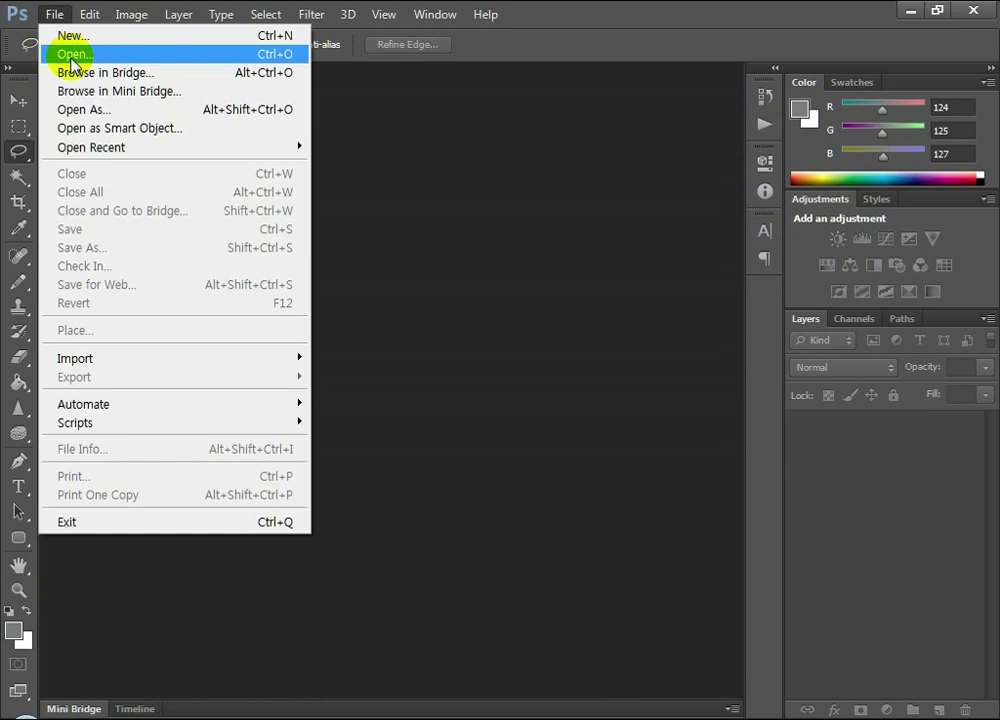
click(70, 54)
drag(813, 263, 808, 378)
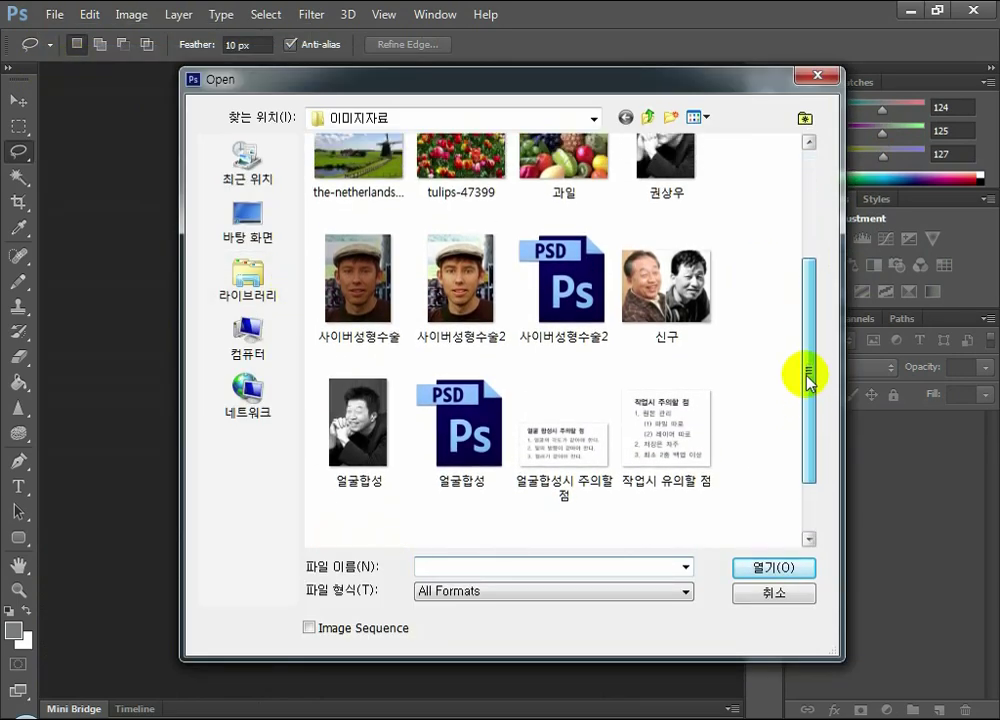
click(455, 425)
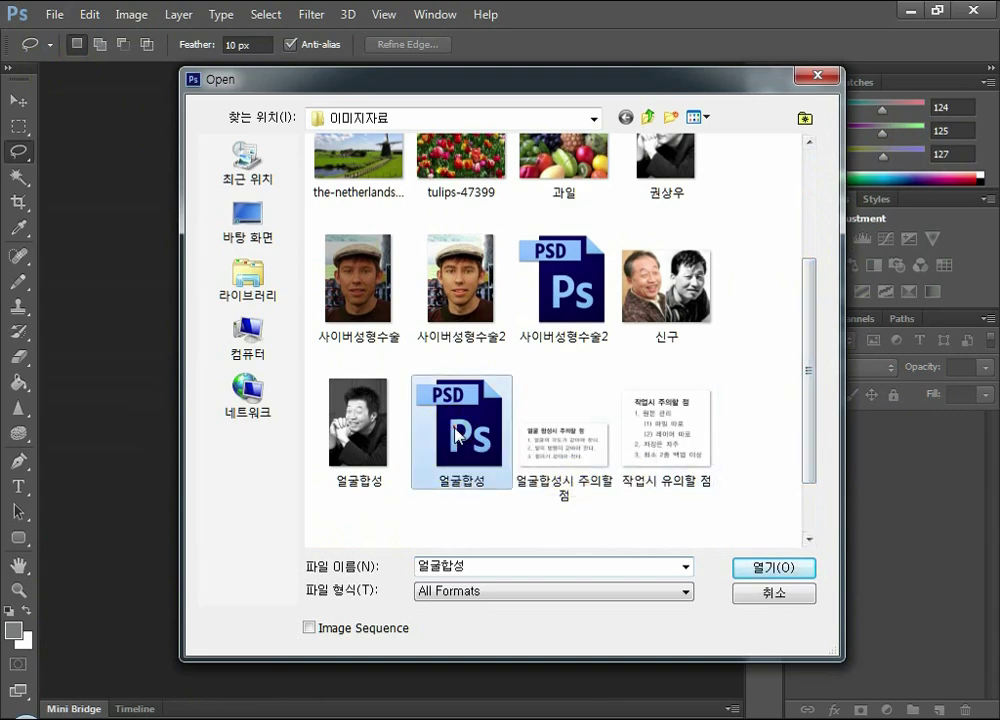
click(352, 440)
double_click(370, 410)
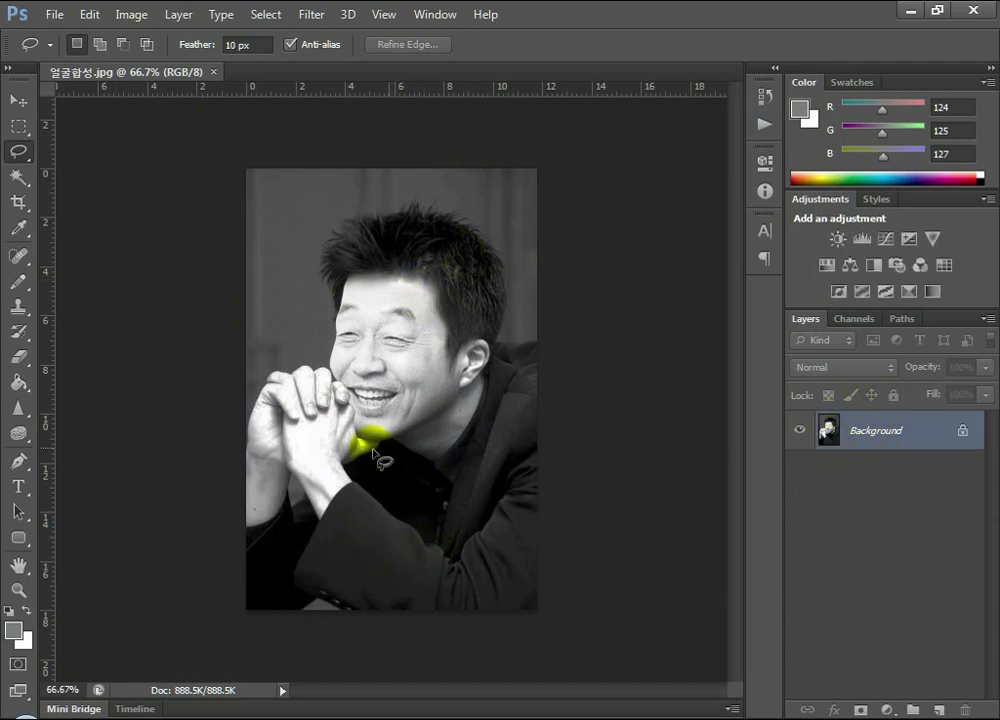
double_click(18, 566)
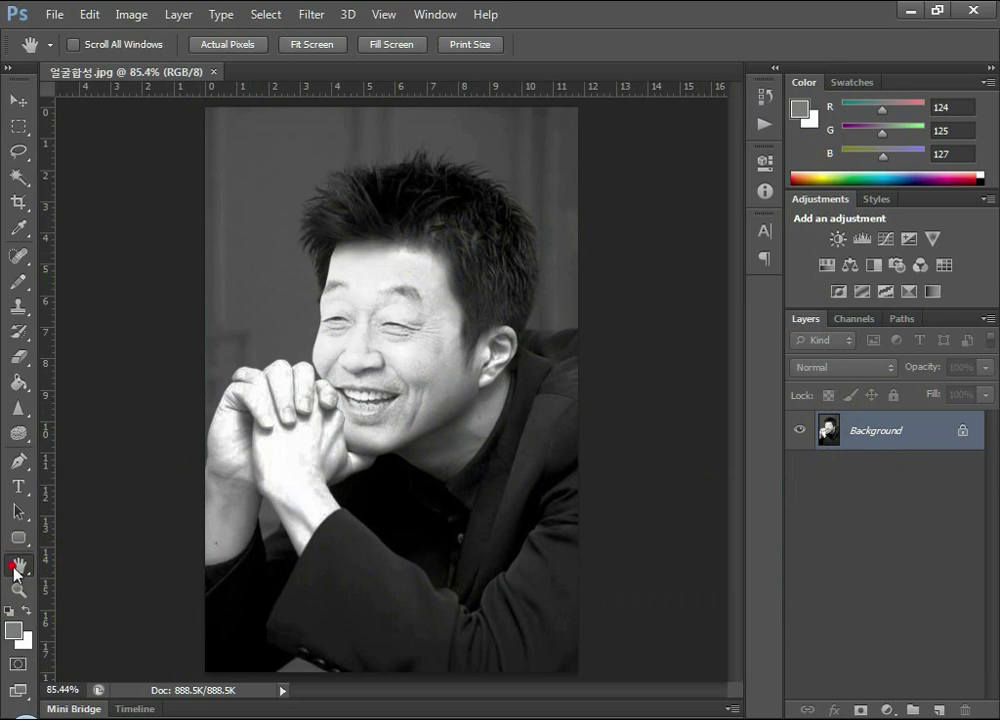